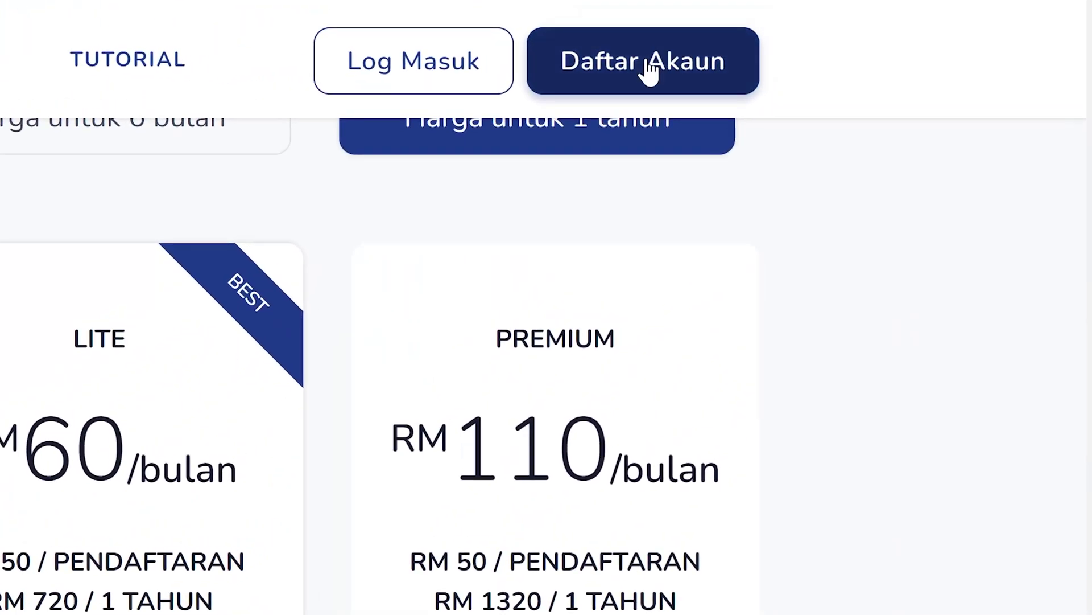
# Log in to the OnPay admin account using the subdomain beranibuat
pyautogui.click(433, 81)
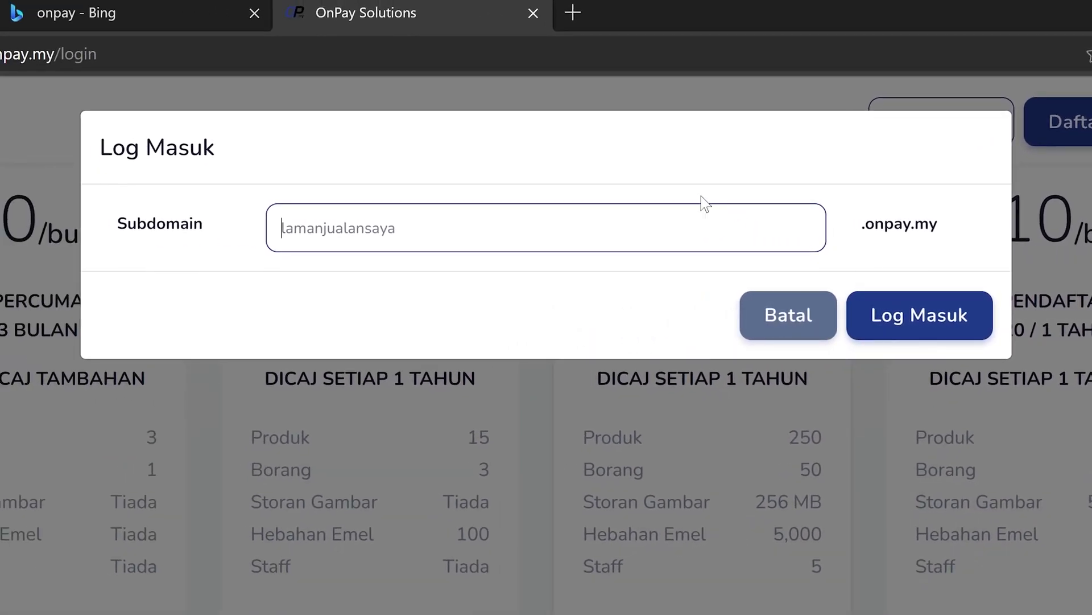
pyautogui.click(363, 230)
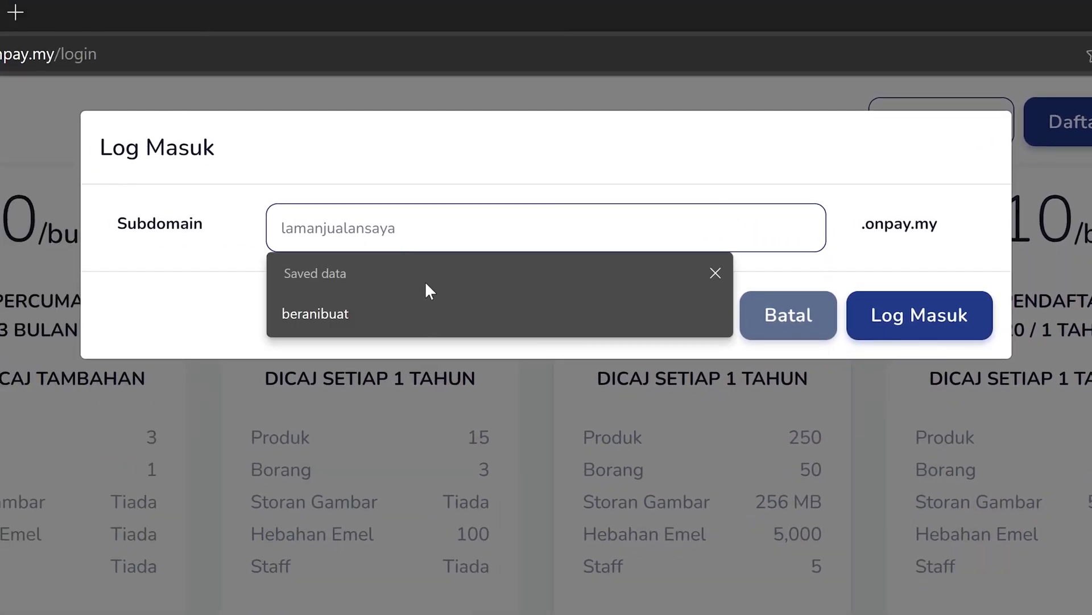
pyautogui.click(409, 314)
pyautogui.click(934, 325)
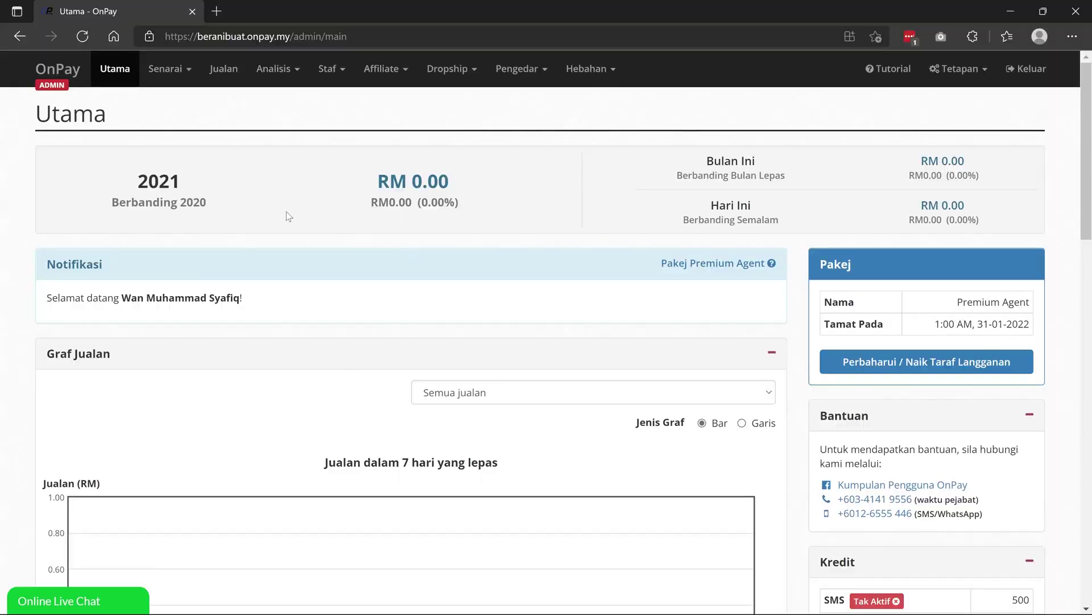
# Look over the admin dashboard, the sales list, the sales and form statistics, and the staff and affiliate options
pyautogui.scroll(-15, 643, 265)
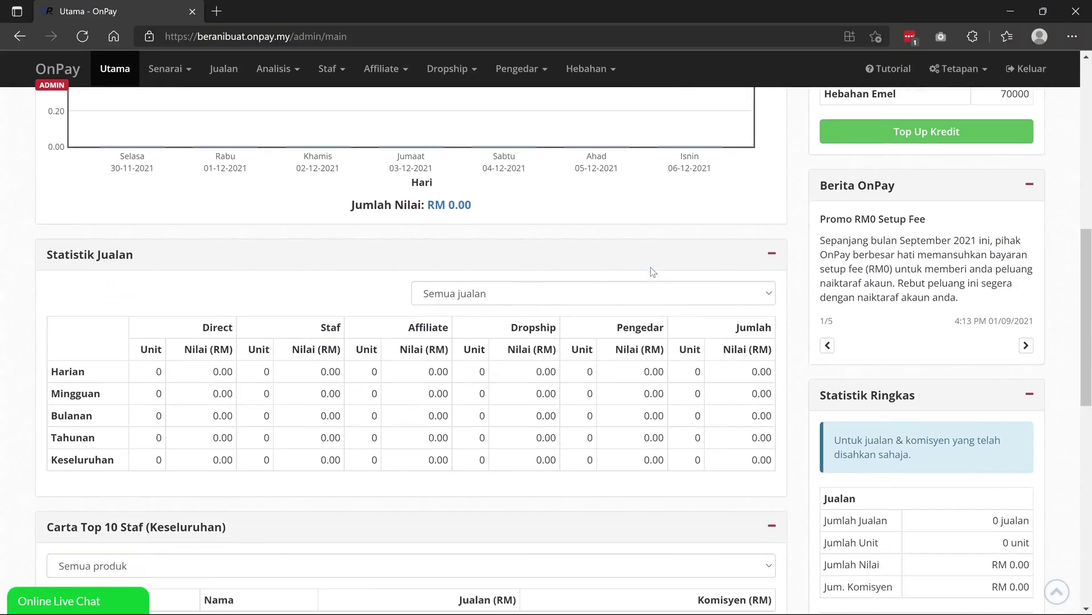
pyautogui.scroll(15, 653, 272)
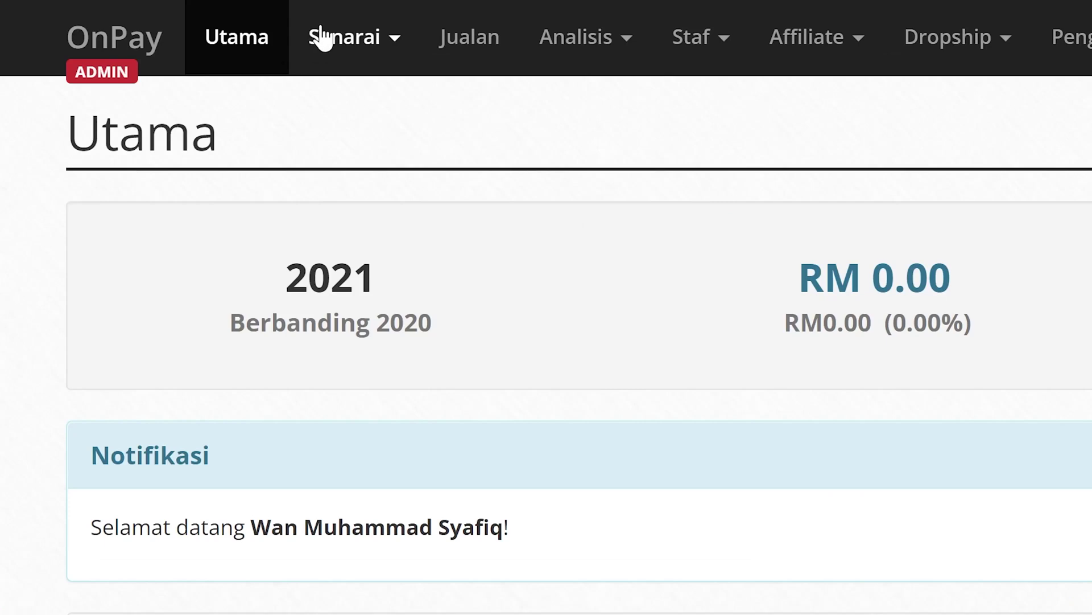
pyautogui.click(365, 41)
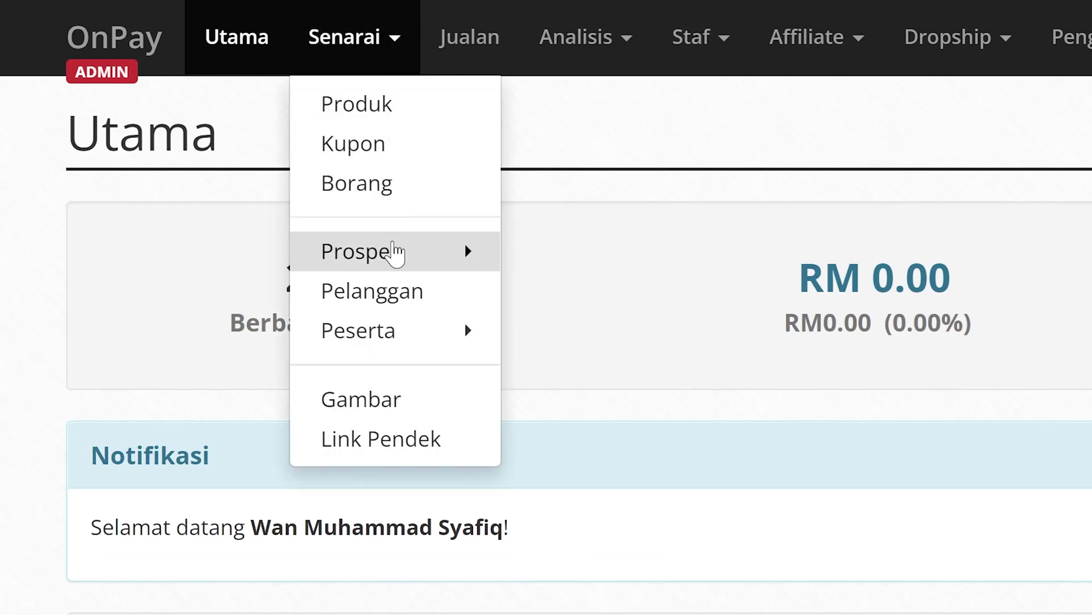
pyautogui.moveTo(394, 252)
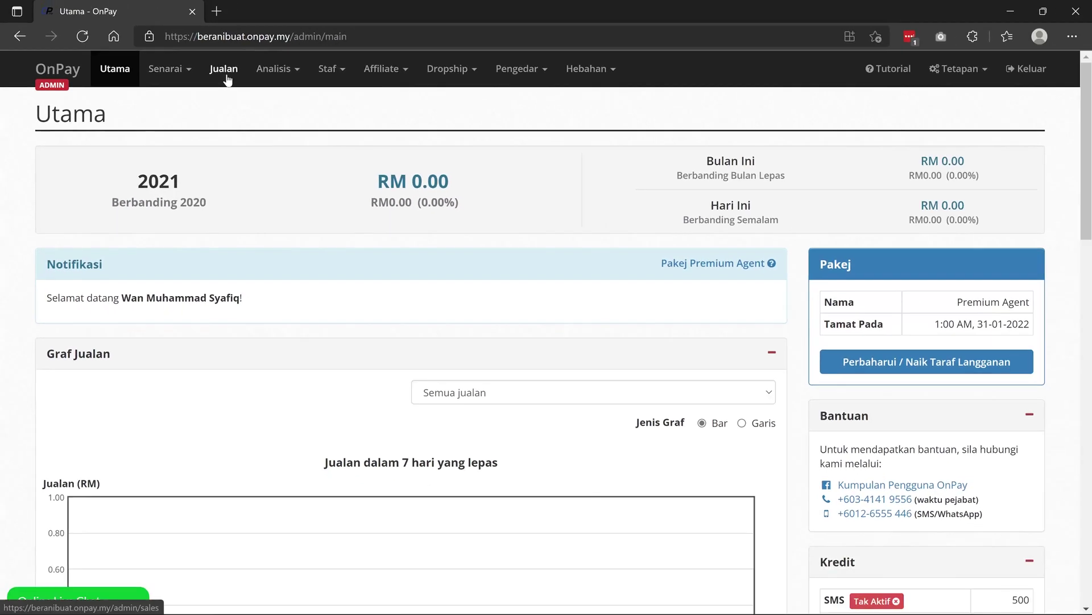
pyautogui.click(226, 71)
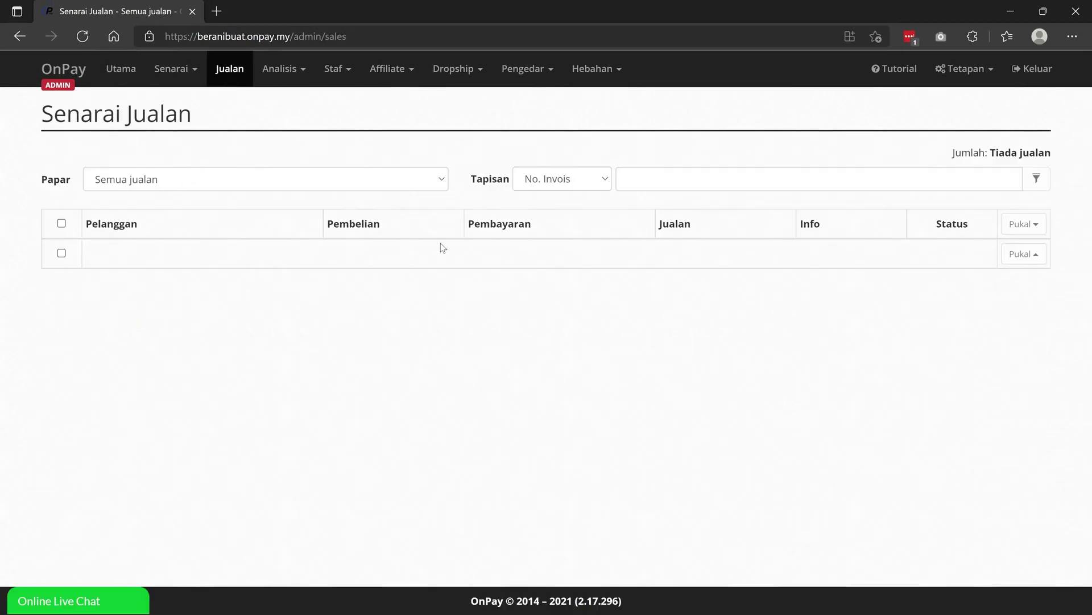
pyautogui.click(282, 116)
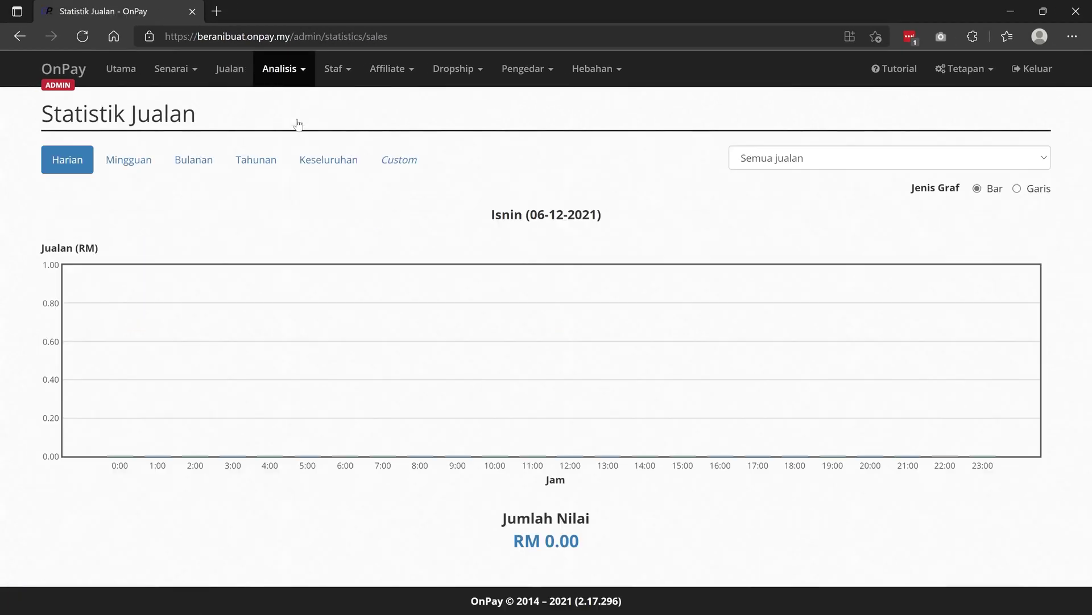
pyautogui.click(293, 136)
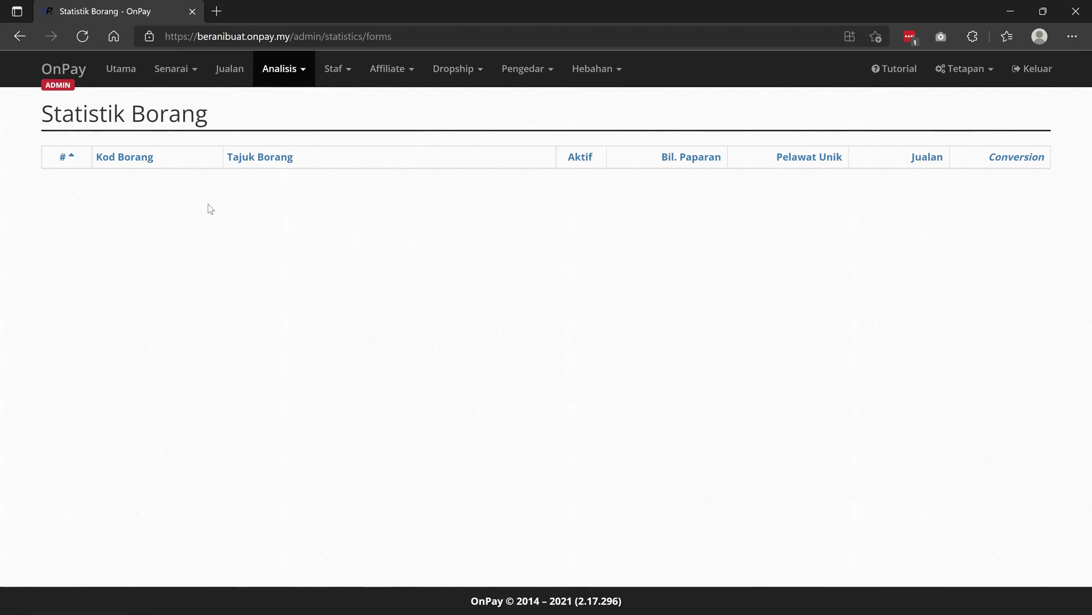
pyautogui.click(332, 73)
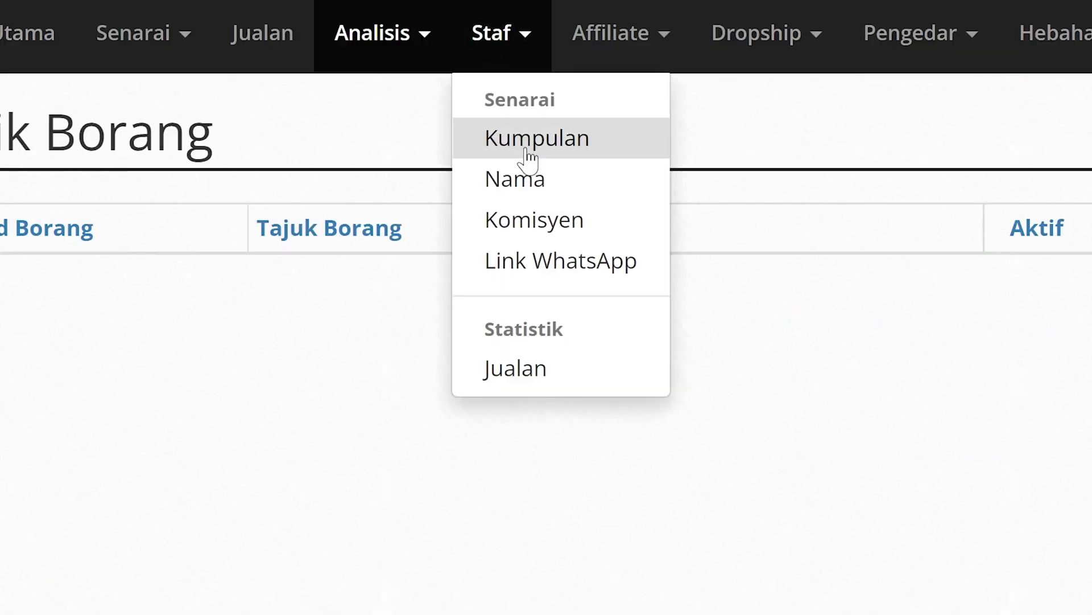
pyautogui.click(560, 260)
pyautogui.click(611, 33)
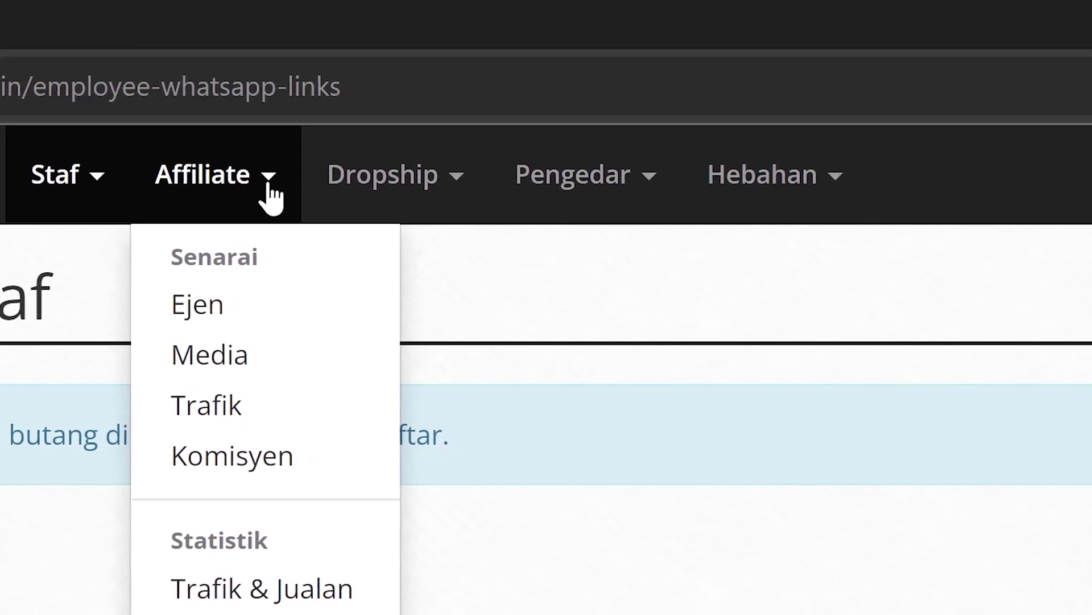
# Start a new product with the code bbp1 and the name Topi Berani Buat
pyautogui.click(353, 214)
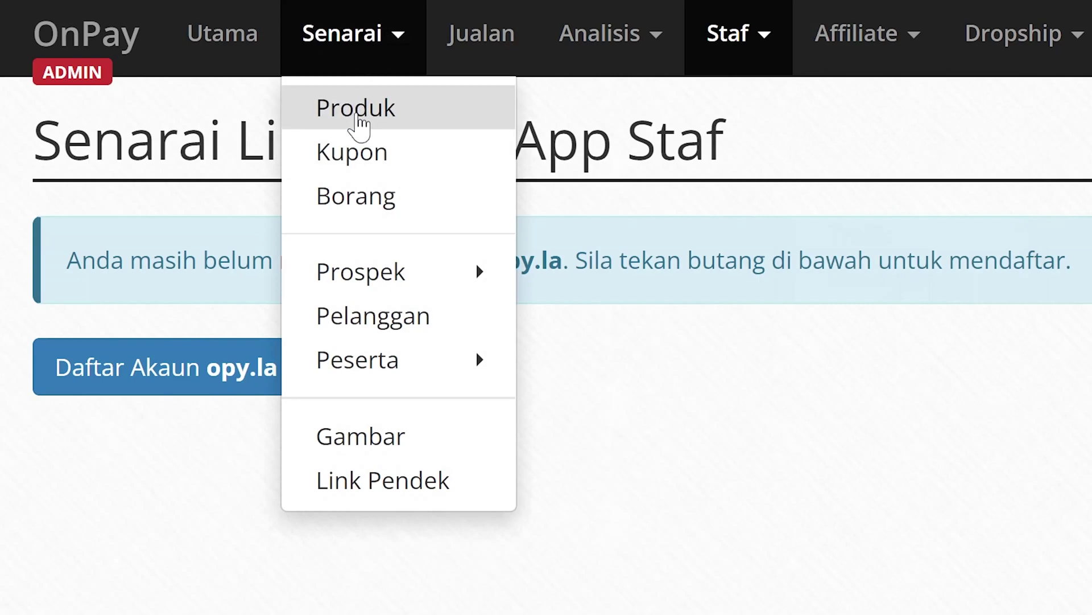
pyautogui.click(358, 114)
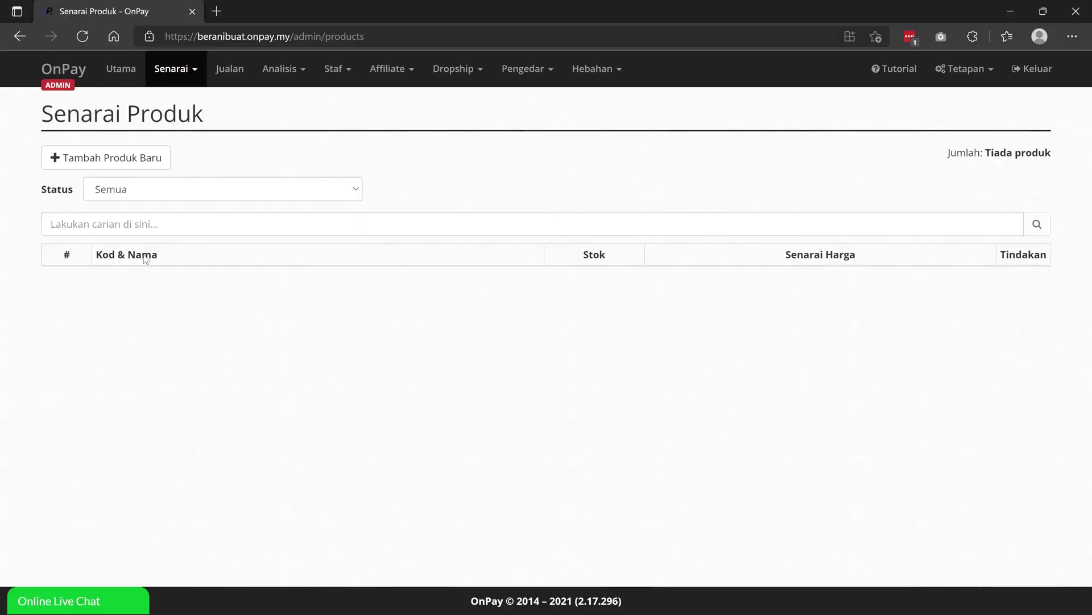
pyautogui.click(112, 163)
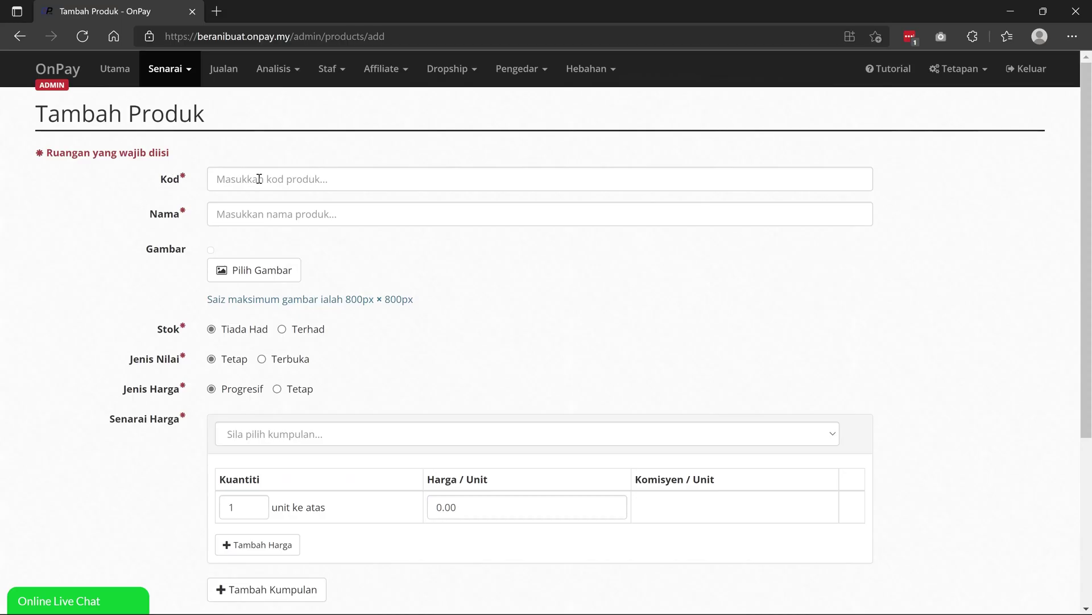
pyautogui.click(274, 179)
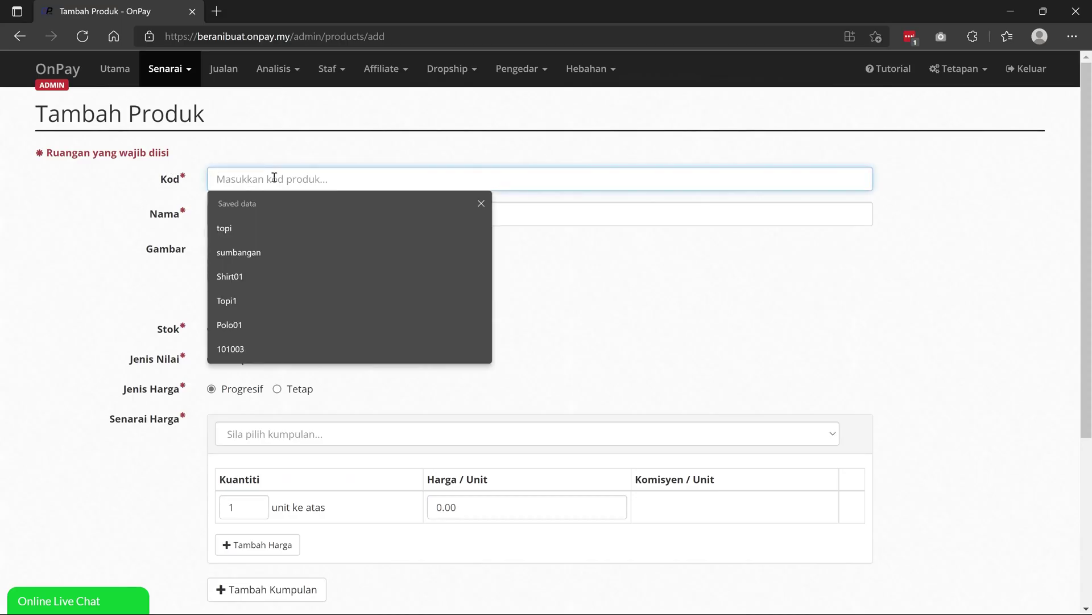
pyautogui.write('bbp1')
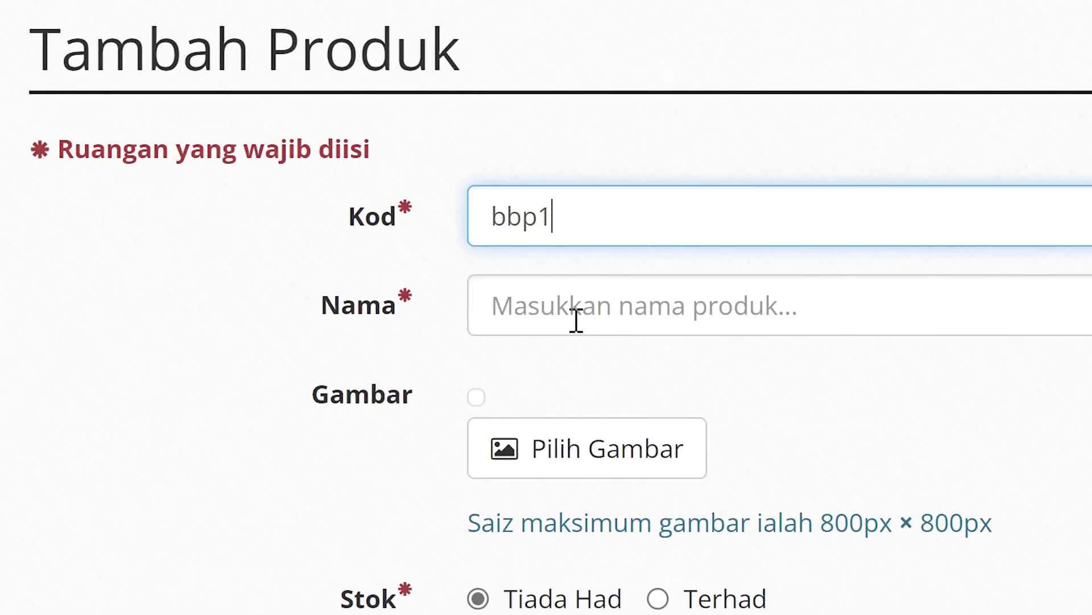
pyautogui.click(576, 320)
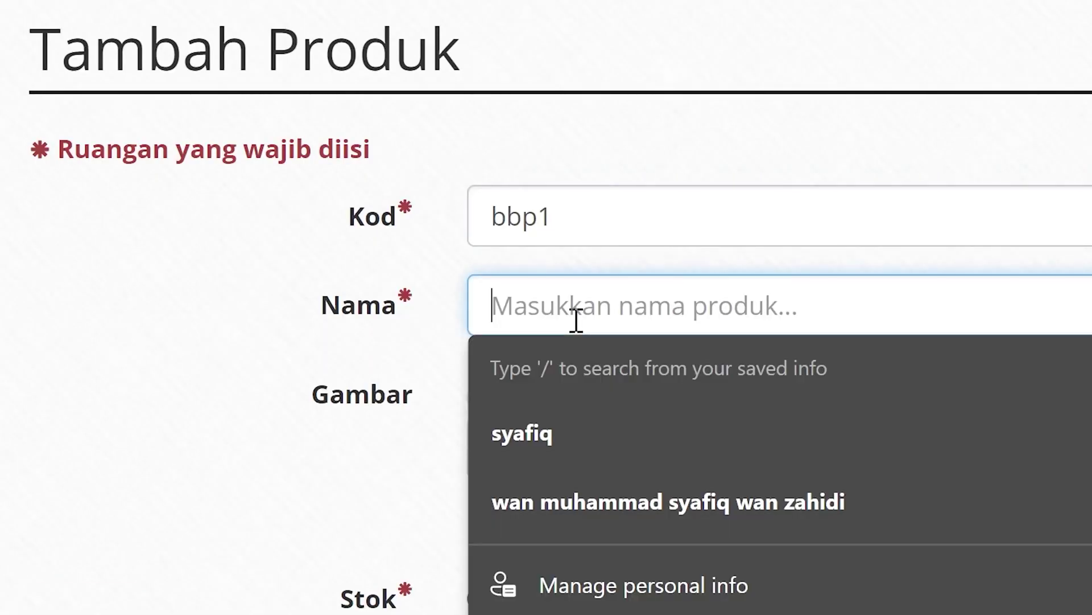
pyautogui.write('Topi Berani Buat')
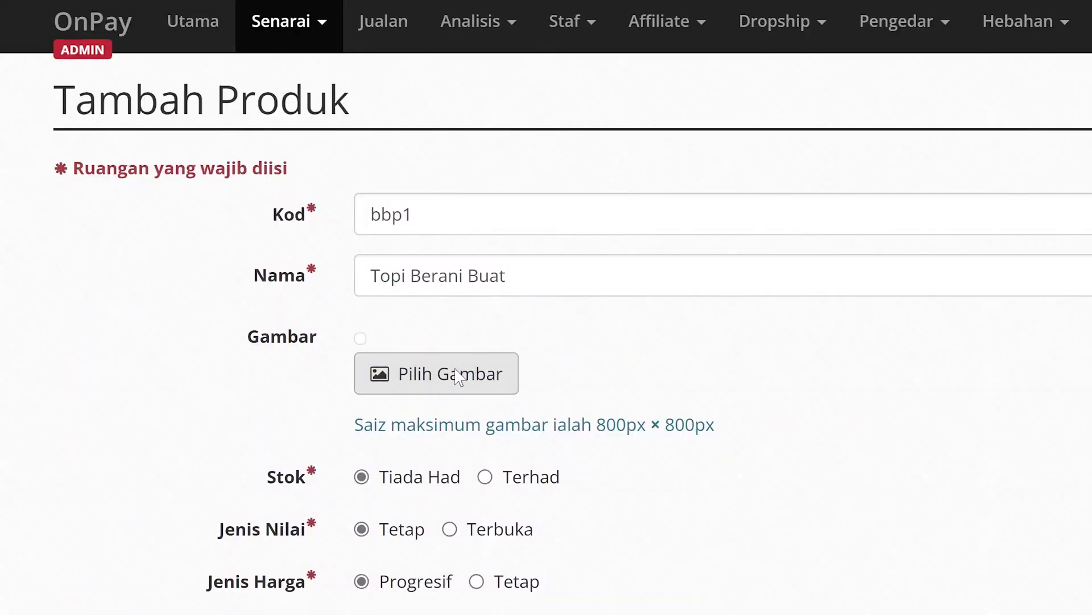
# Add the image topi-berani-buat-test from the Desktop's Design folder to the product
pyautogui.click(458, 377)
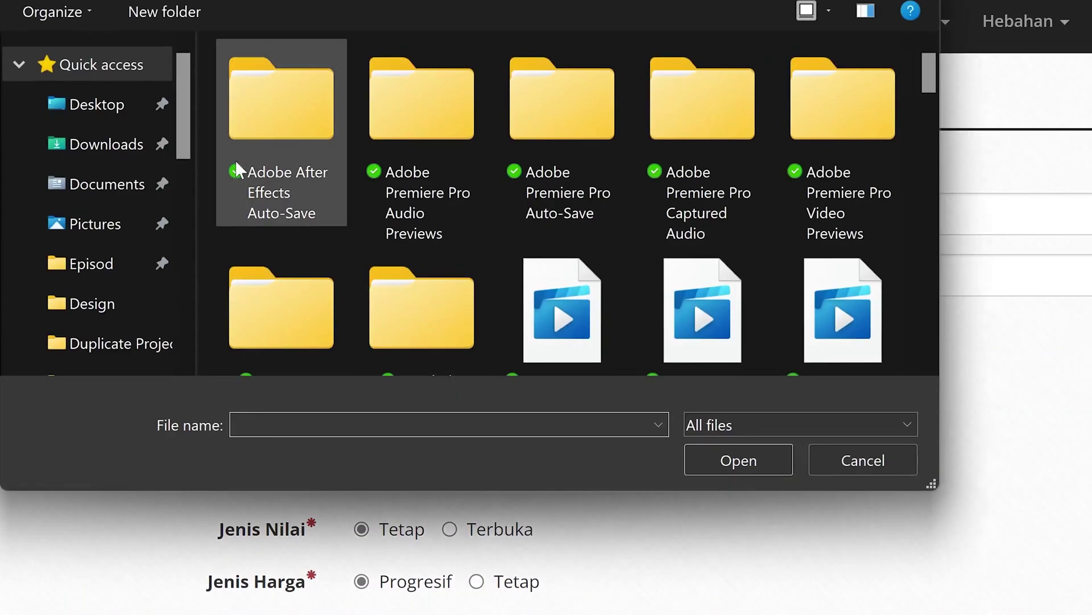
pyautogui.click(120, 102)
pyautogui.doubleClick(257, 126)
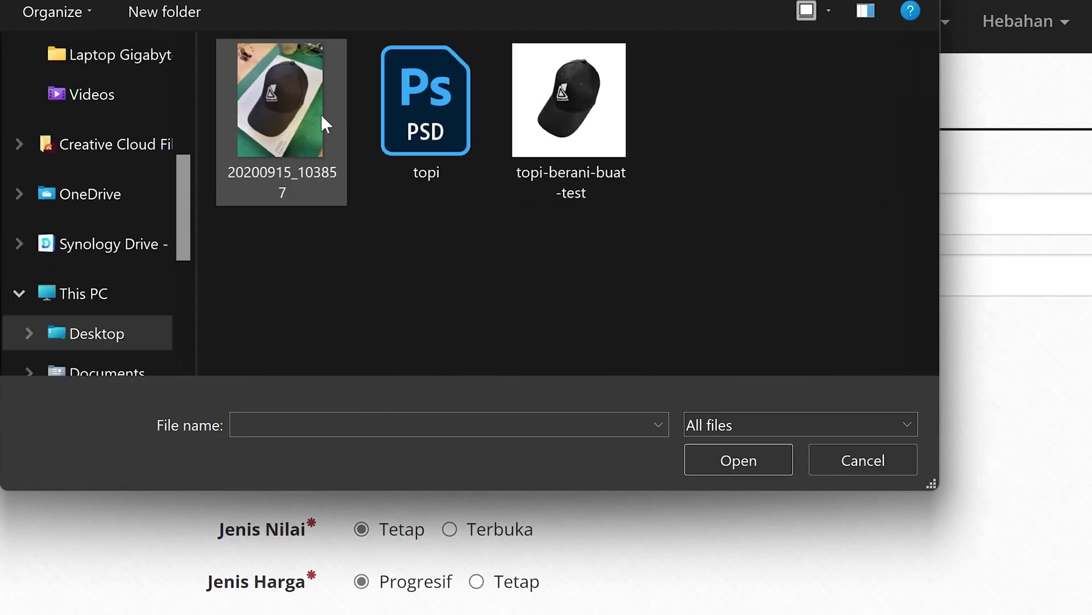
pyautogui.click(552, 156)
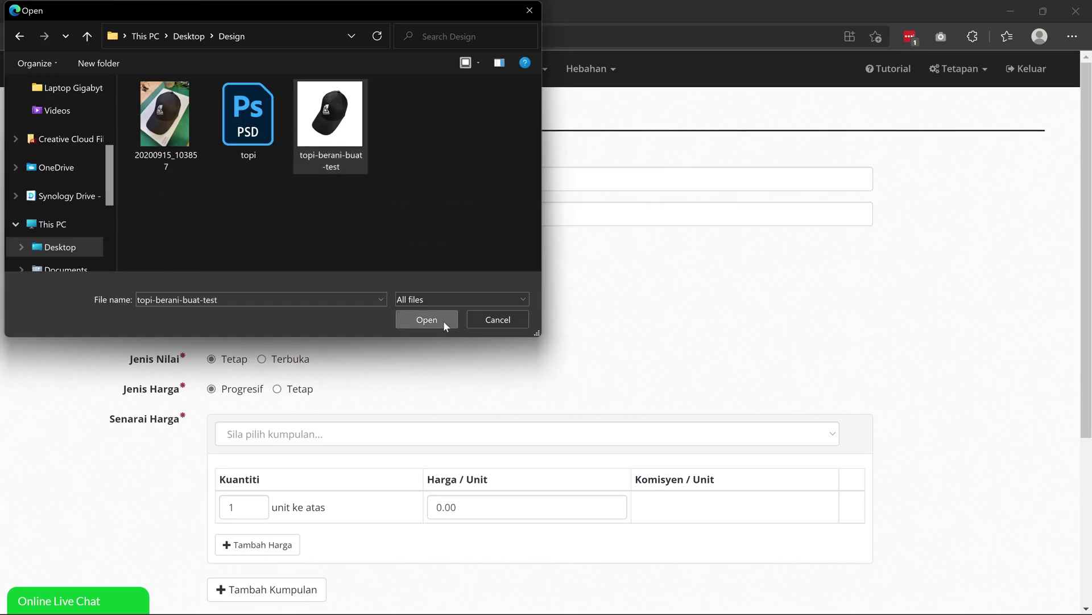
pyautogui.click(443, 320)
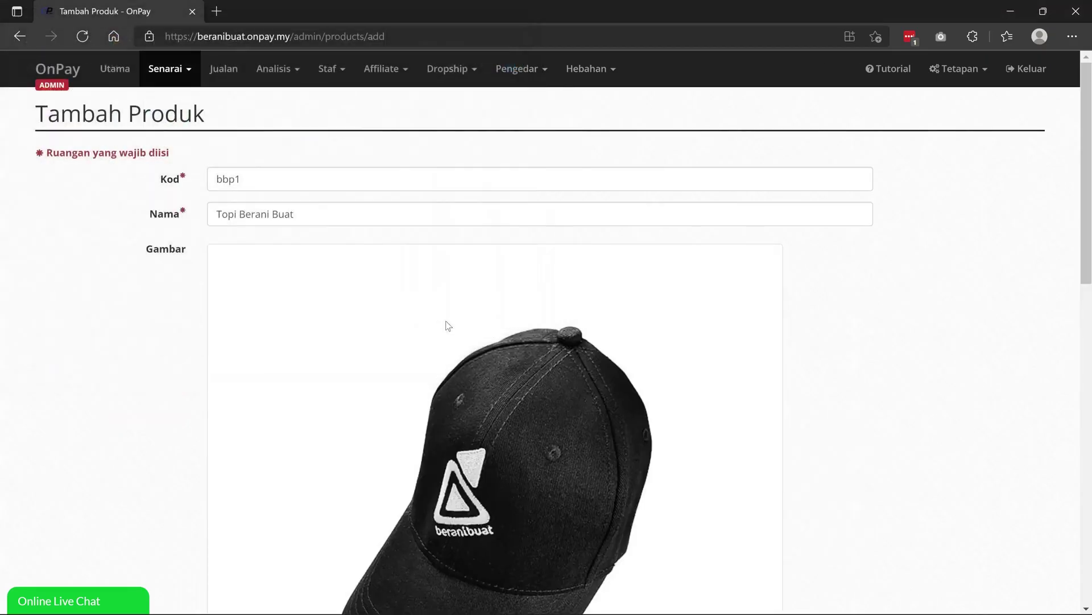
# Use the Tetap price type and set a price of 39.00 for 1 unit for the Direct & Affiliate group
pyautogui.scroll(-5, 528, 362)
pyautogui.scroll(-6, 527, 285)
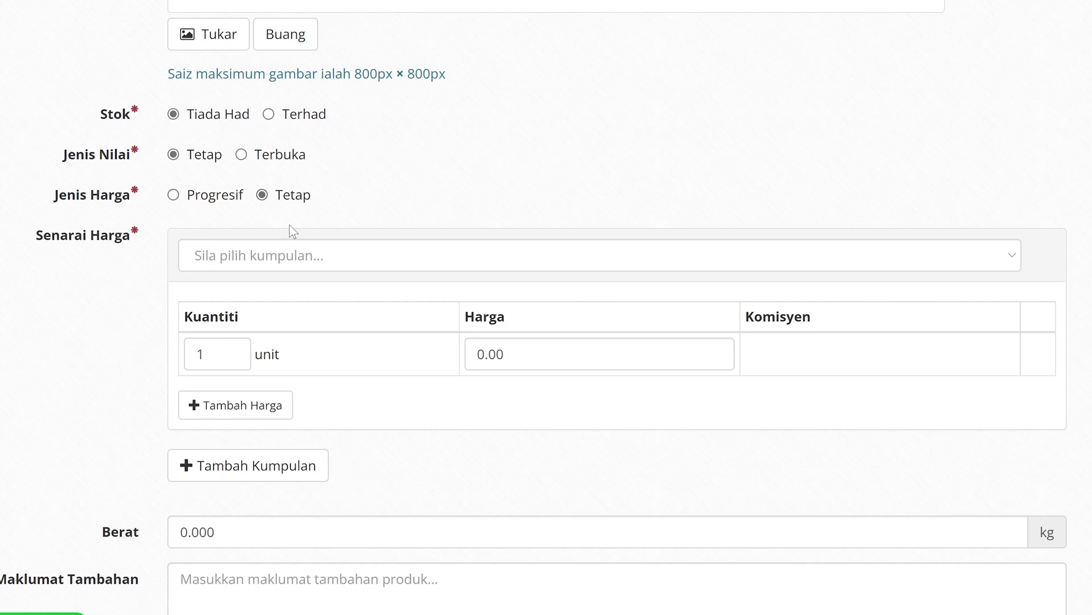
pyautogui.click(285, 259)
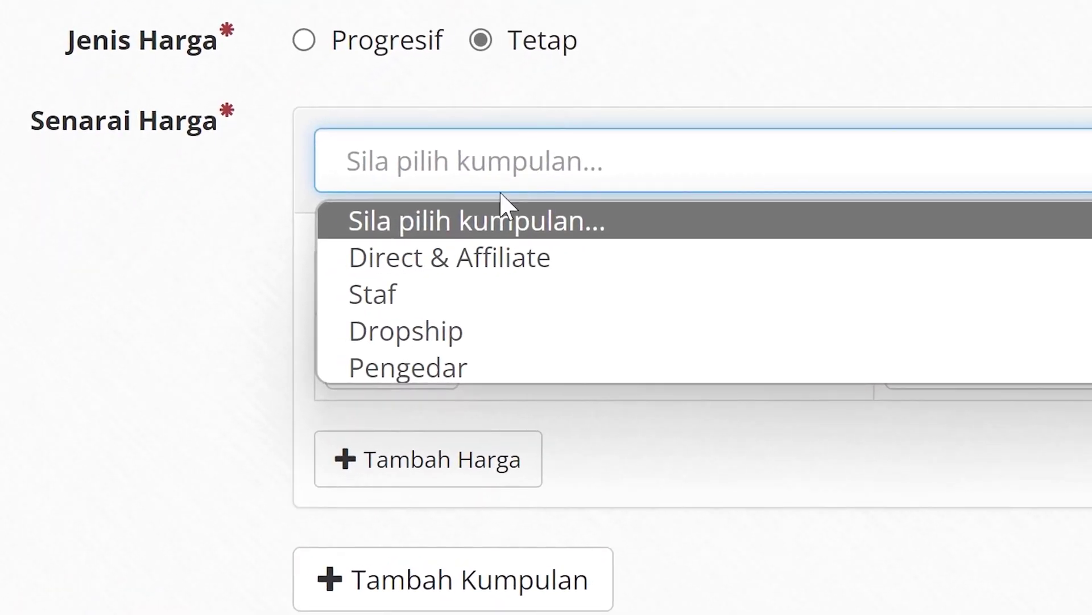
pyautogui.click(473, 258)
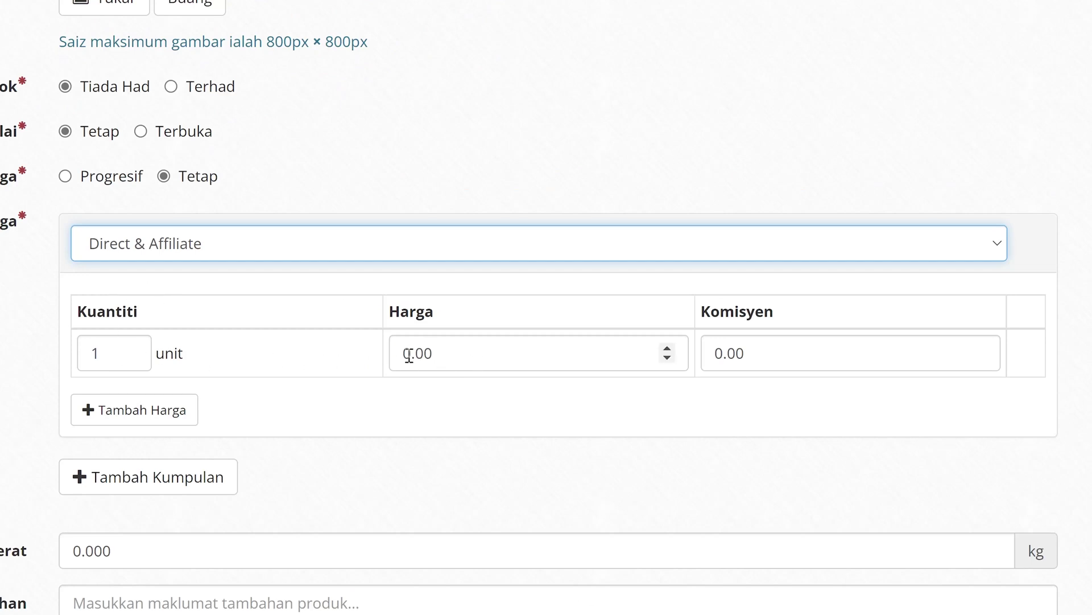
pyautogui.moveTo(405, 353); pyautogui.dragTo(412, 354)
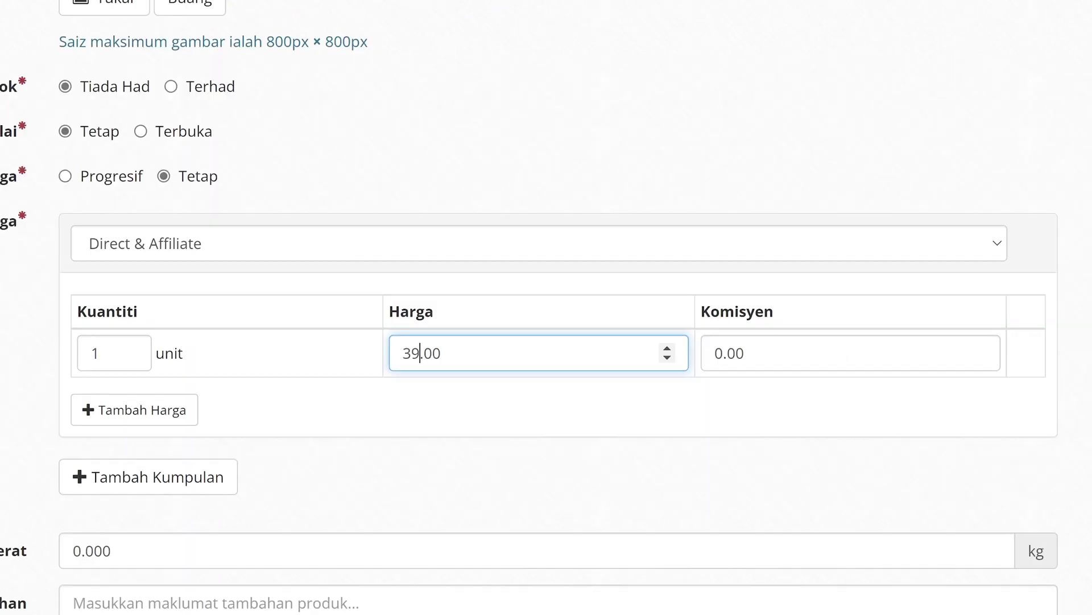
# Set the product's weight to 0.150 kg, tick Belum Mula and save the product
pyautogui.moveTo(85, 550); pyautogui.dragTo(105, 586)
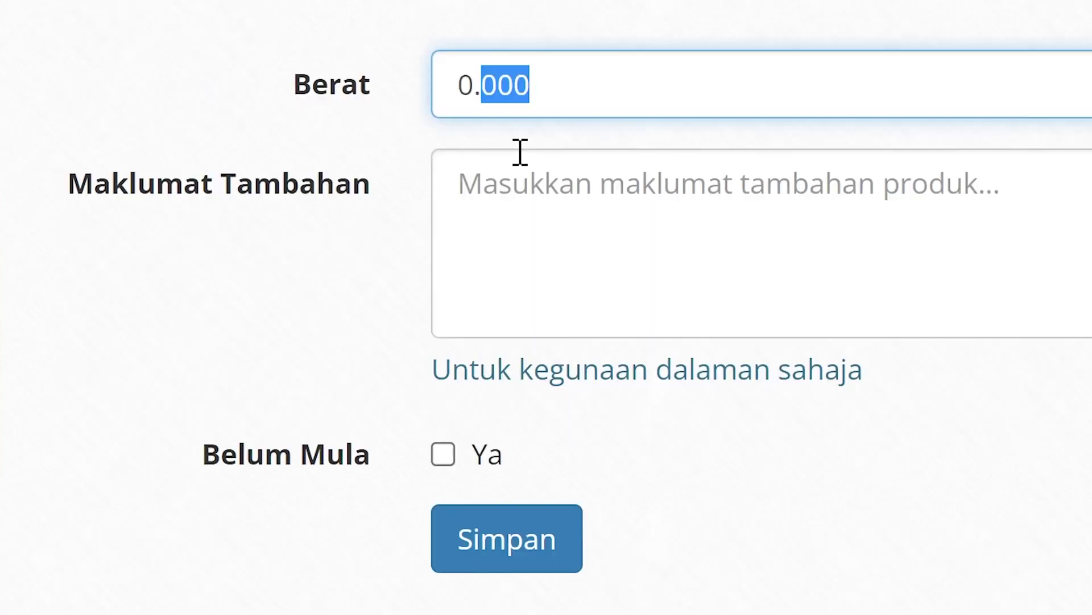
pyautogui.click(444, 453)
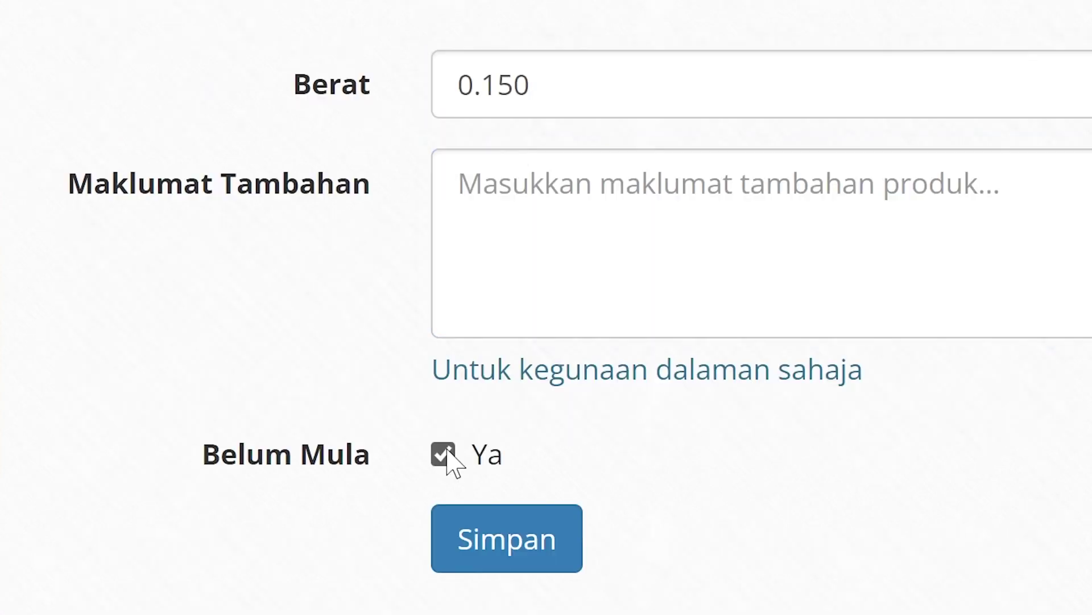
pyautogui.click(490, 543)
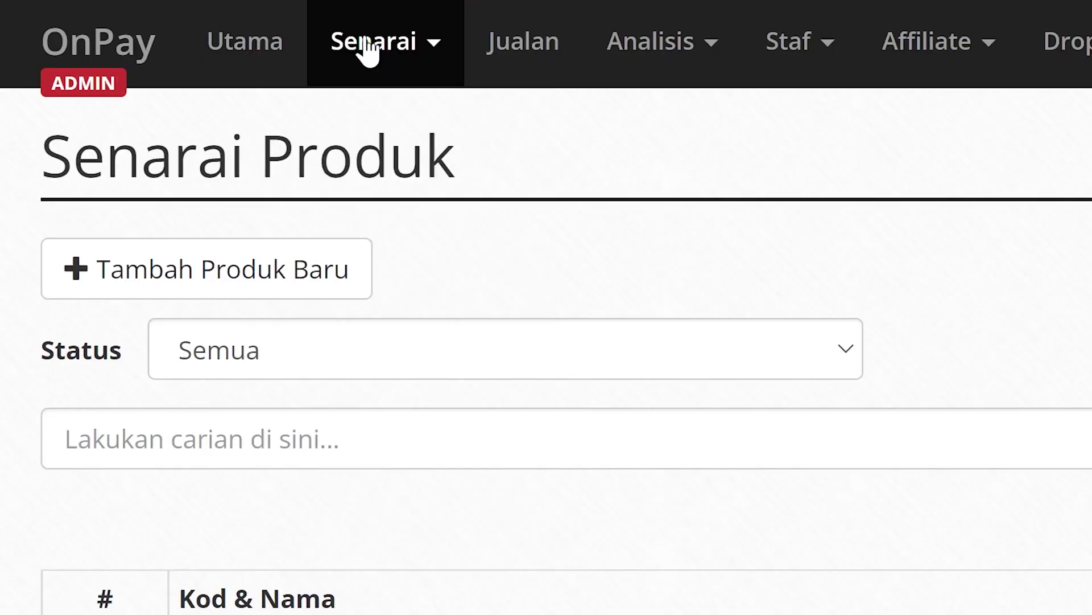
# Start a new form with code topiberanibuat, title Topi Berani Buat and description "Sesuai untuk remaja dan dewasa."
pyautogui.click(369, 50)
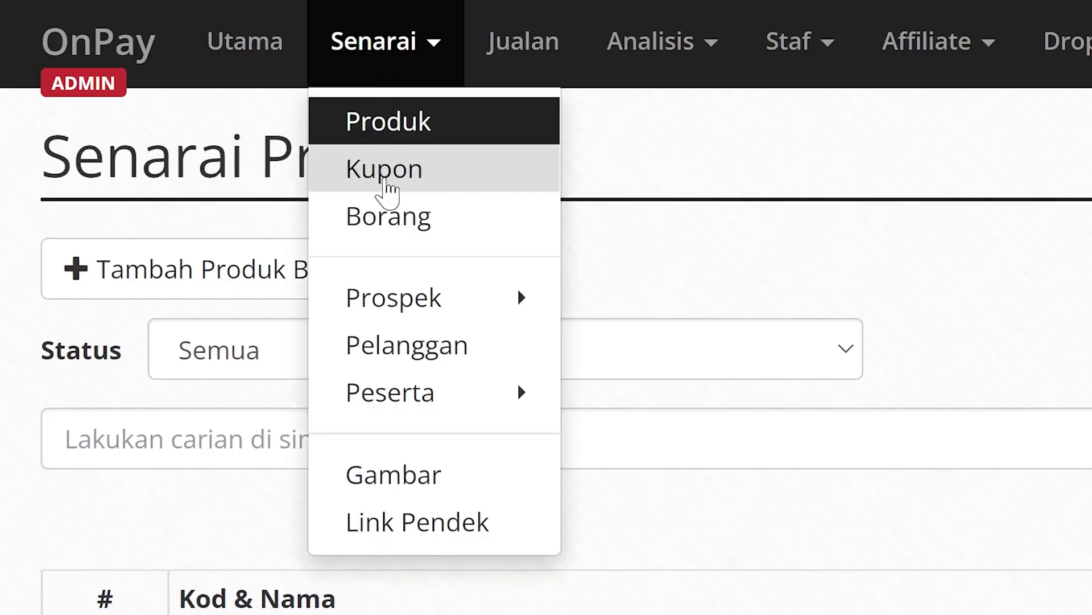
pyautogui.click(375, 214)
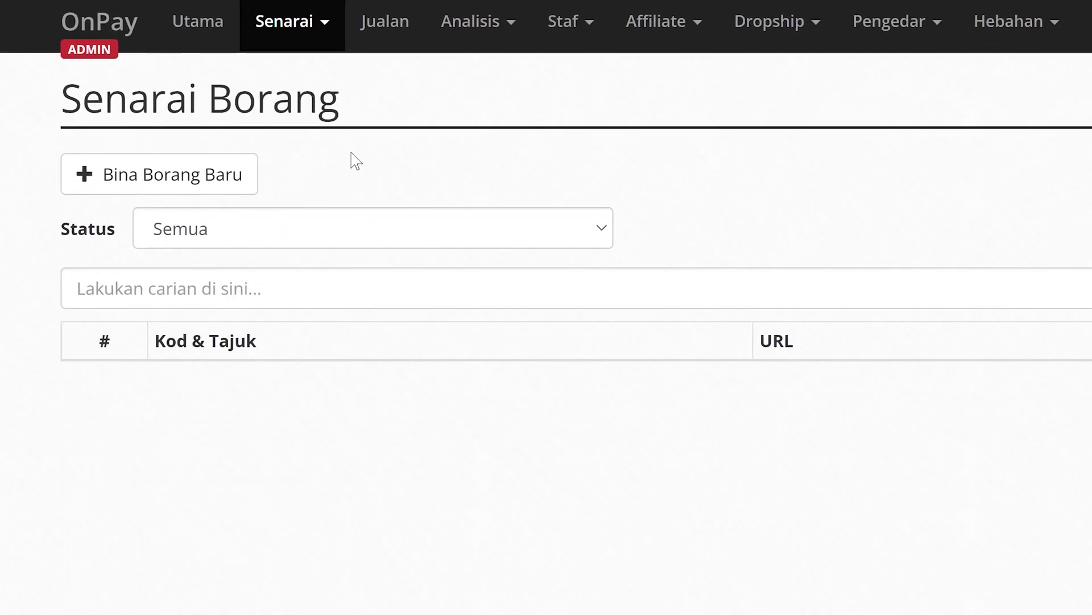
pyautogui.click(164, 176)
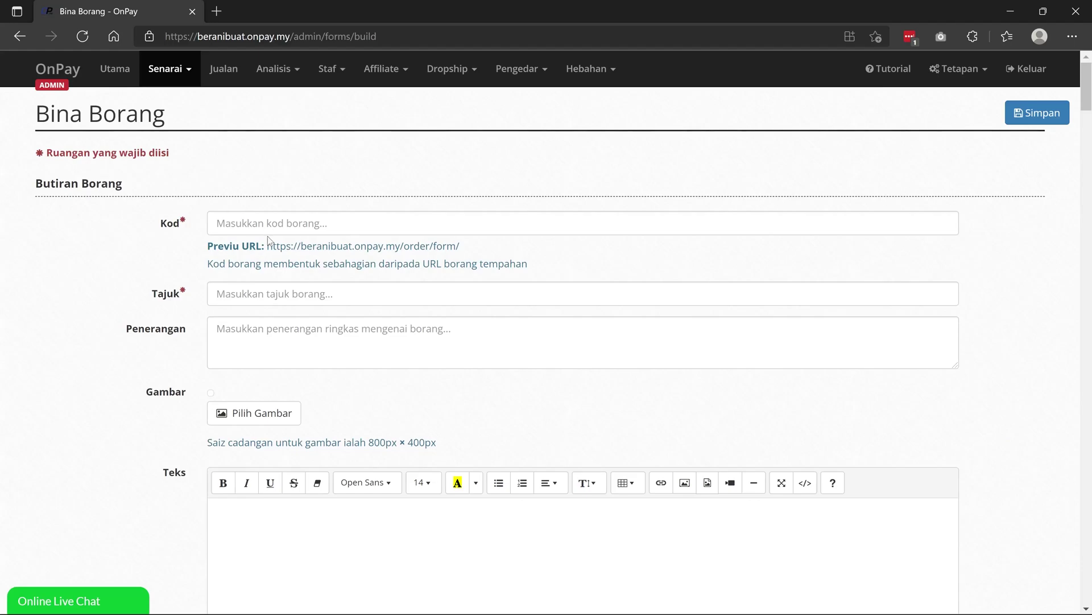
pyautogui.click(274, 224)
pyautogui.write('topiberani')
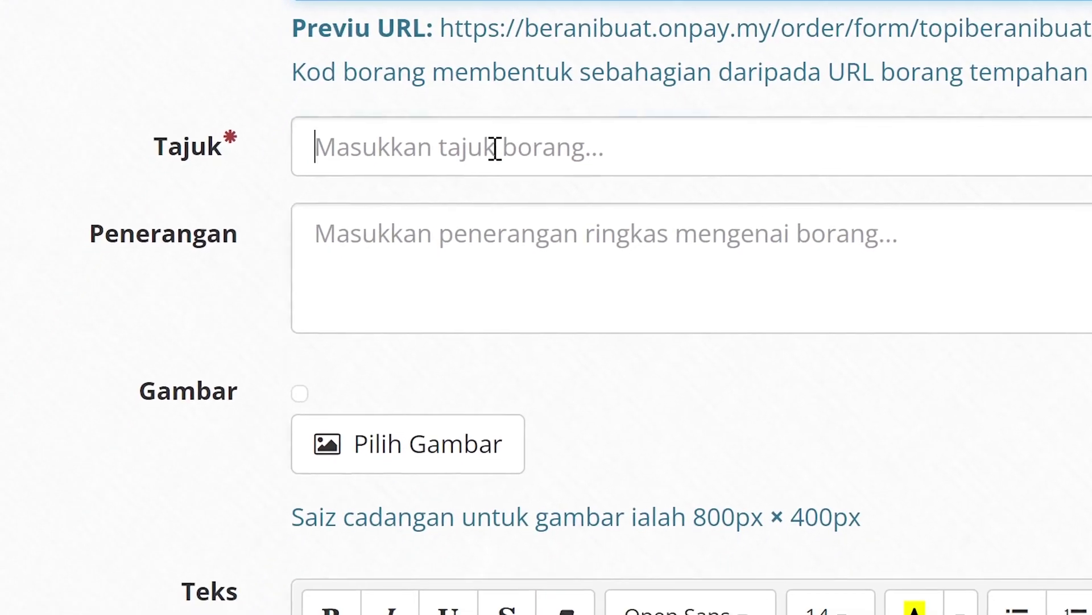
pyautogui.click(415, 310)
pyautogui.write('Topi Berani Buat')
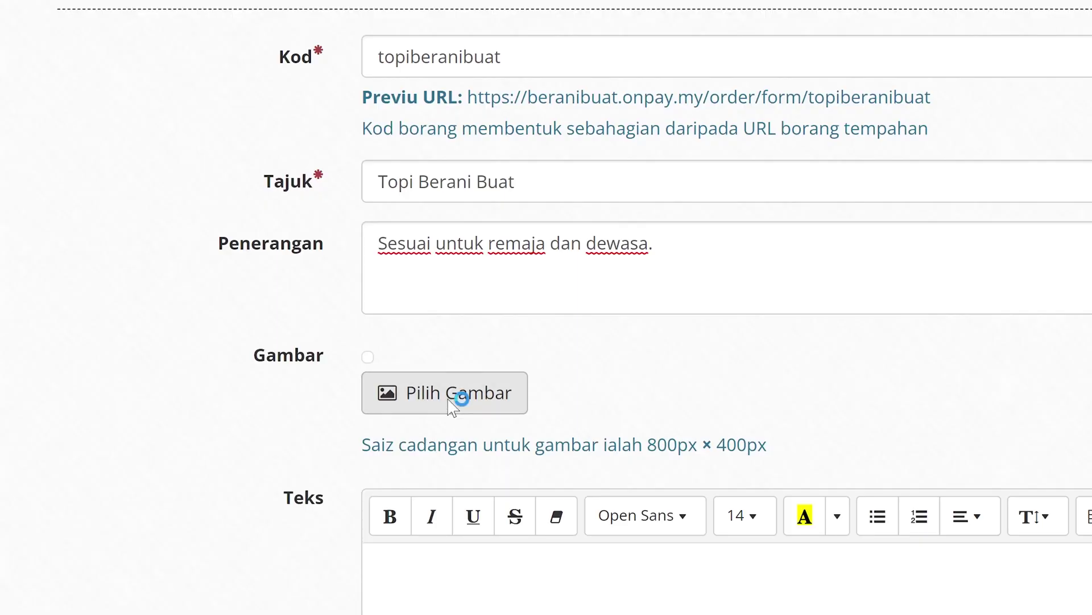
# Add the website-header-topi-berani-buat image to the form and choose Topi Berani Buat (bbp1) as its product
pyautogui.click(455, 398)
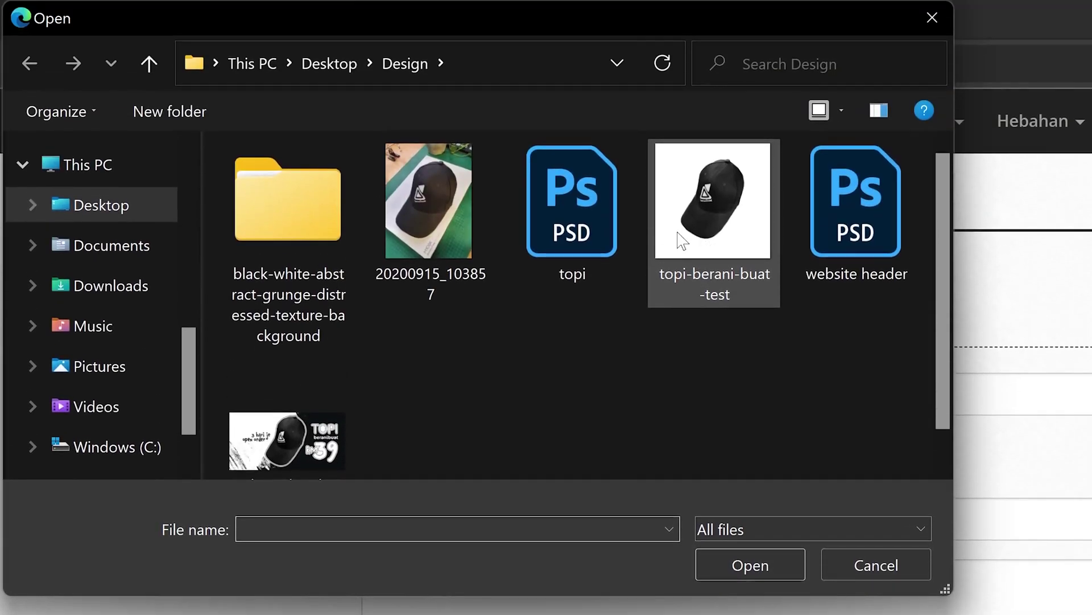
pyautogui.scroll(-1, 357, 402)
pyautogui.click(327, 410)
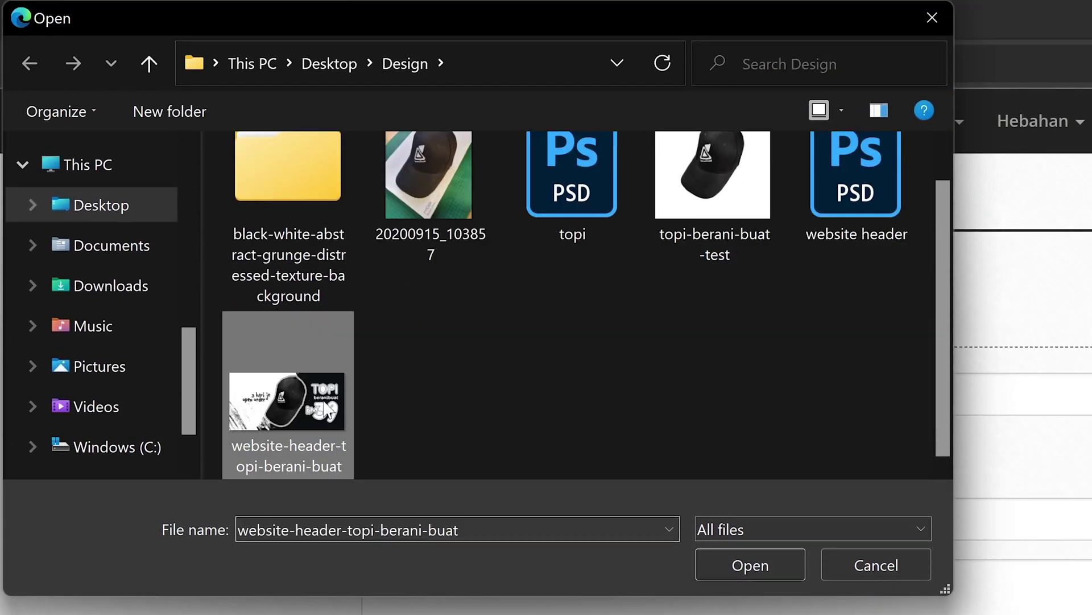
pyautogui.click(750, 567)
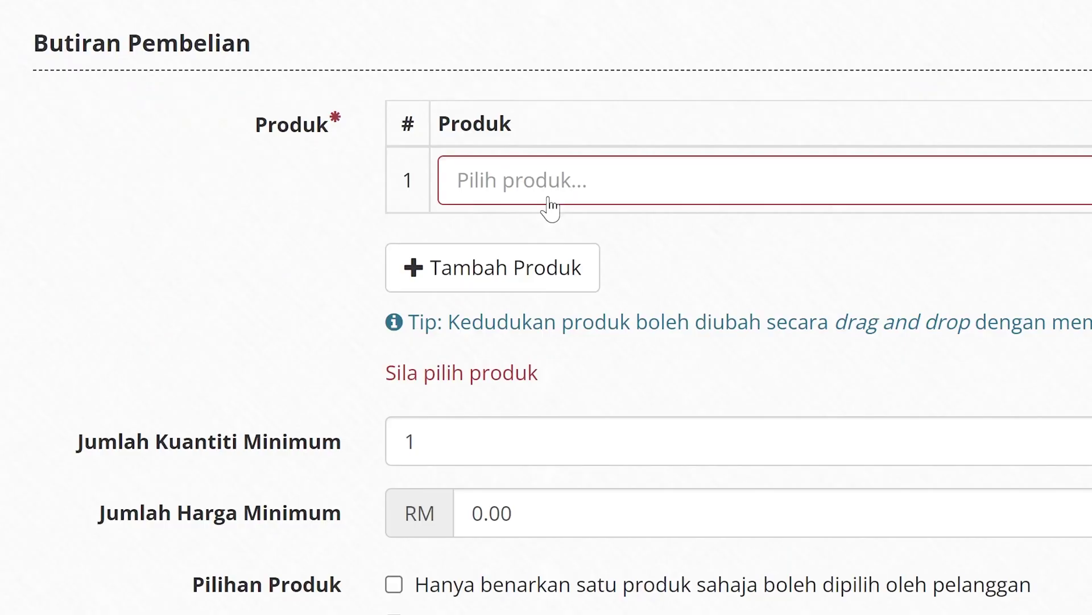
pyautogui.click(546, 196)
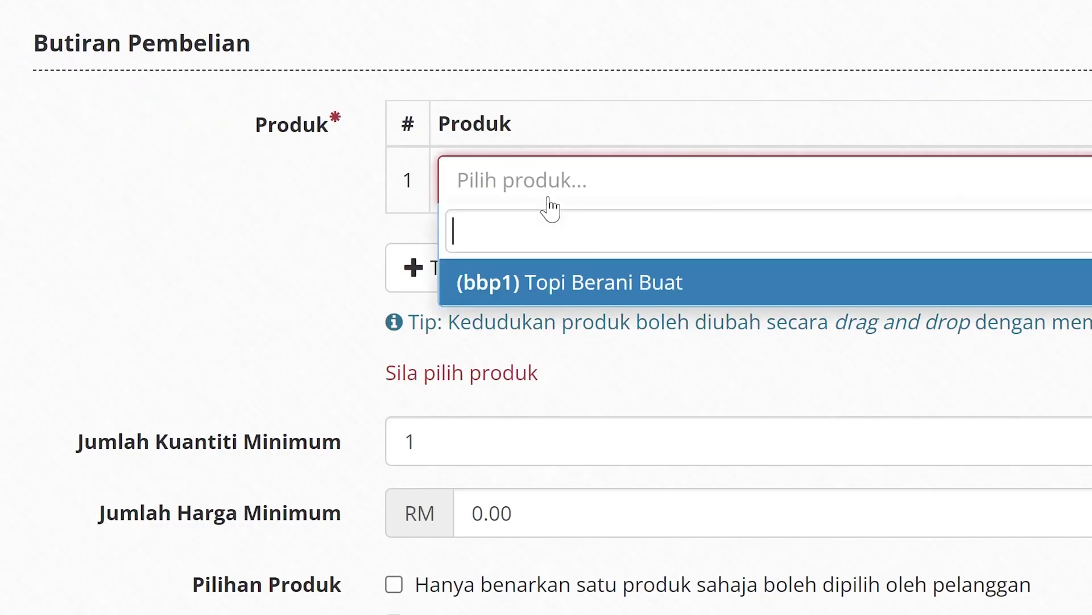
pyautogui.click(522, 301)
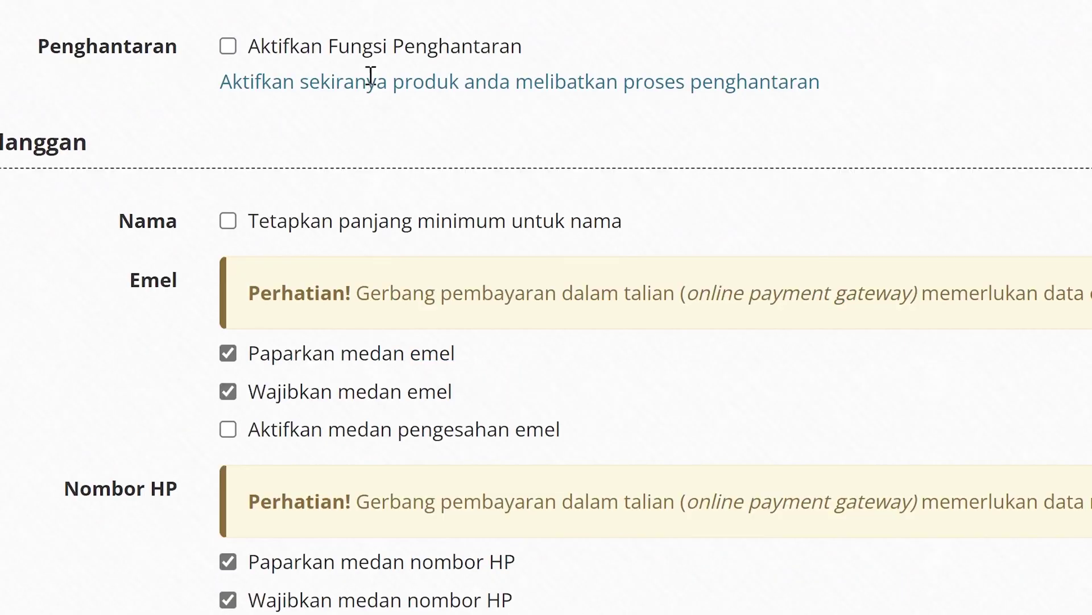
# Enable paid flat-rate delivery (Kadar Rata) for Semenanjung Malaysia, costing 8.00 from 1 unit and 10.00 from 5 units
pyautogui.click(228, 46)
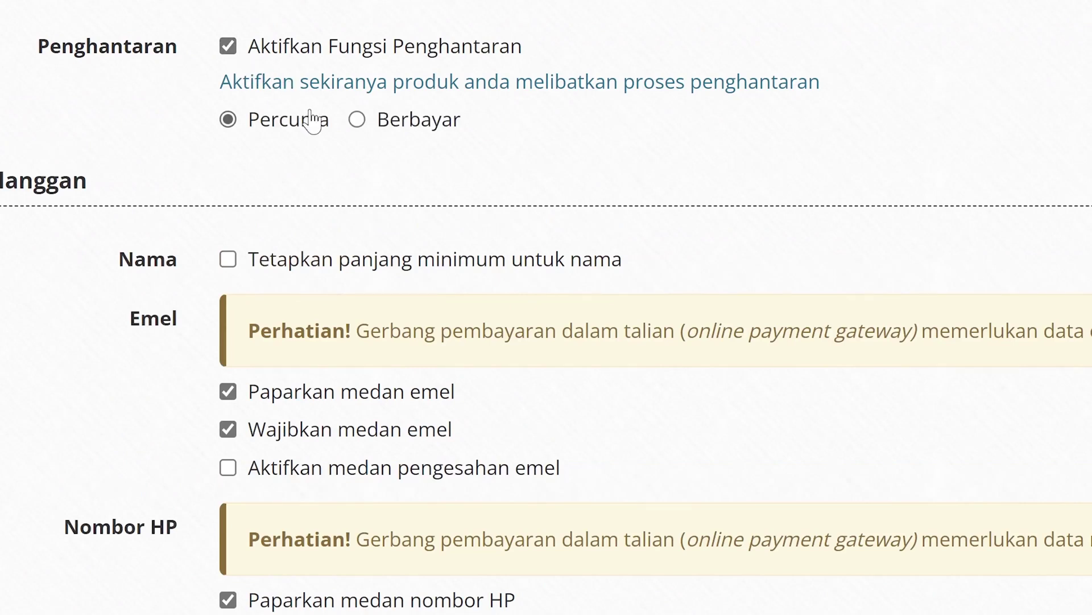
pyautogui.click(362, 127)
pyautogui.click(364, 224)
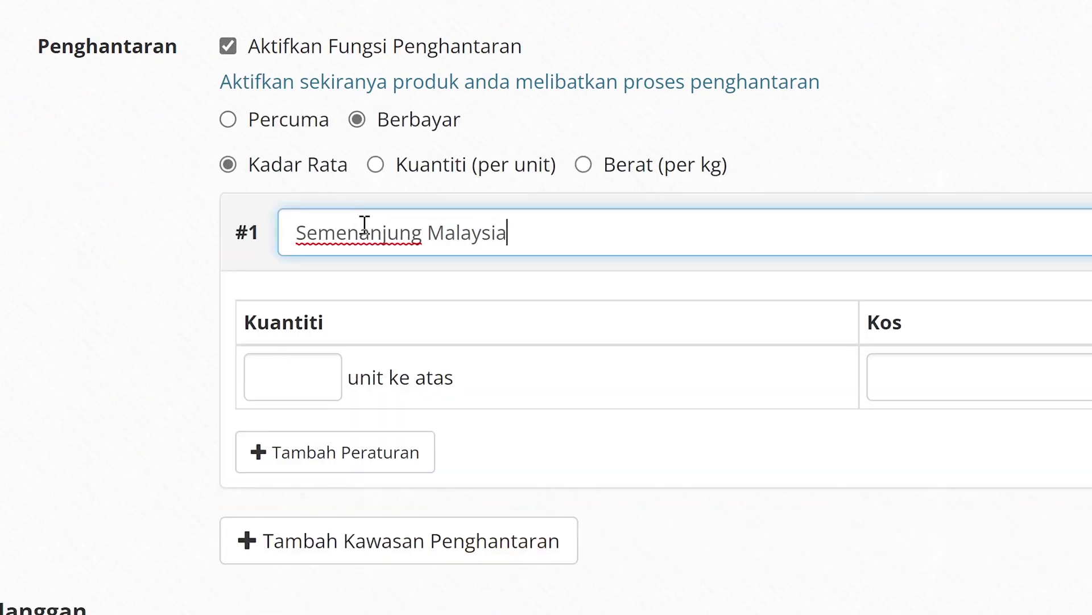
pyautogui.click(320, 382)
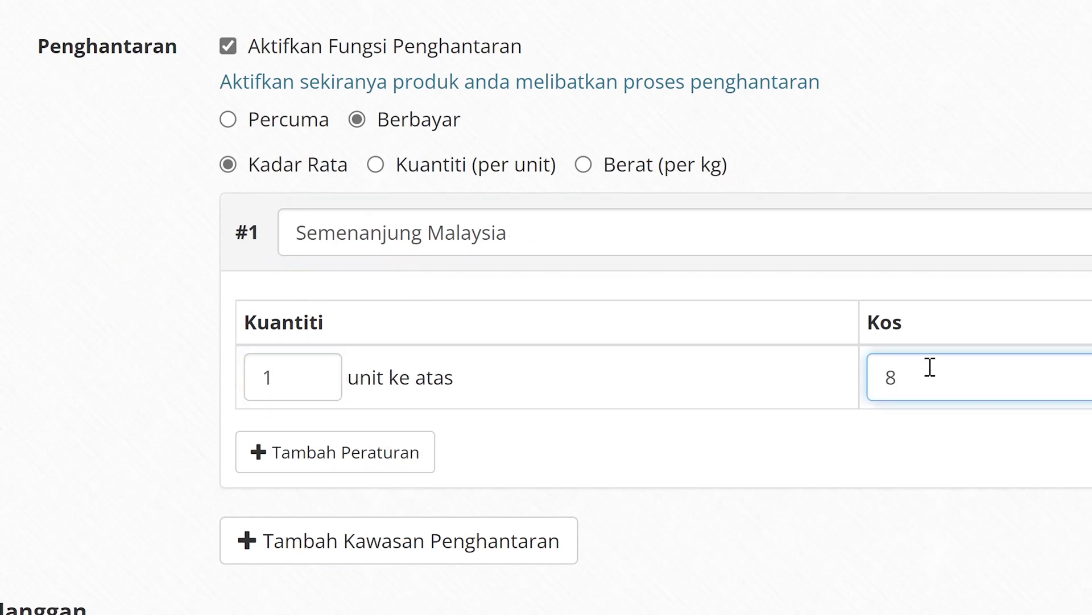
pyautogui.click(419, 464)
pyautogui.click(315, 443)
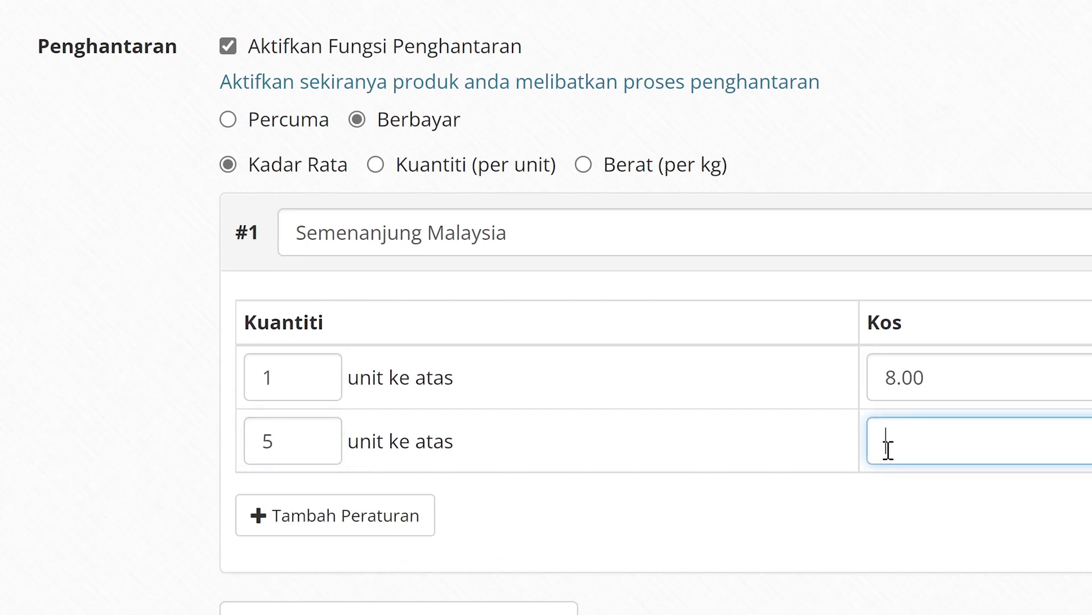
# Add a second delivery area named Sabah Sarawak with a cost of 14 from 1 unit
pyautogui.scroll(-3, 683, 449)
pyautogui.click(398, 450)
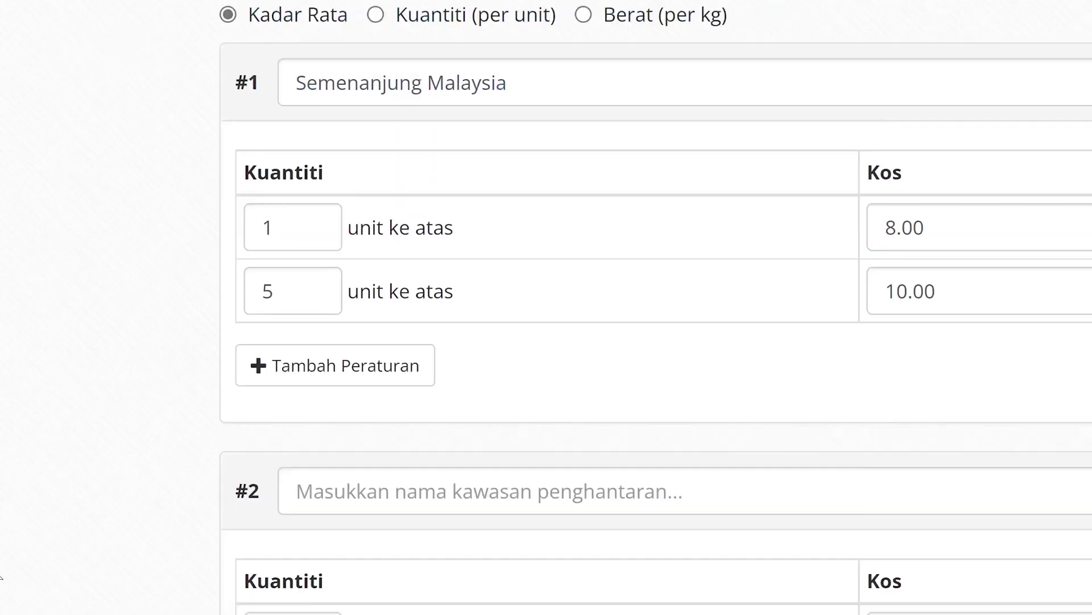
pyautogui.scroll(-5, 399, 455)
pyautogui.click(545, 130)
pyautogui.write('Sabah Sara')
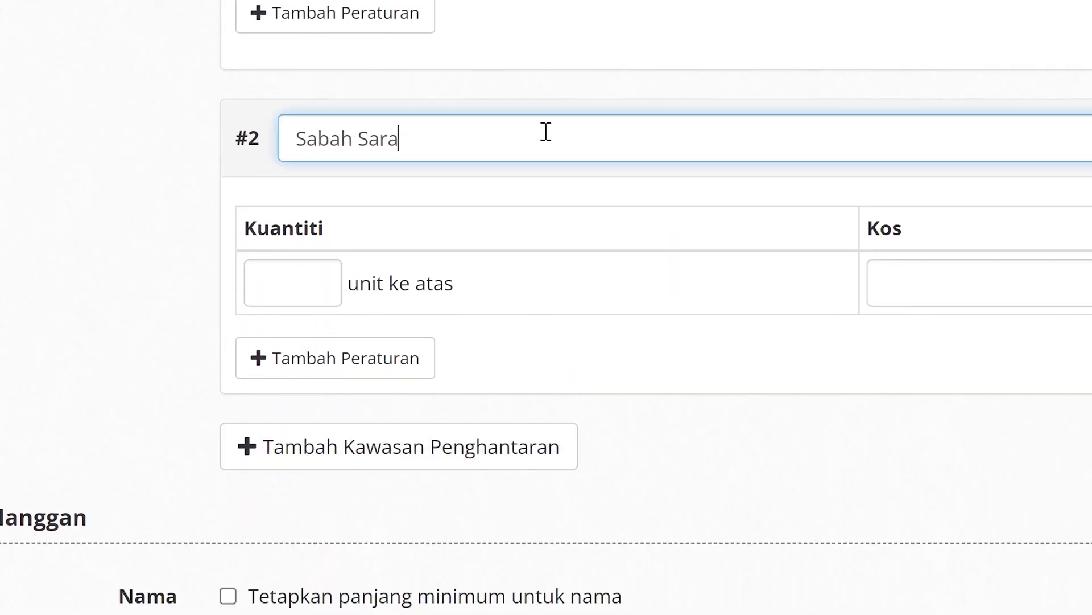
pyautogui.write('wak')
pyautogui.click(290, 453)
pyautogui.write('14')
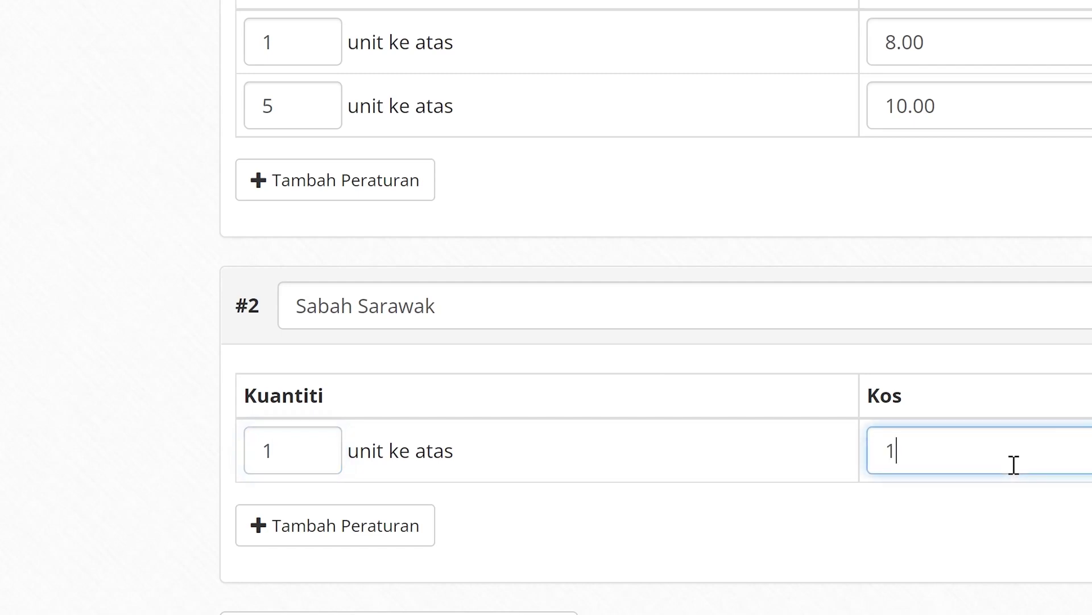
# Add a second quantity-based cost rule for Sabah Sarawak and save the form
pyautogui.click(299, 514)
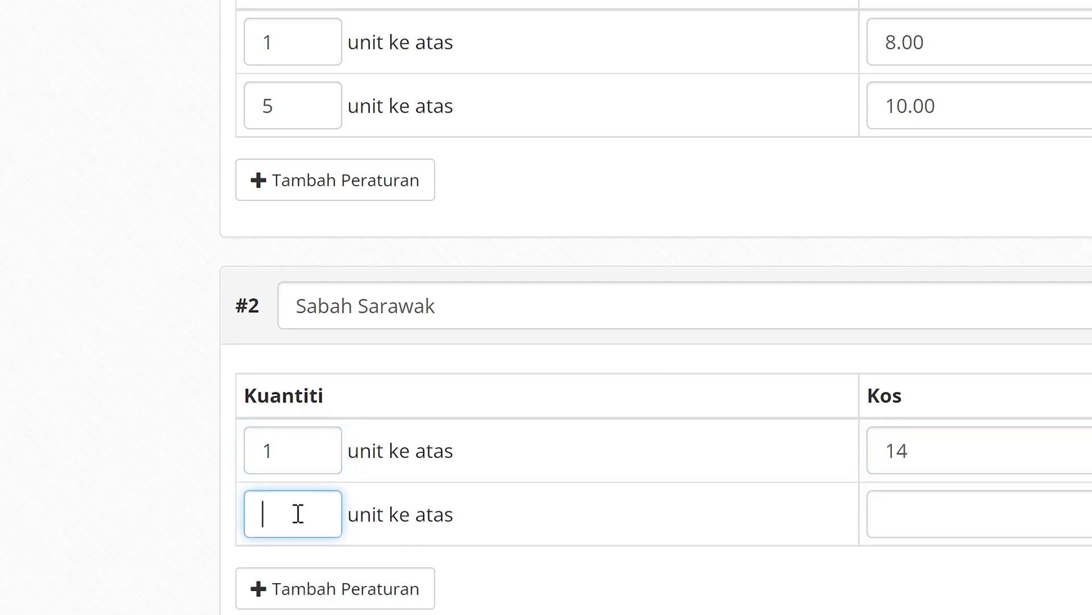
pyautogui.click(932, 513)
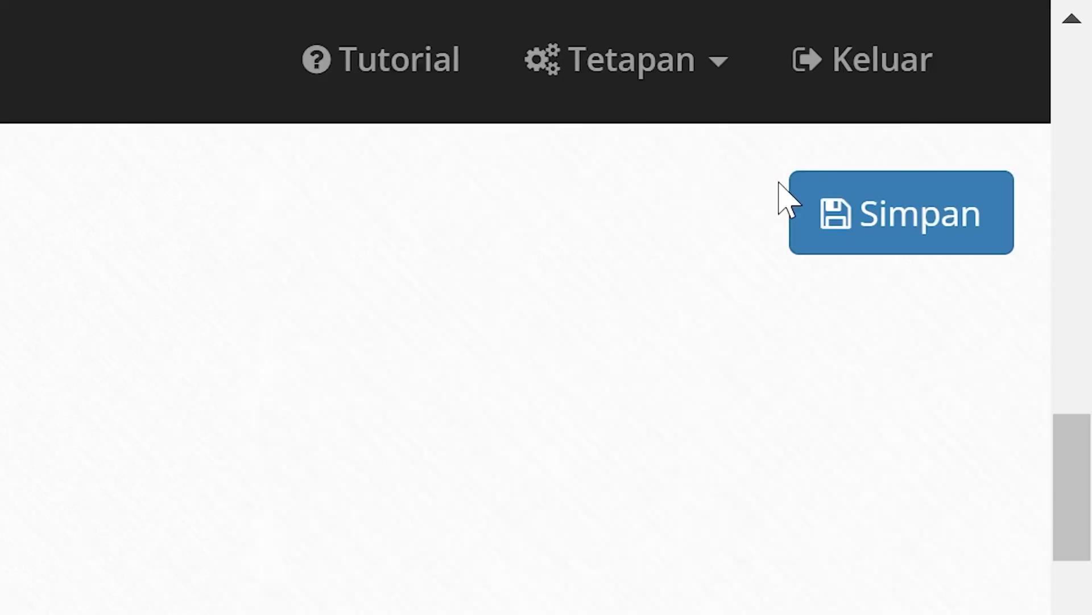
pyautogui.click(856, 226)
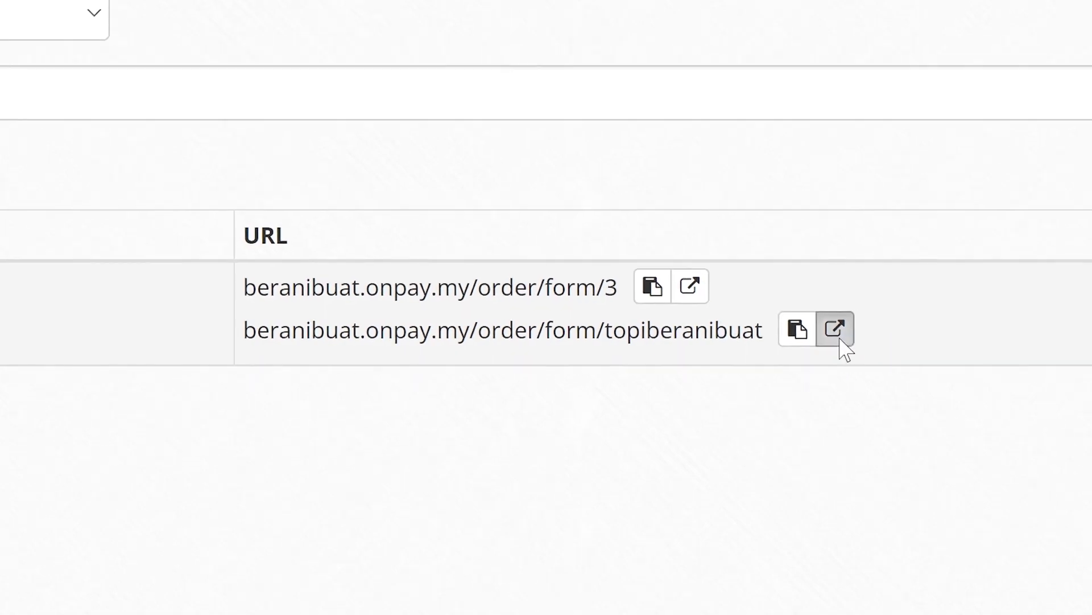
# Open the public topiberanibuat order form and check its product, both delivery cost options and the customer section
pyautogui.click(860, 330)
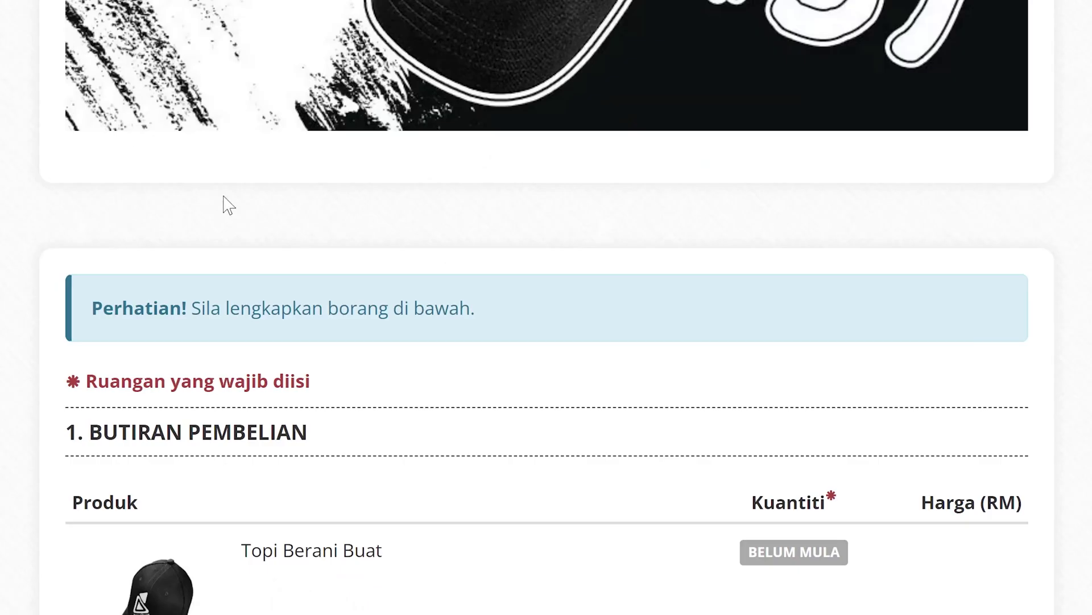
pyautogui.scroll(-5, 228, 205)
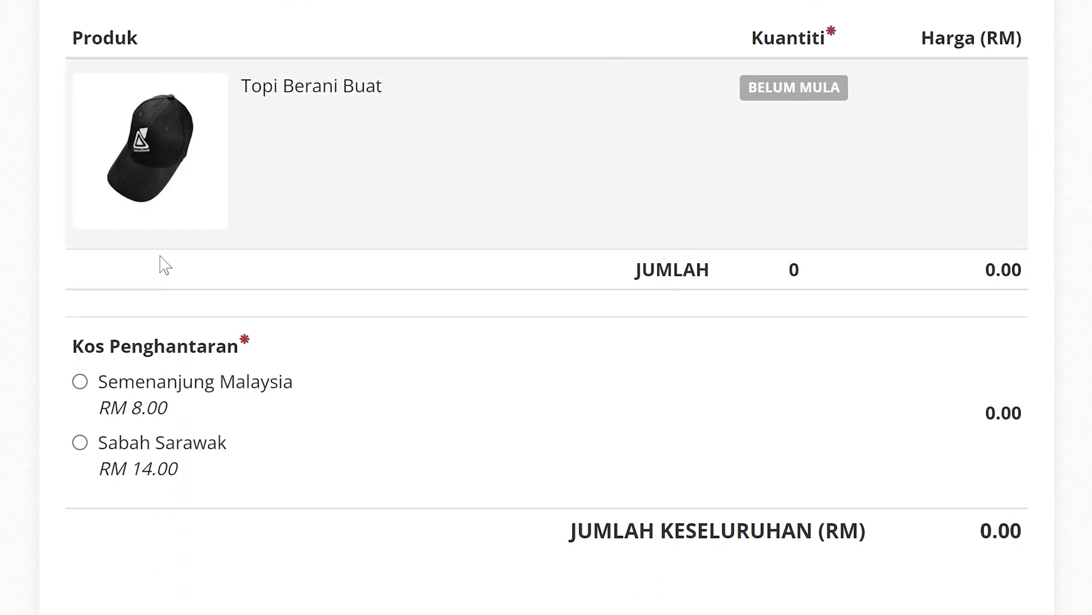
pyautogui.scroll(-3, 170, 427)
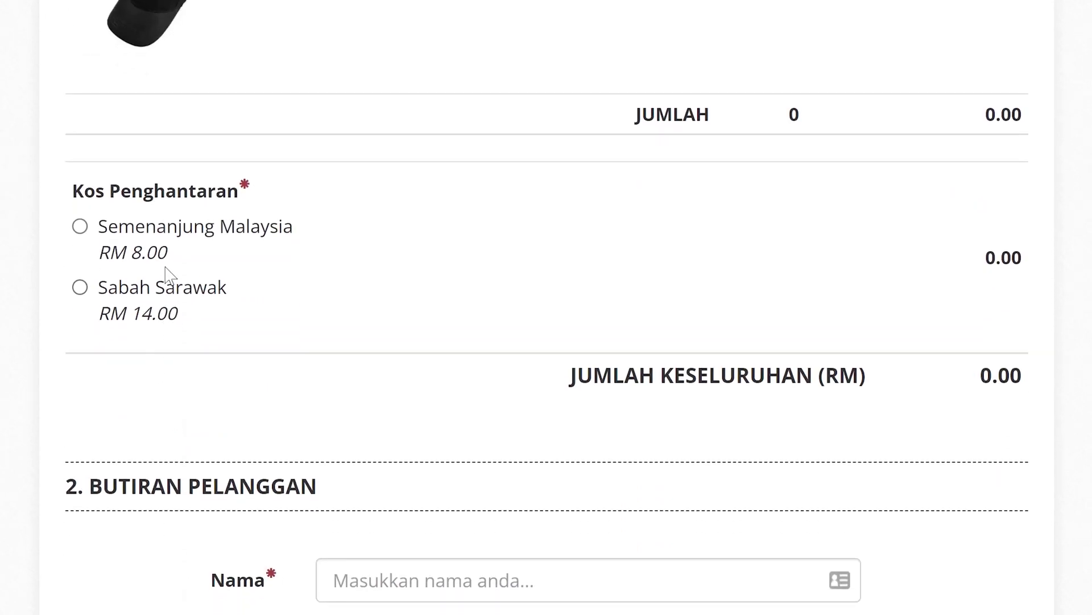
pyautogui.click(160, 235)
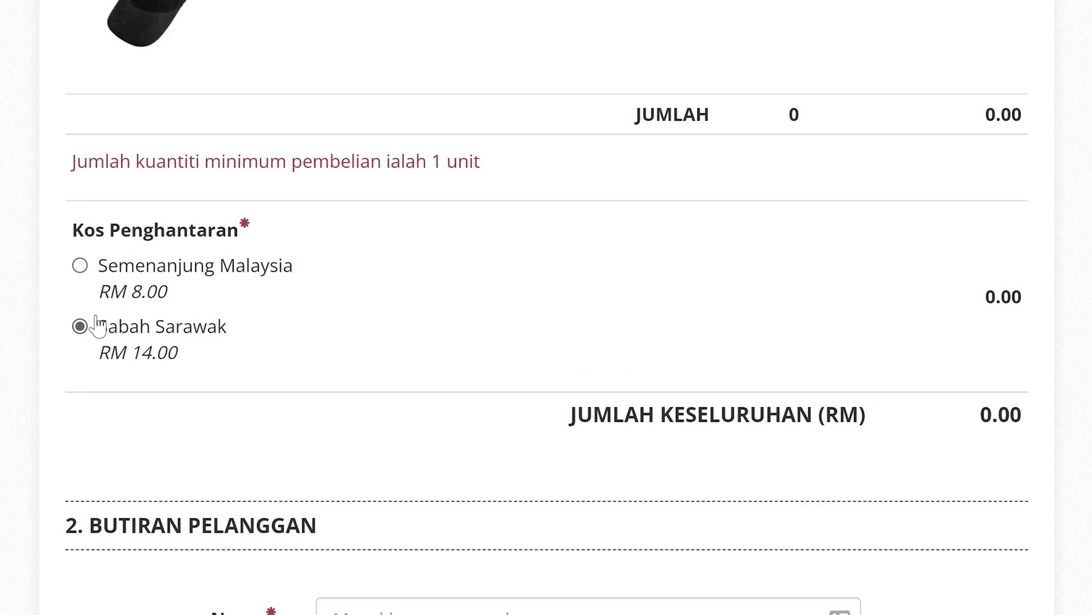
pyautogui.scroll(-10, 107, 336)
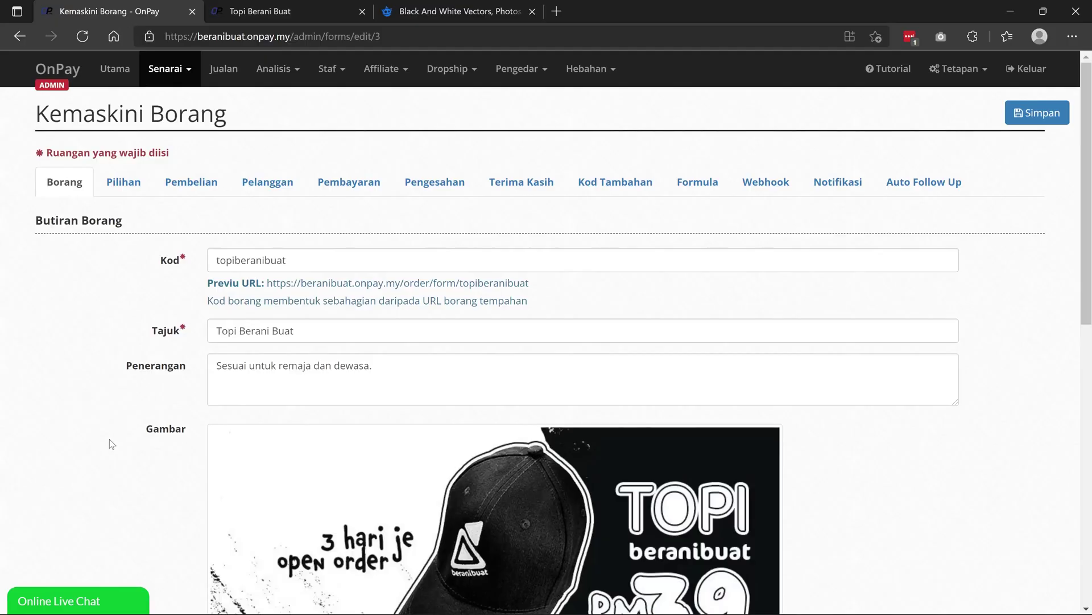
# From the form's edit page, open the Gambar image list in a new browser tab
pyautogui.scroll(-10, 110, 439)
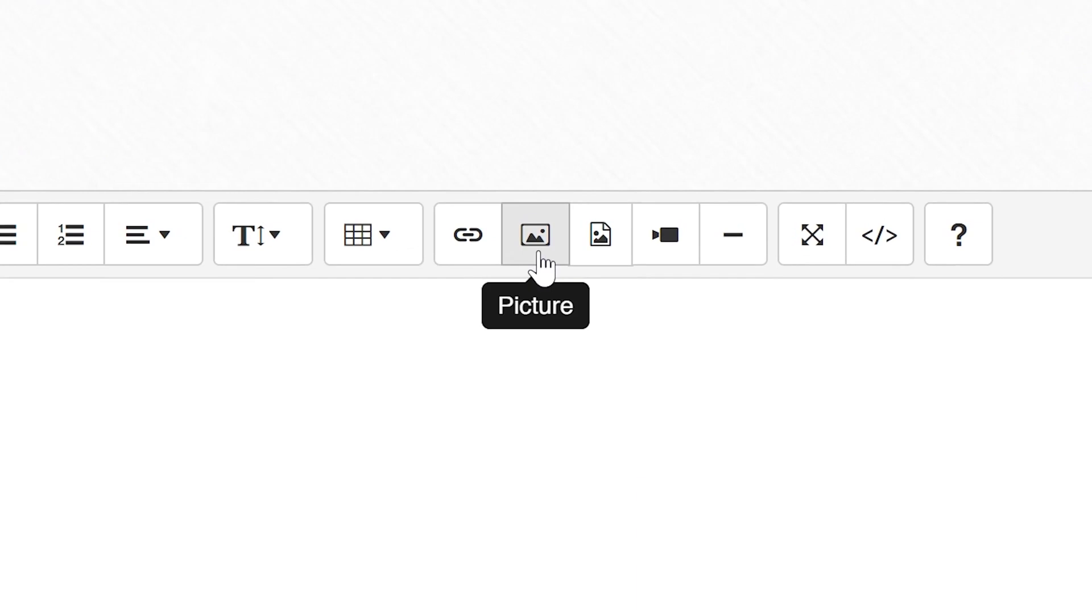
pyautogui.scroll(10, 739, 234)
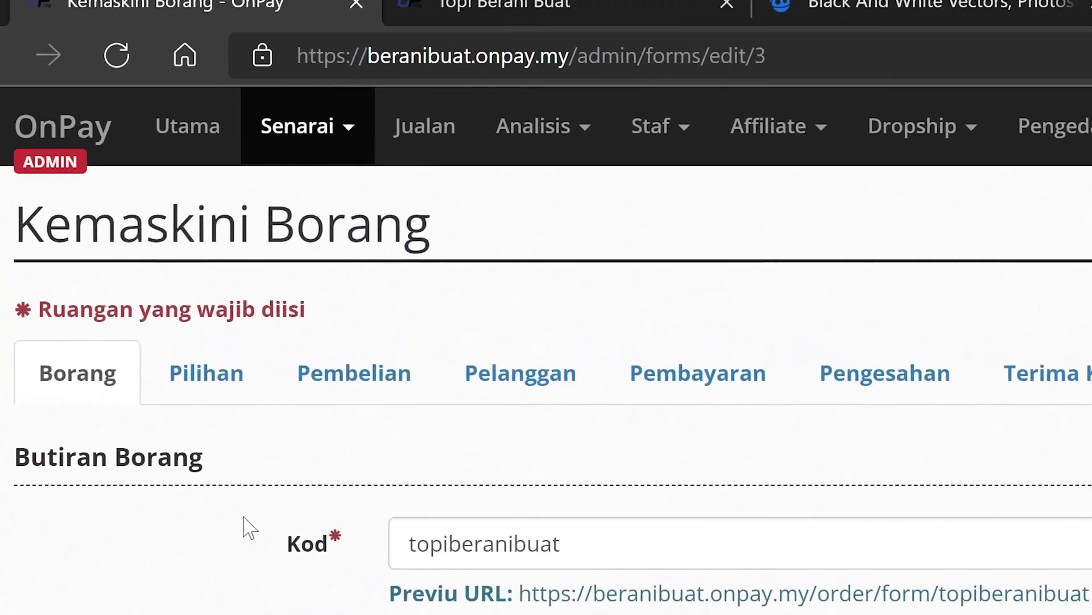
pyautogui.click(352, 134)
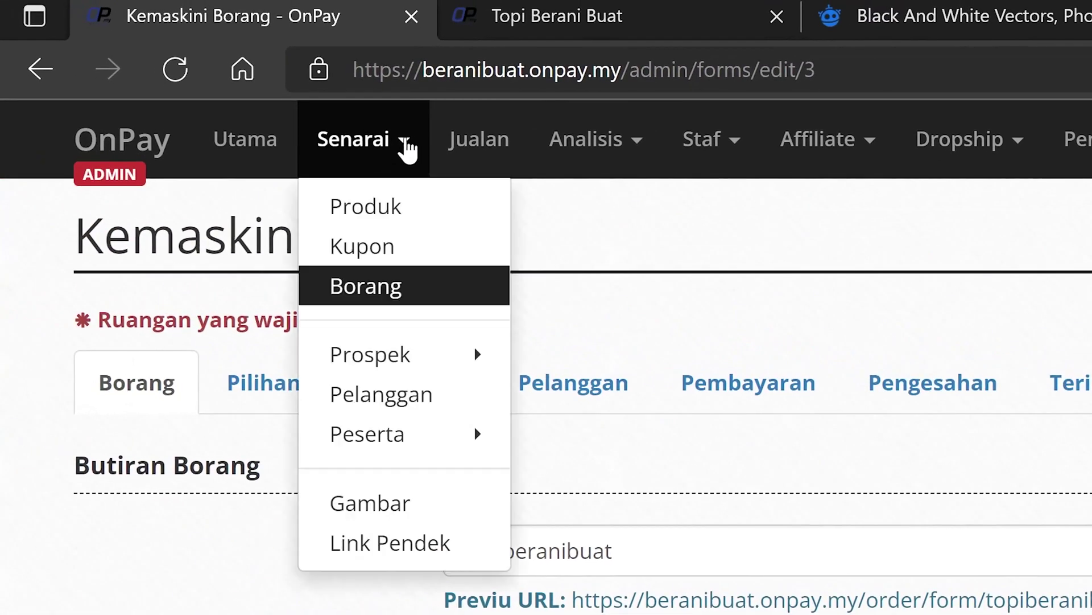
pyautogui.middleClick(398, 515)
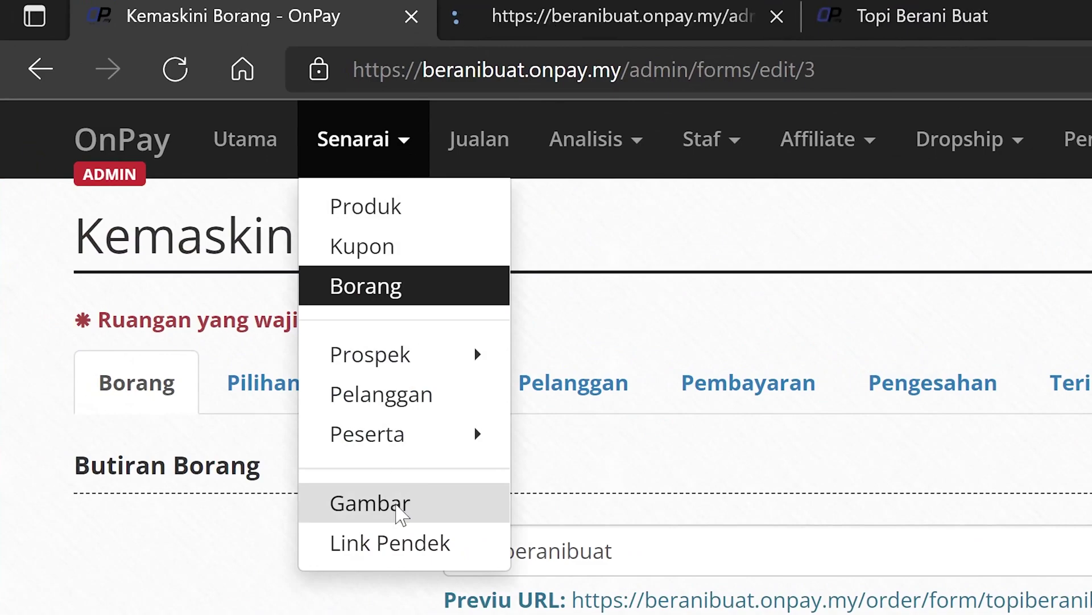
pyautogui.click(660, 16)
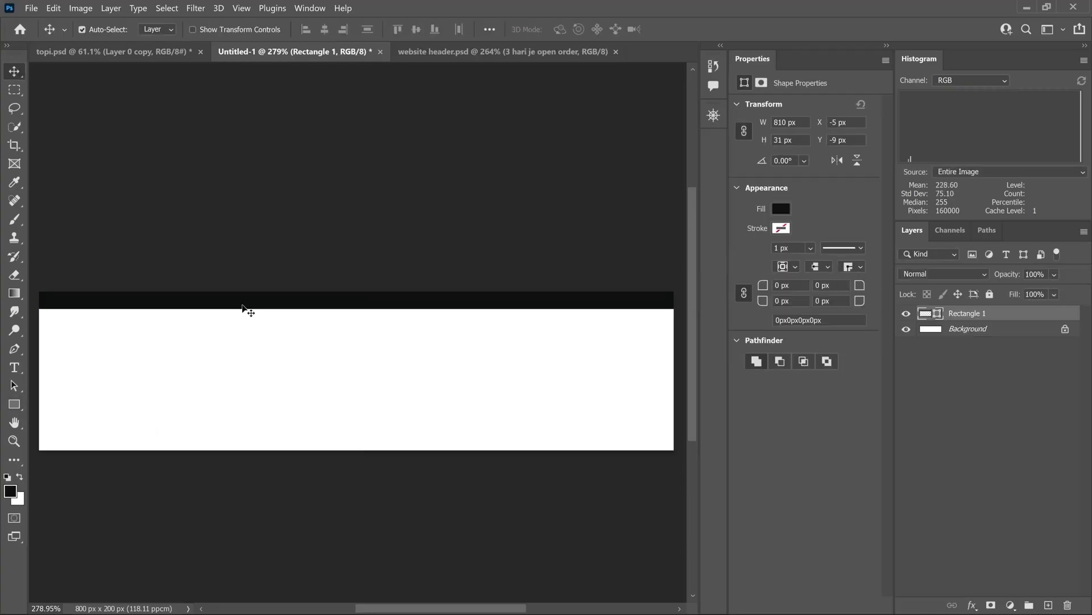
# Switch to Photoshop and duplicate the black bar downward as progressively thinner stripes, making the second one 16 px high
pyautogui.moveTo(244, 307); pyautogui.dragTo(357, 346)
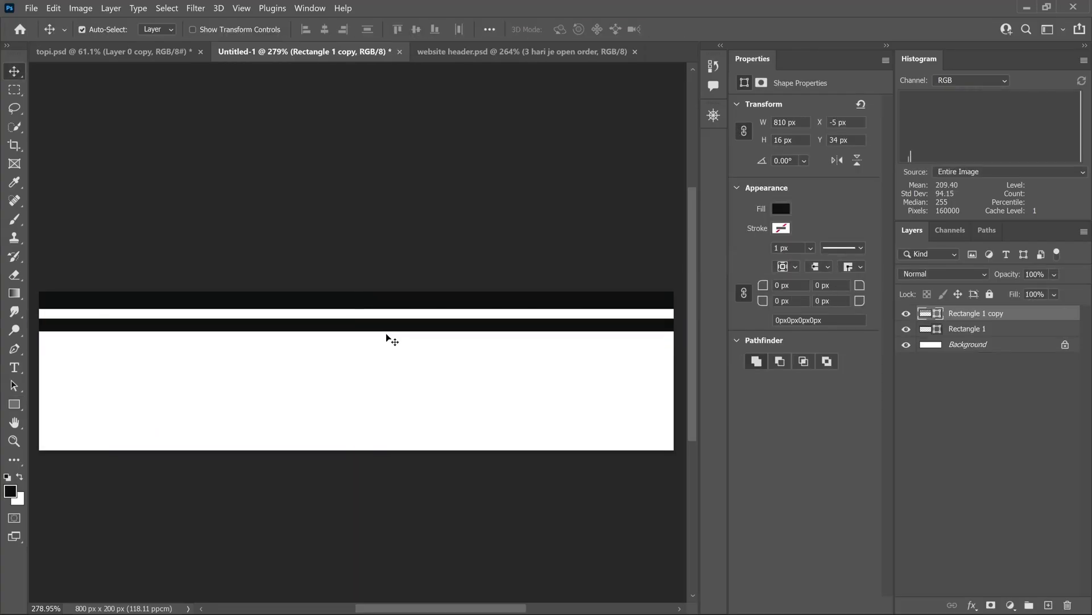
pyautogui.moveTo(390, 339); pyautogui.dragTo(361, 326)
pyautogui.moveTo(409, 354); pyautogui.dragTo(378, 339)
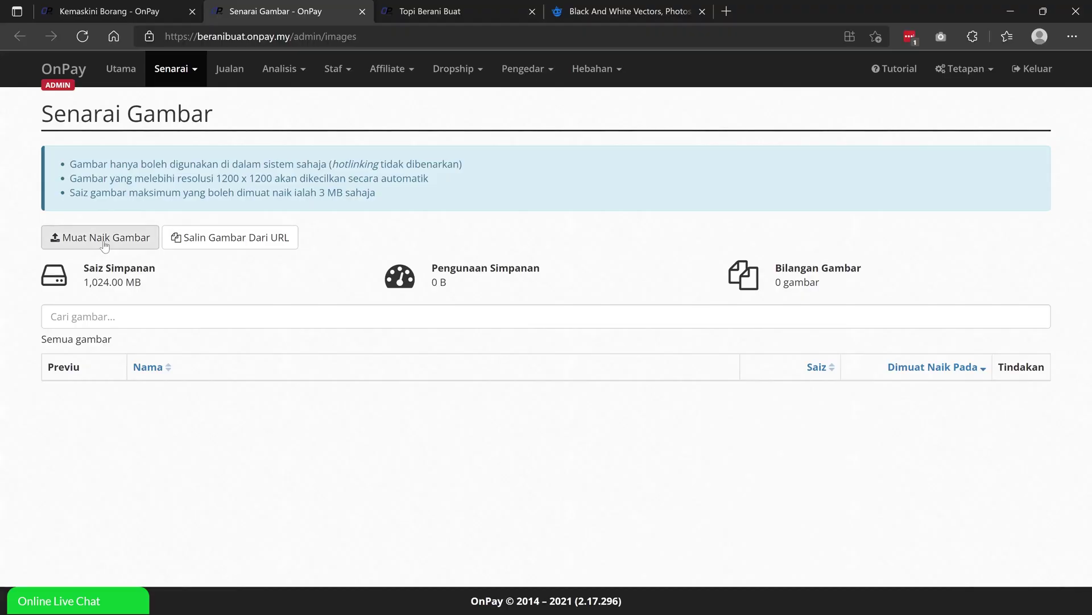
# Upload the border-header image from the Design folder to OnPay's image list
pyautogui.click(104, 238)
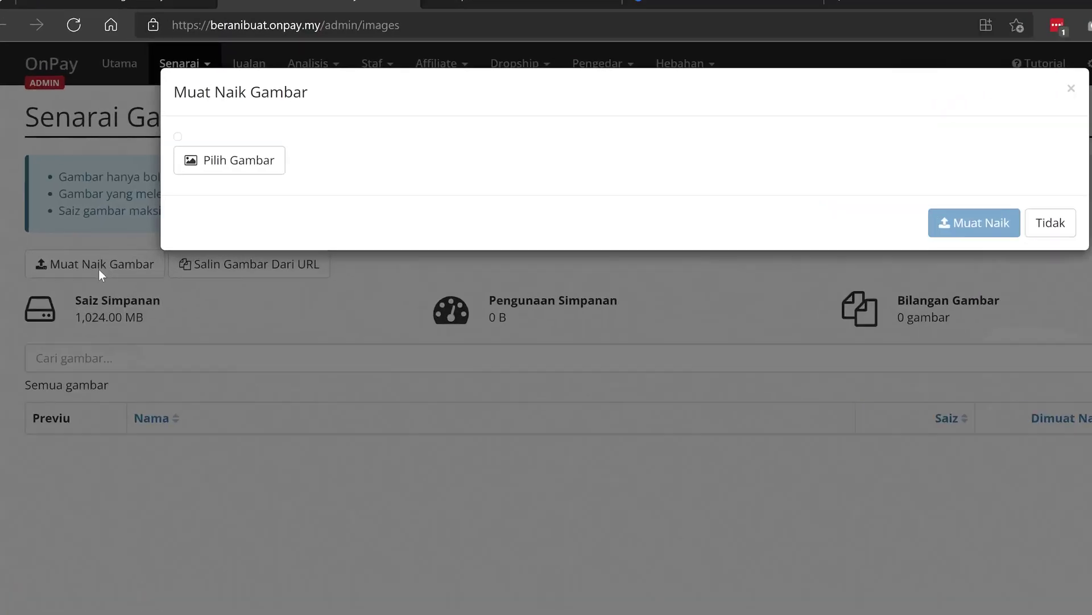
pyautogui.click(245, 165)
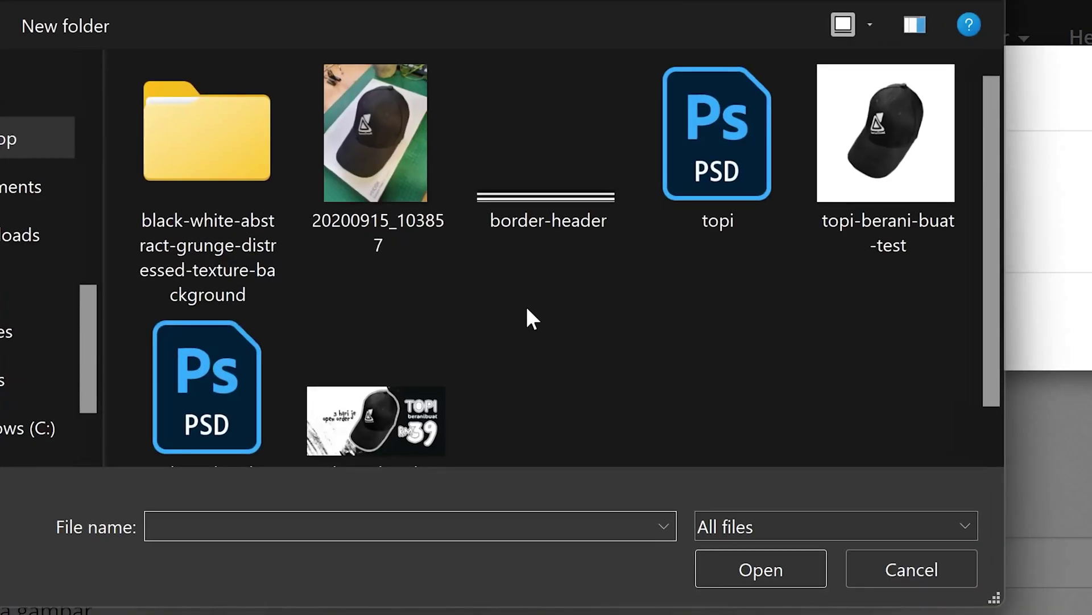
pyautogui.click(571, 199)
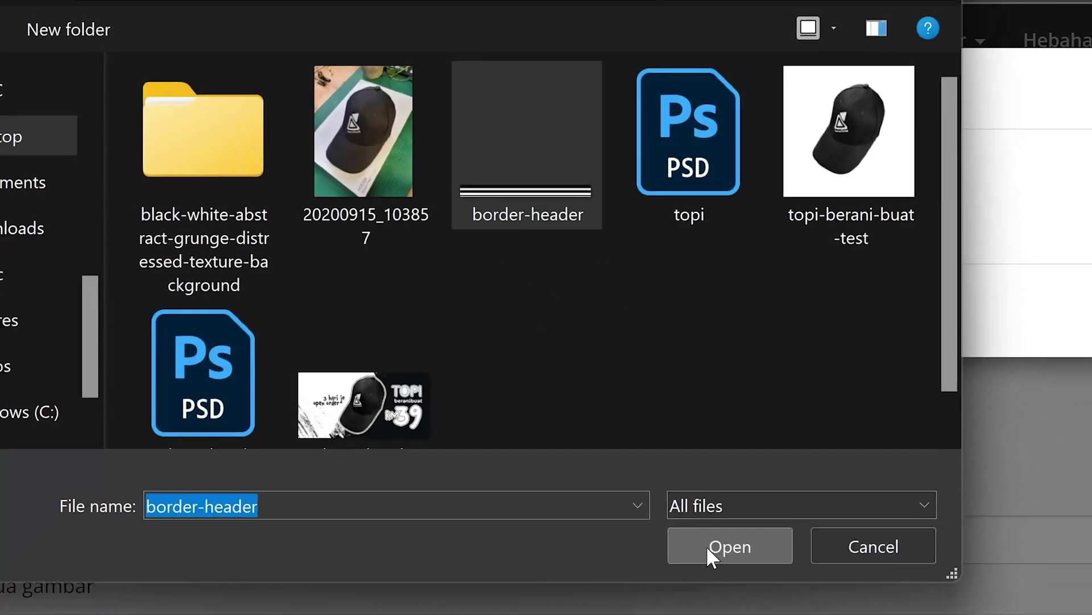
pyautogui.click(716, 560)
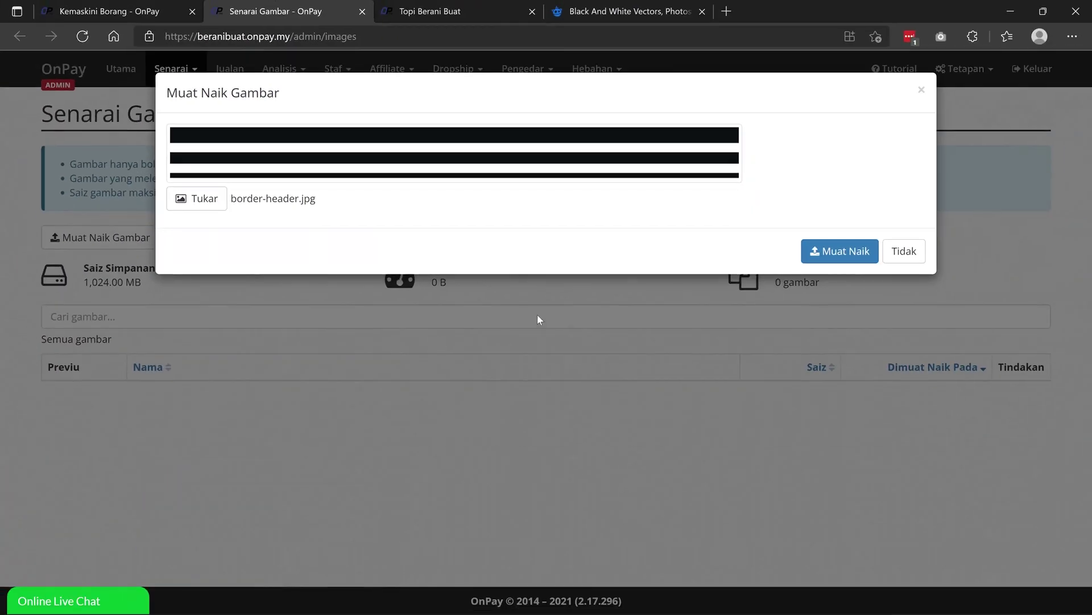
pyautogui.click(856, 253)
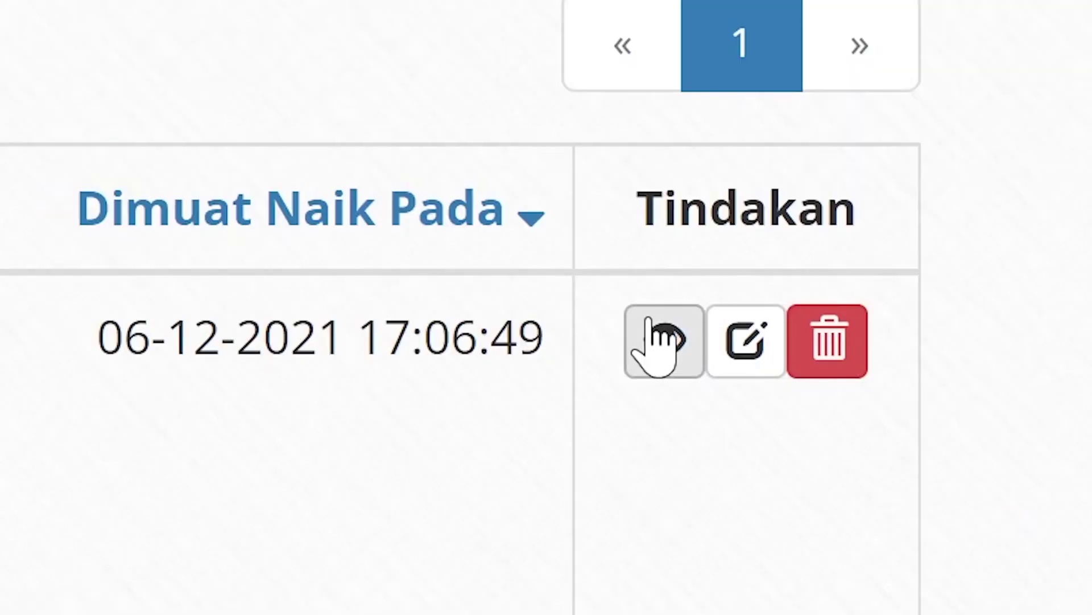
# Copy the link of the uploaded border-header.jpg and return to the Topi Berani Buat form's edit page
pyautogui.click(996, 426)
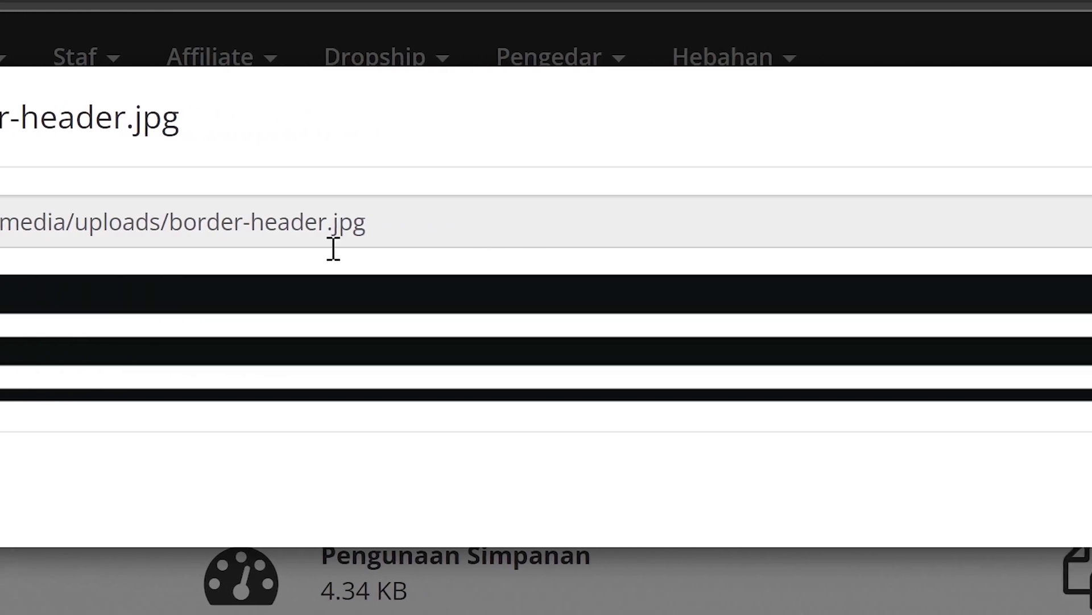
pyautogui.click(1088, 234)
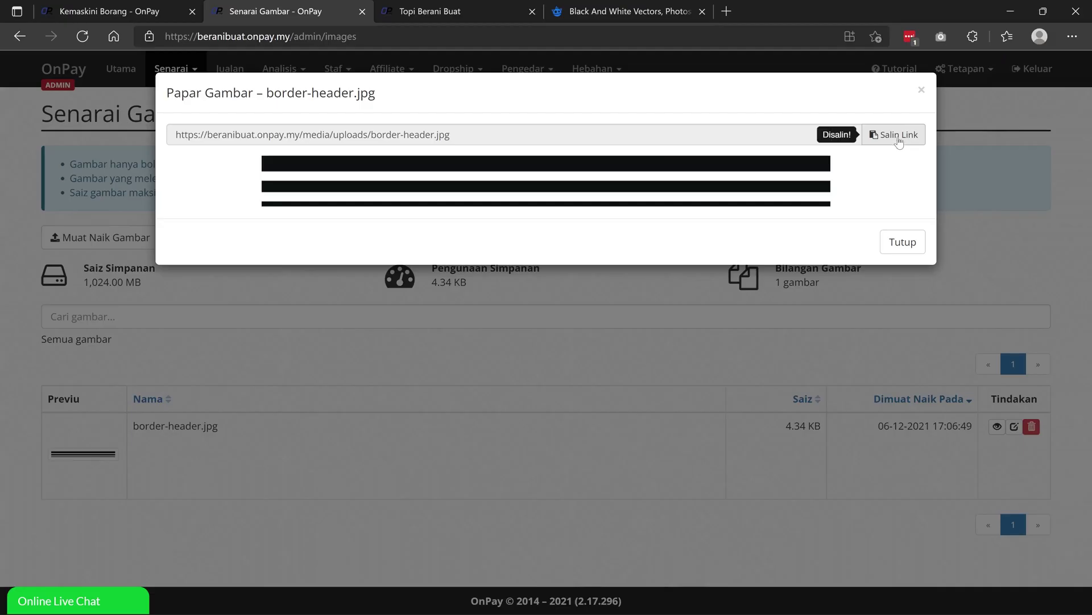
pyautogui.click(922, 92)
pyautogui.click(139, 11)
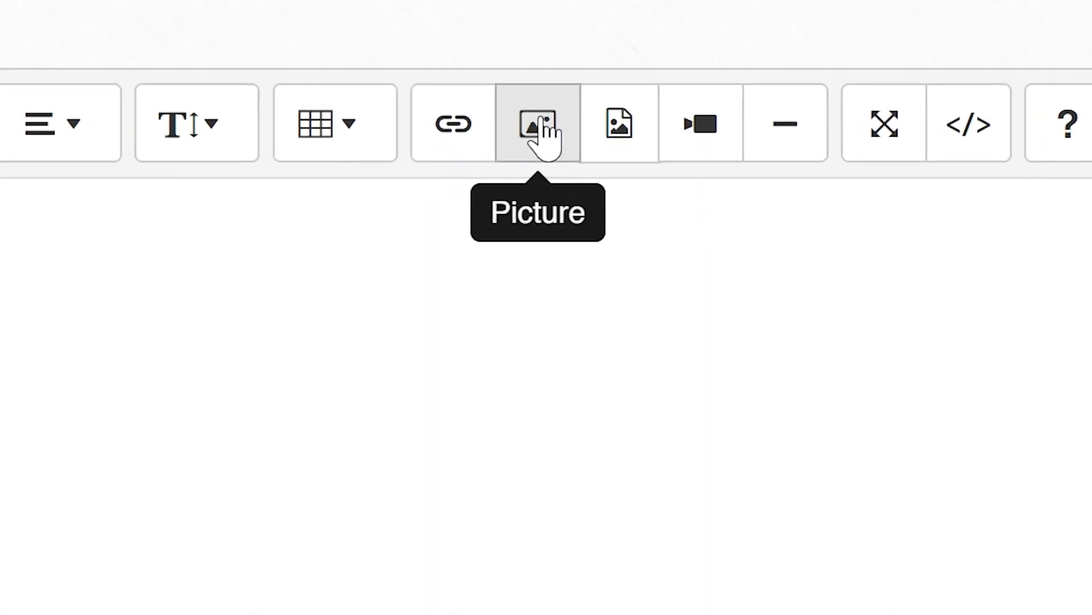
pyautogui.click(574, 144)
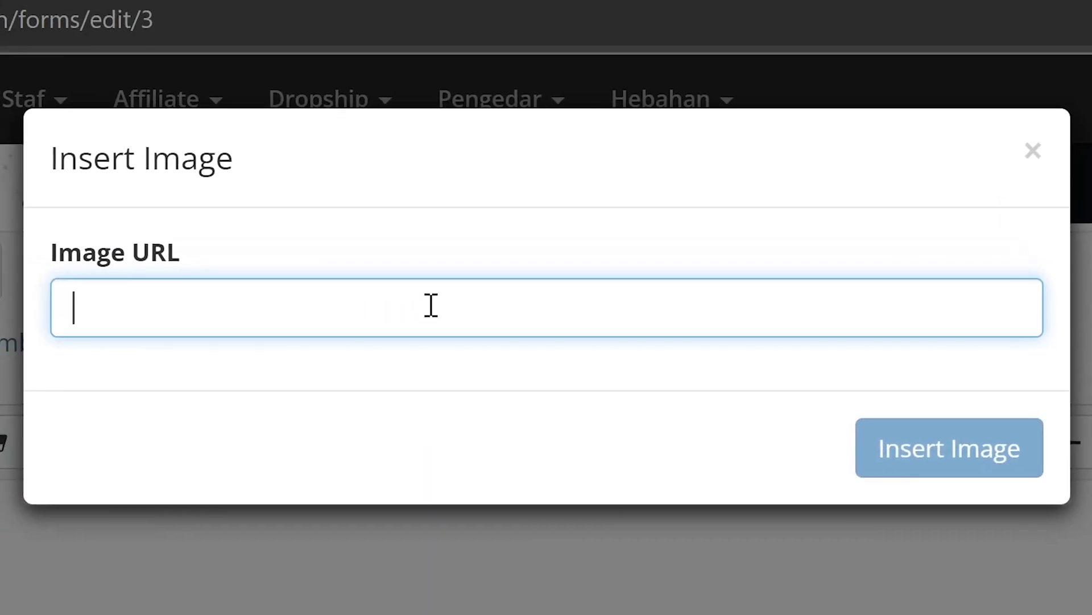
pyautogui.write('https://beranibuat.onpay.my/media/uploads/border-header.jpg')
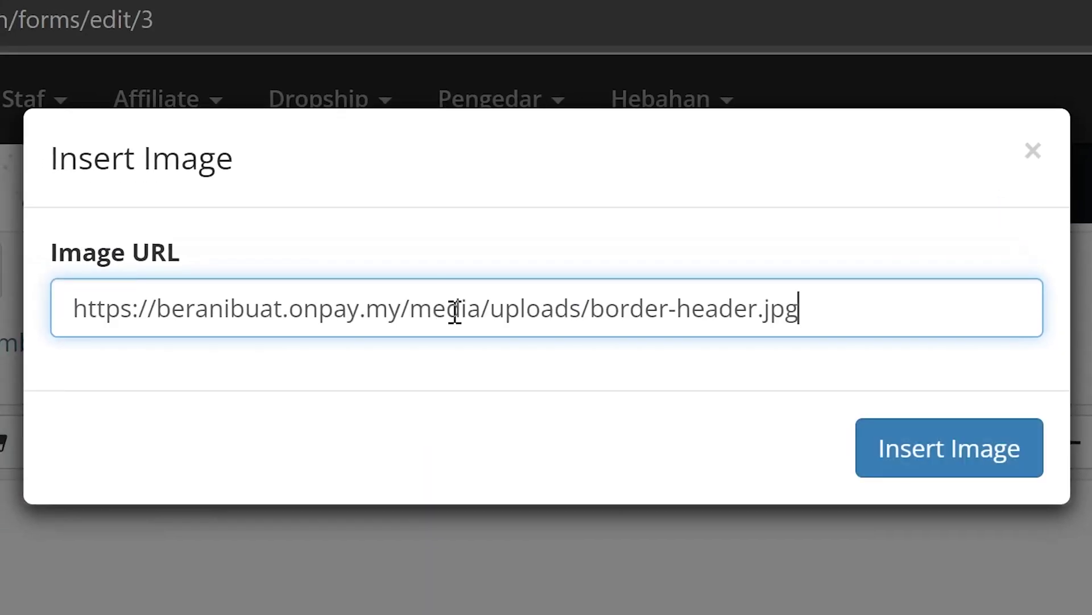
pyautogui.click(929, 471)
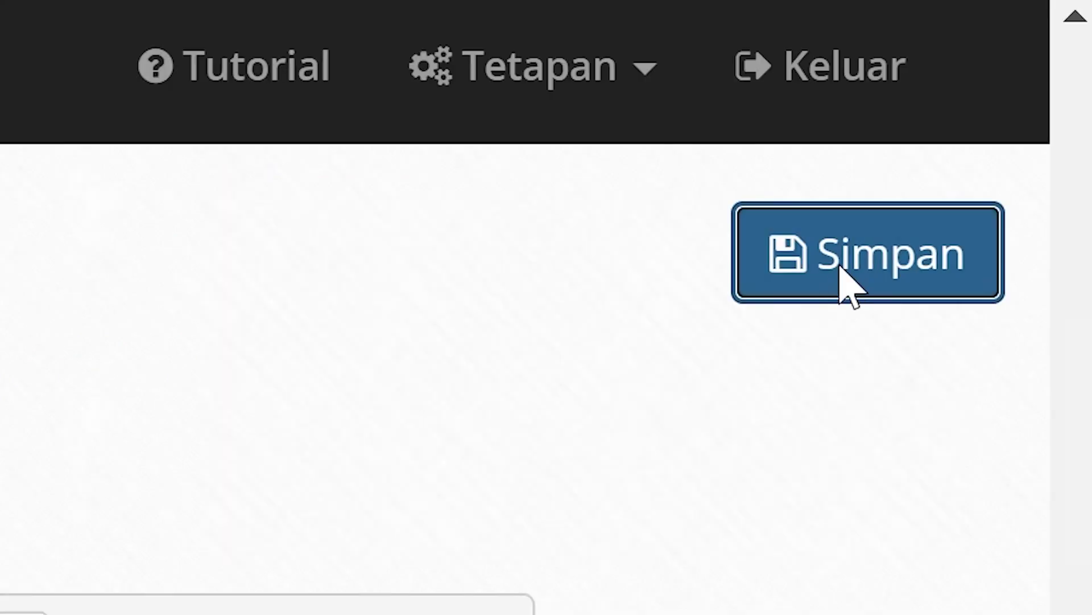
pyautogui.click(1030, 118)
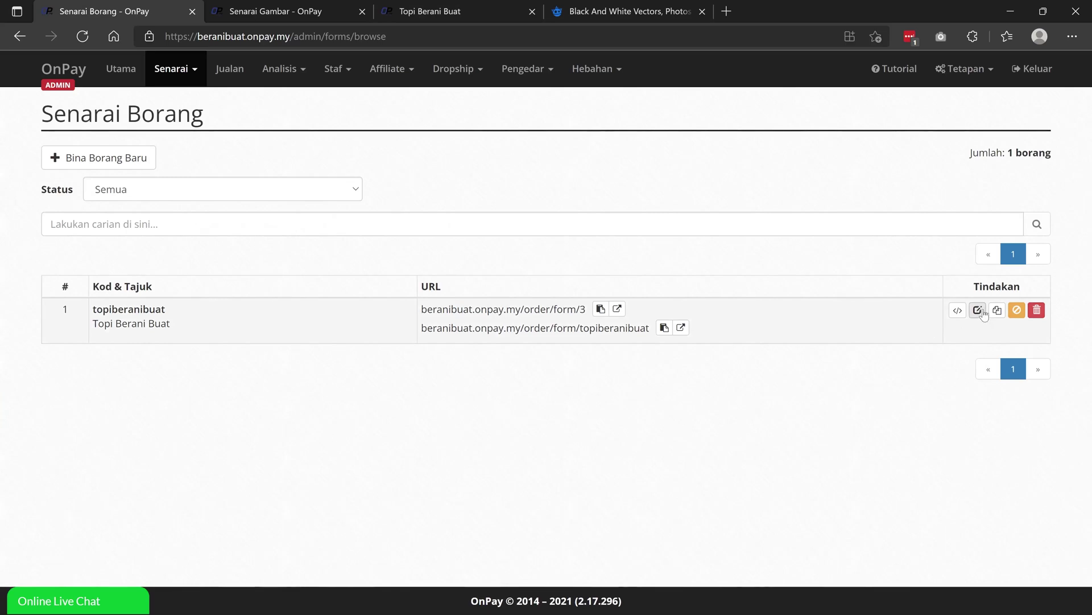
# Reopen the Topi Berani Buat form for editing and set its bold "Topi Berani Buat" heading to font size 22
pyautogui.click(981, 312)
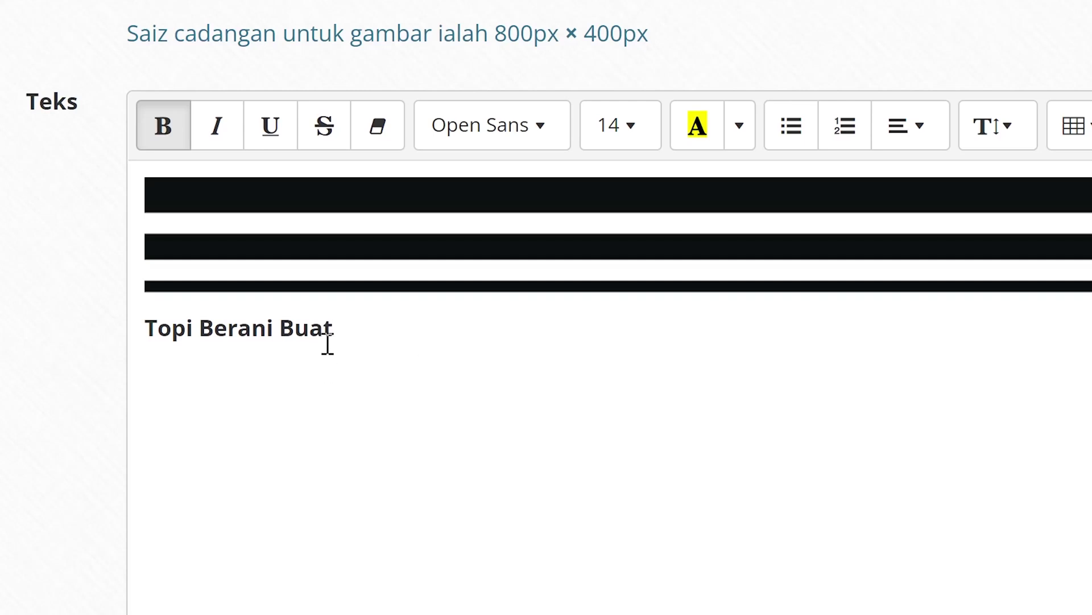
pyautogui.moveTo(331, 328); pyautogui.dragTo(146, 330)
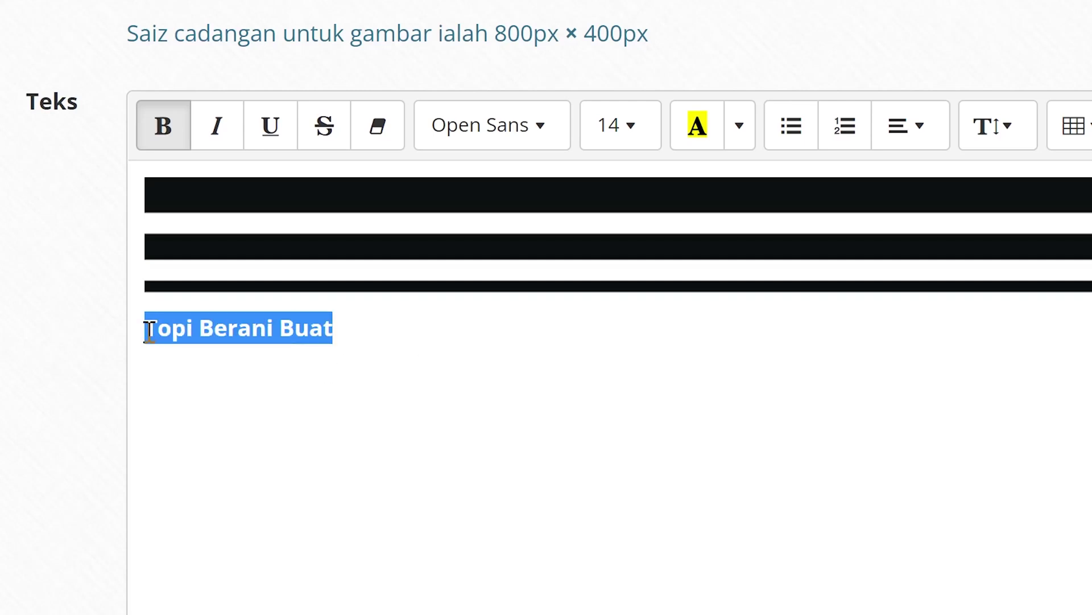
pyautogui.click(624, 144)
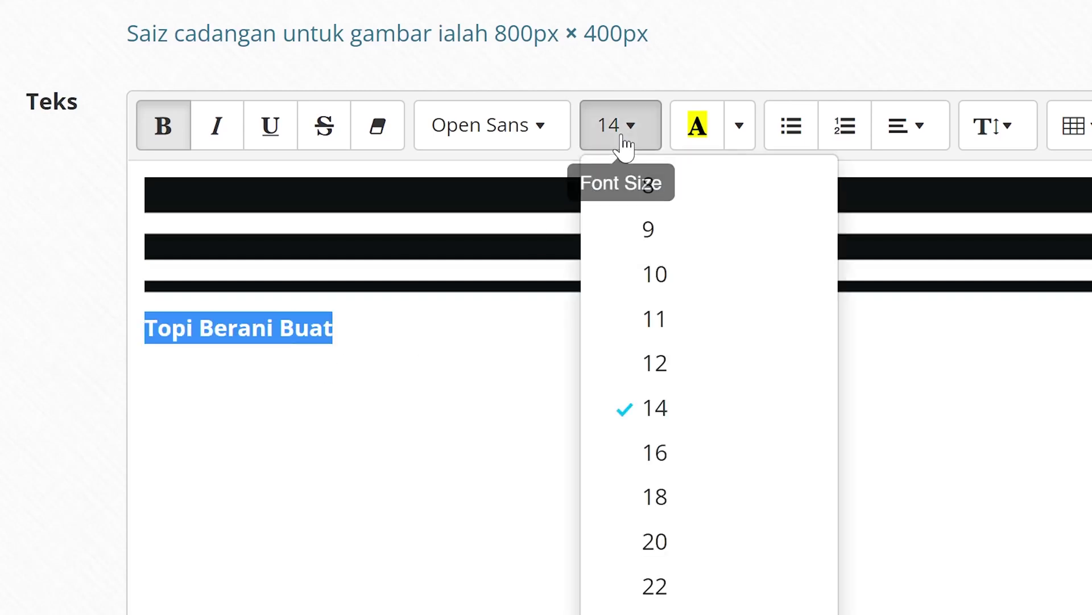
pyautogui.click(708, 574)
pyautogui.click(485, 346)
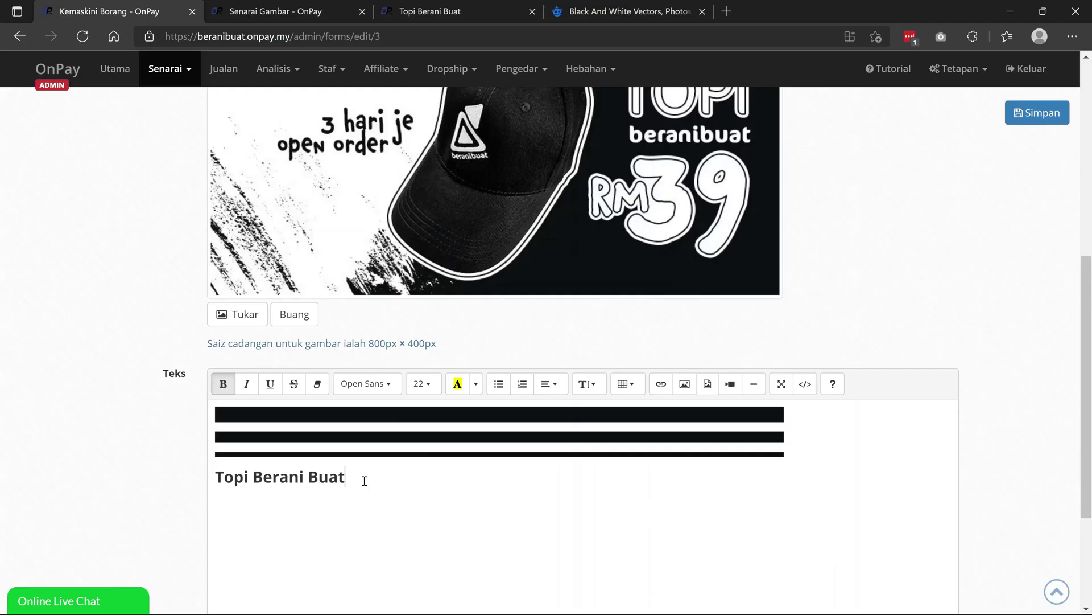
# Start a bulleted list below the heading in size 14 with the item "Sulaman logo Berani Buat"
pyautogui.click(422, 383)
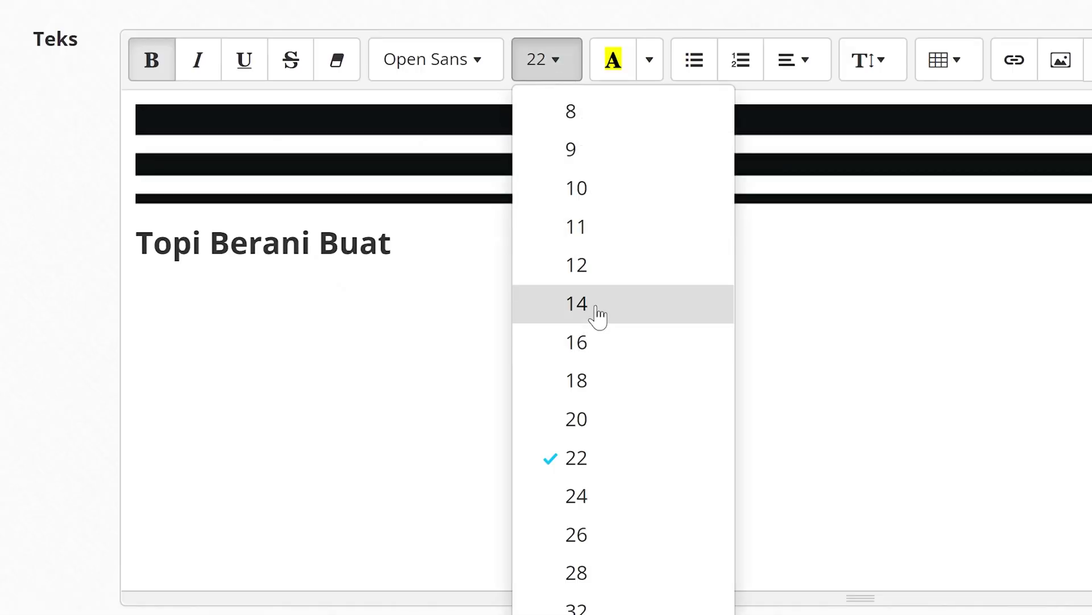
pyautogui.click(450, 507)
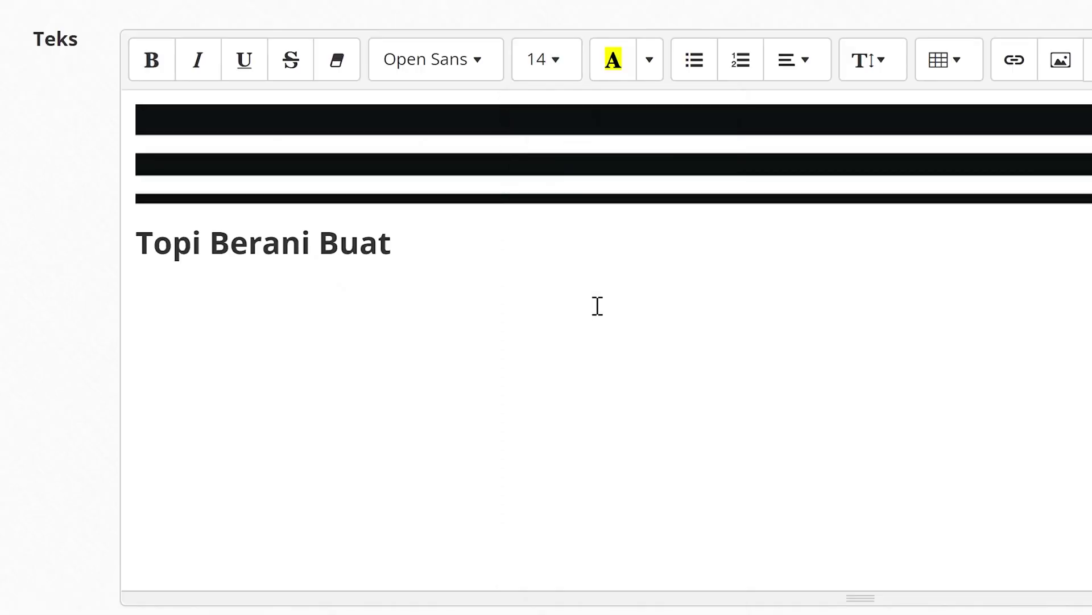
pyautogui.click(695, 63)
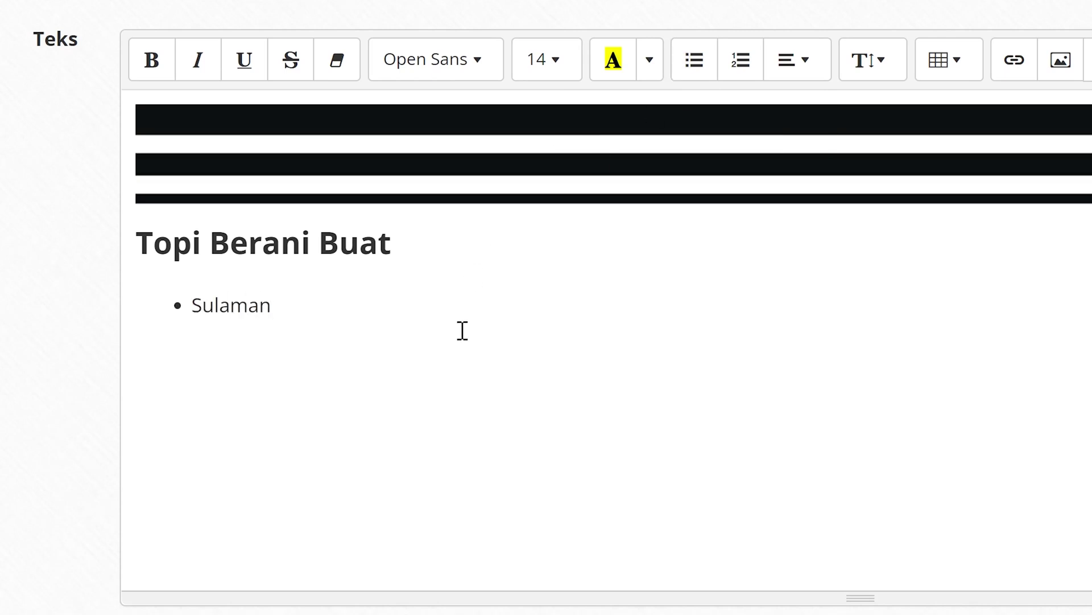
pyautogui.write('Sulaman logo Berani ')
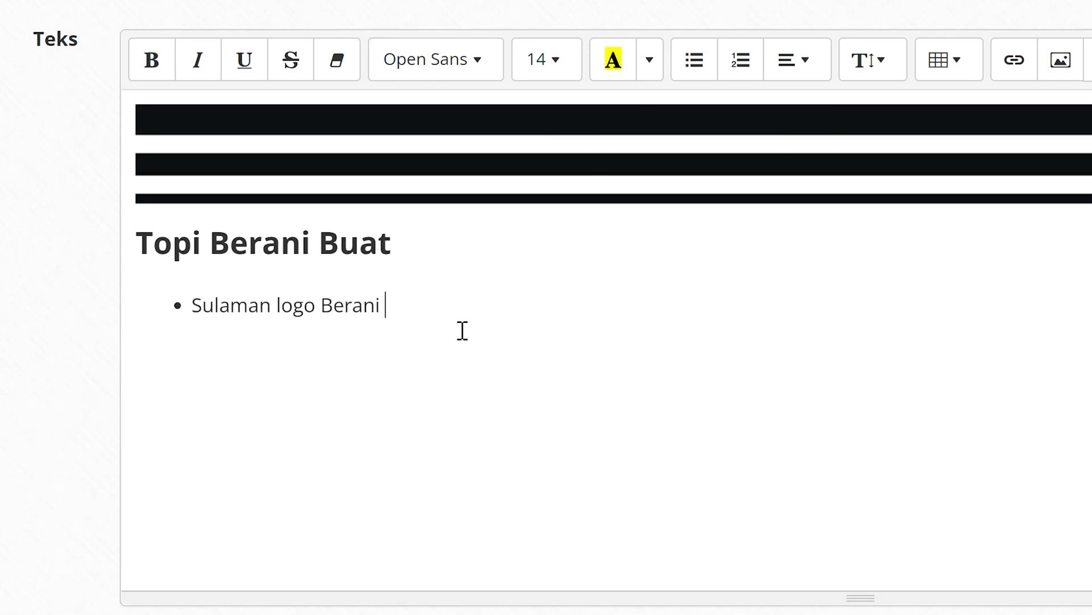
pyautogui.write('Buat')
pyautogui.press('Return')
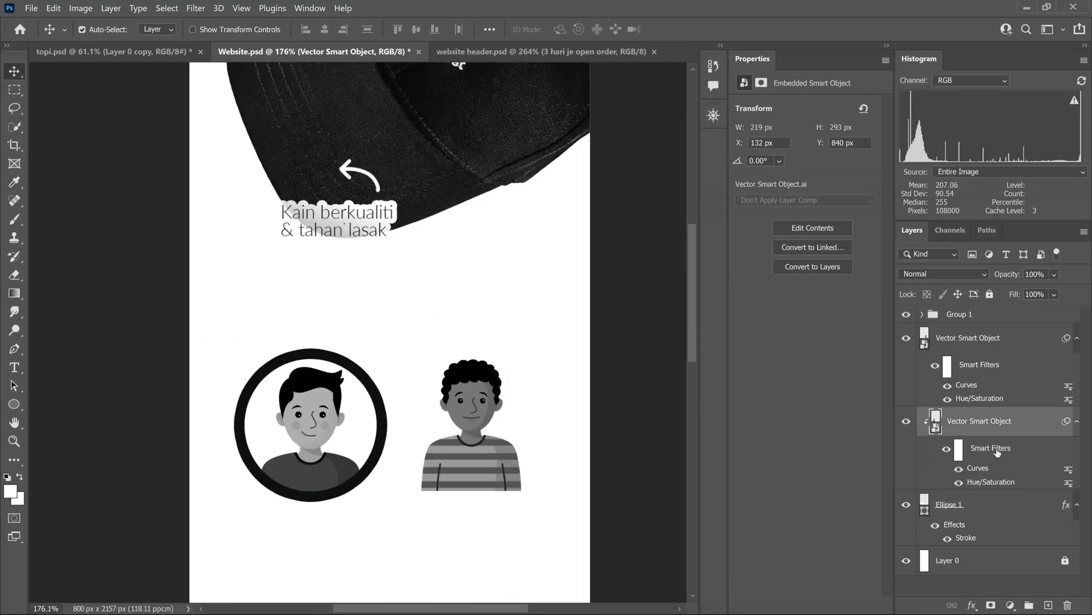
# Switch from Photoshop to OnPay's image list and upload the Website.jpg image from the Design folder
pyautogui.click(864, 359)
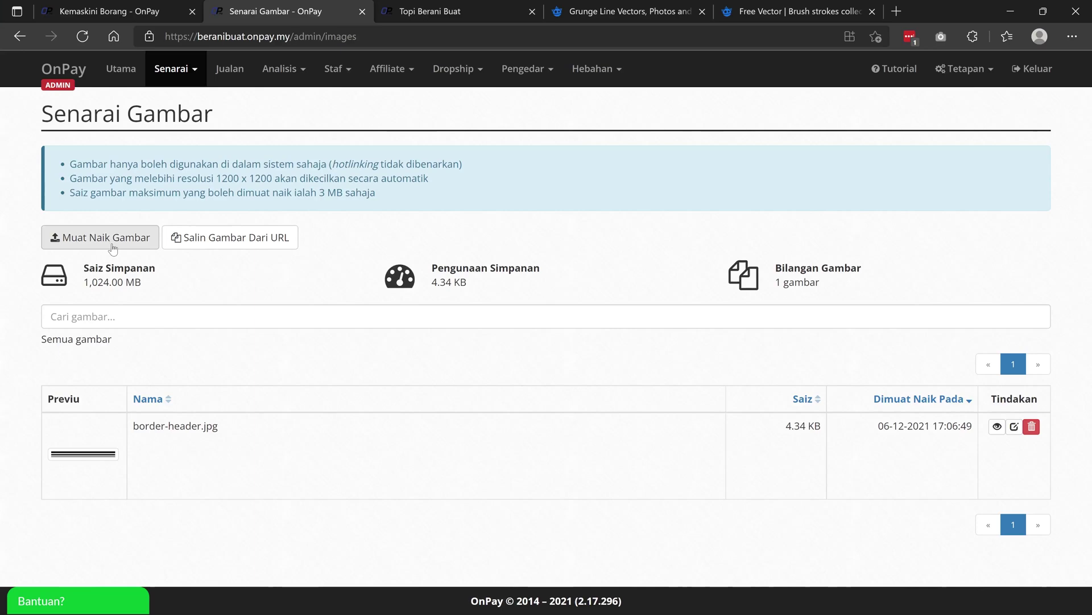
pyautogui.click(113, 247)
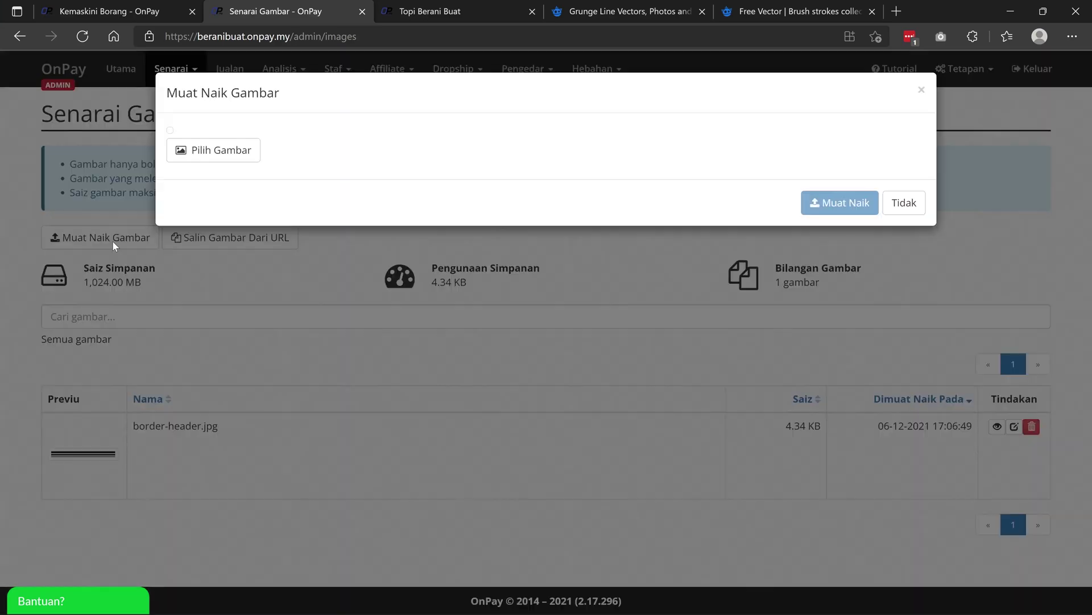
pyautogui.click(258, 158)
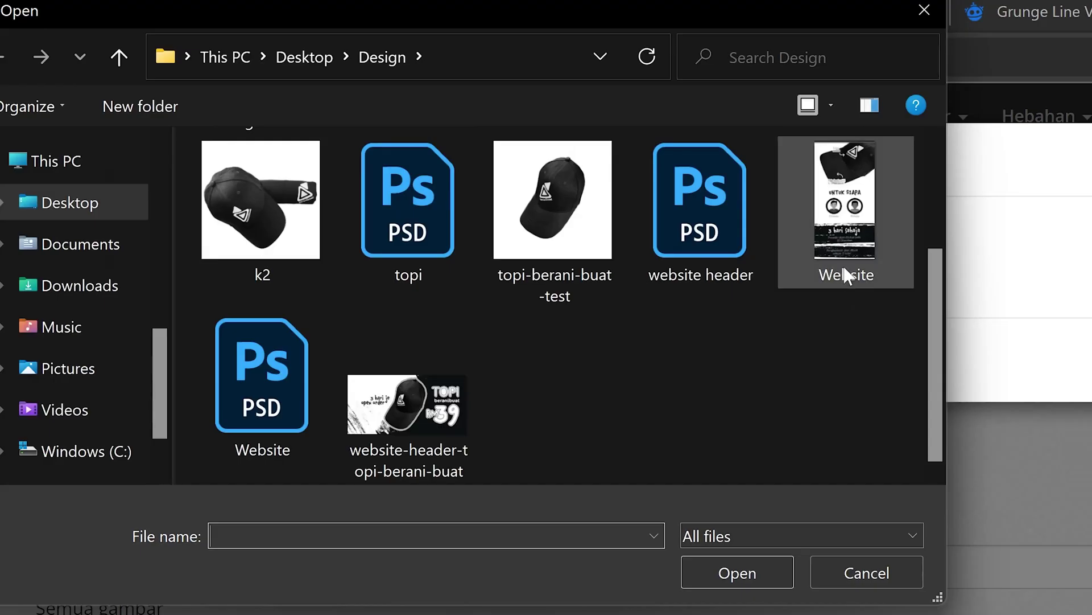
pyautogui.click(845, 265)
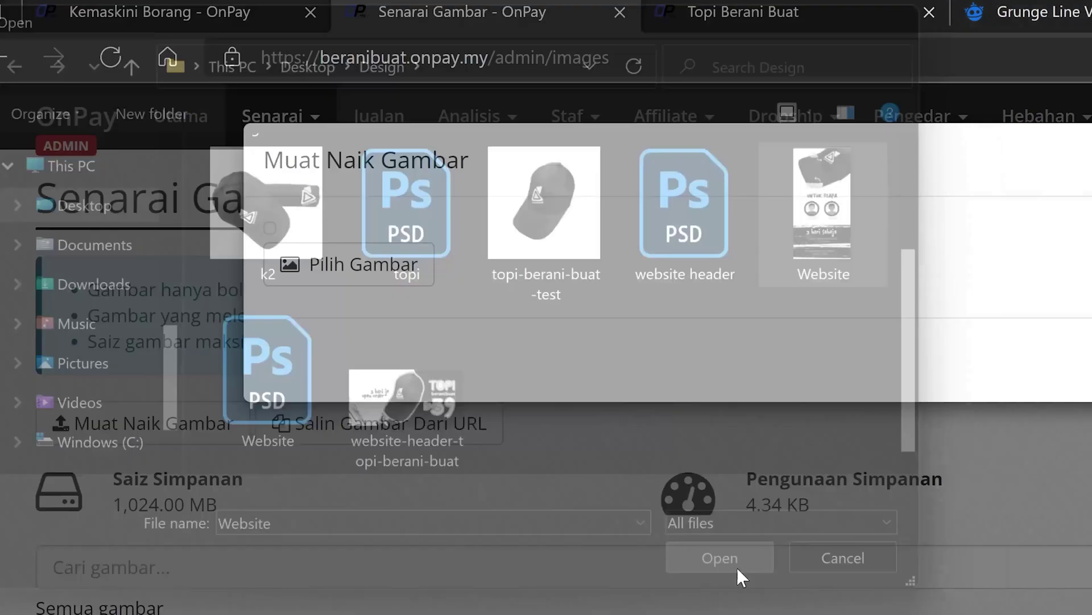
pyautogui.click(738, 571)
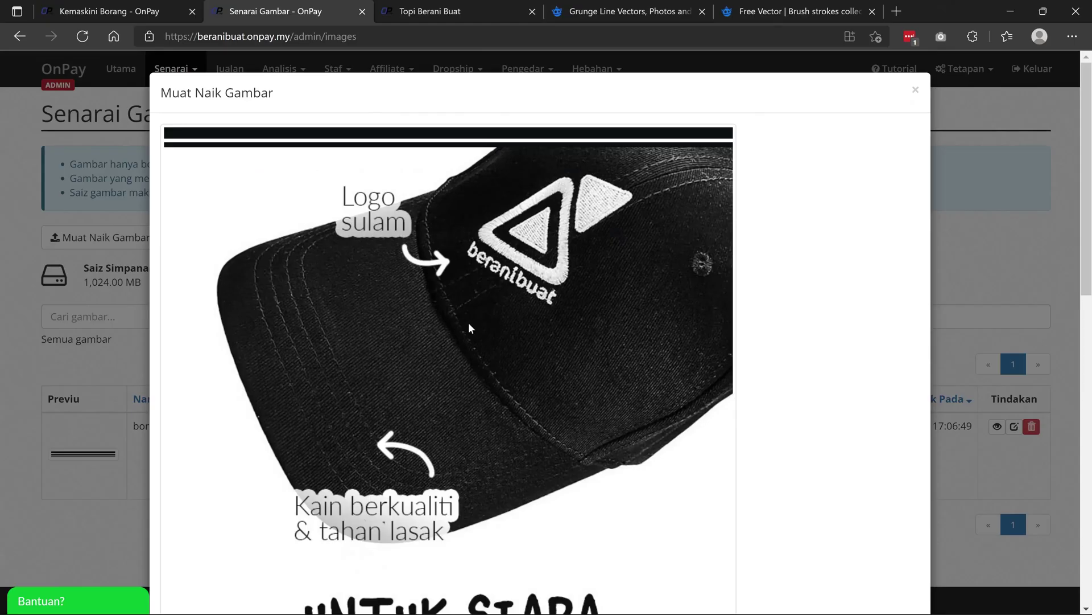
pyautogui.scroll(-15, 722, 276)
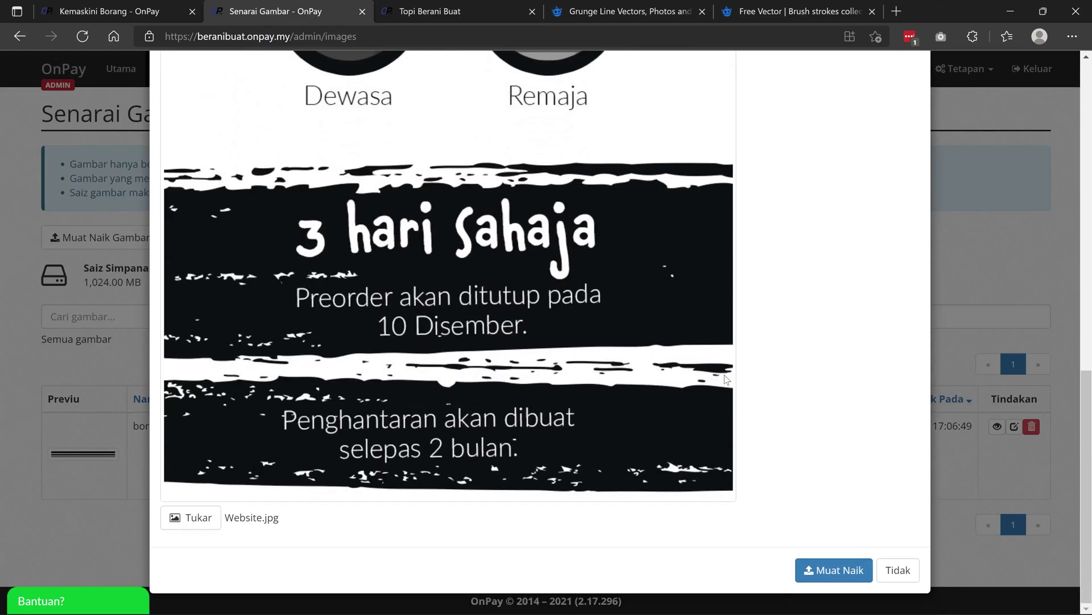
pyautogui.click(834, 570)
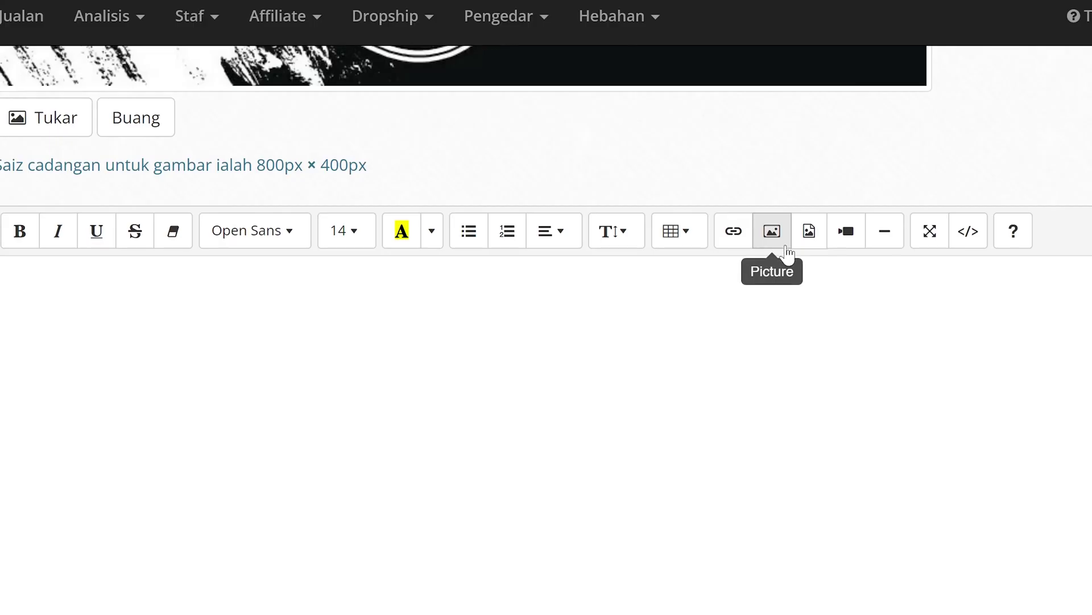
pyautogui.click(788, 246)
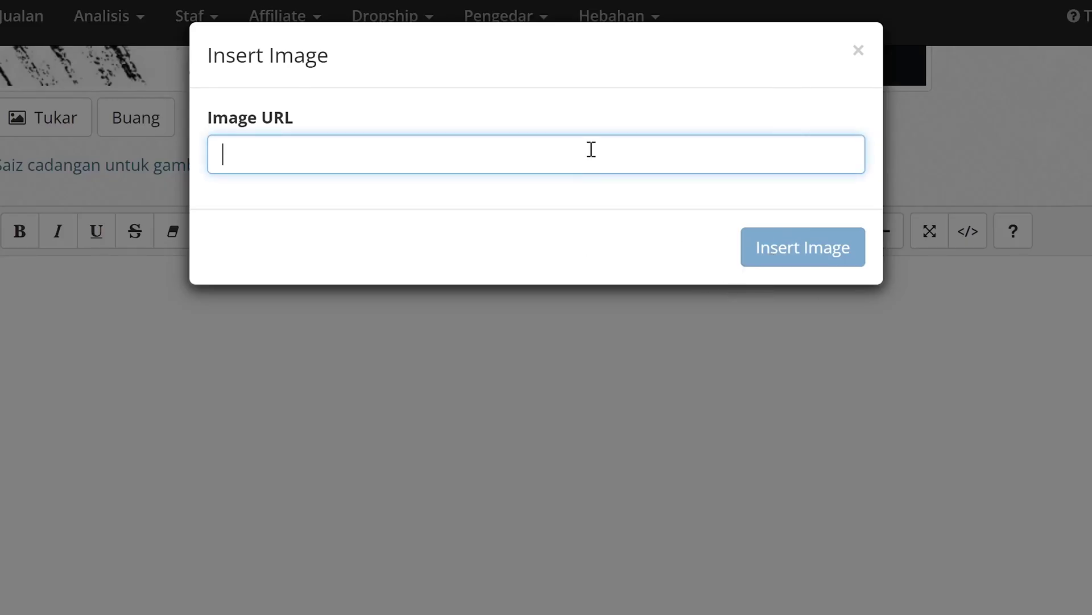
pyautogui.write('https://beranibuat.onpay.my/media/uploads/Website.jpg')
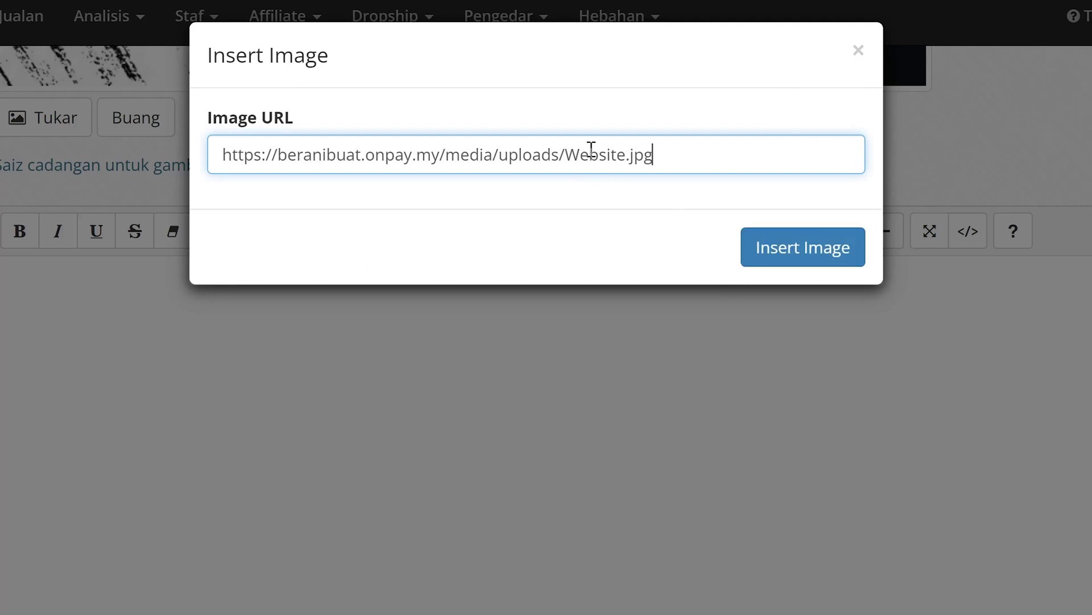
pyautogui.click(771, 259)
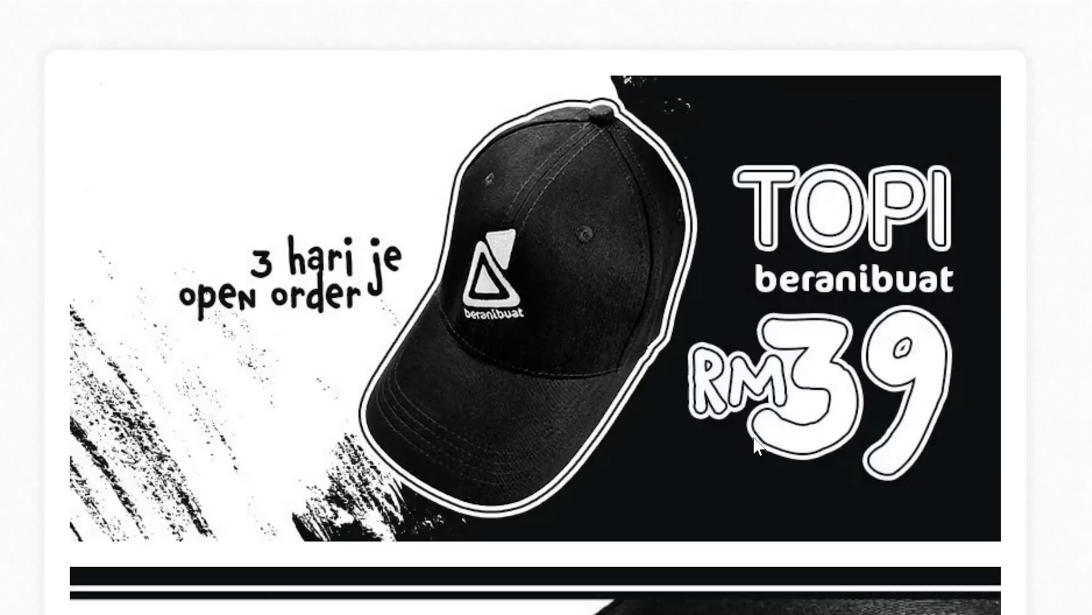
pyautogui.scroll(-15, 752, 434)
pyautogui.scroll(-15, 752, 435)
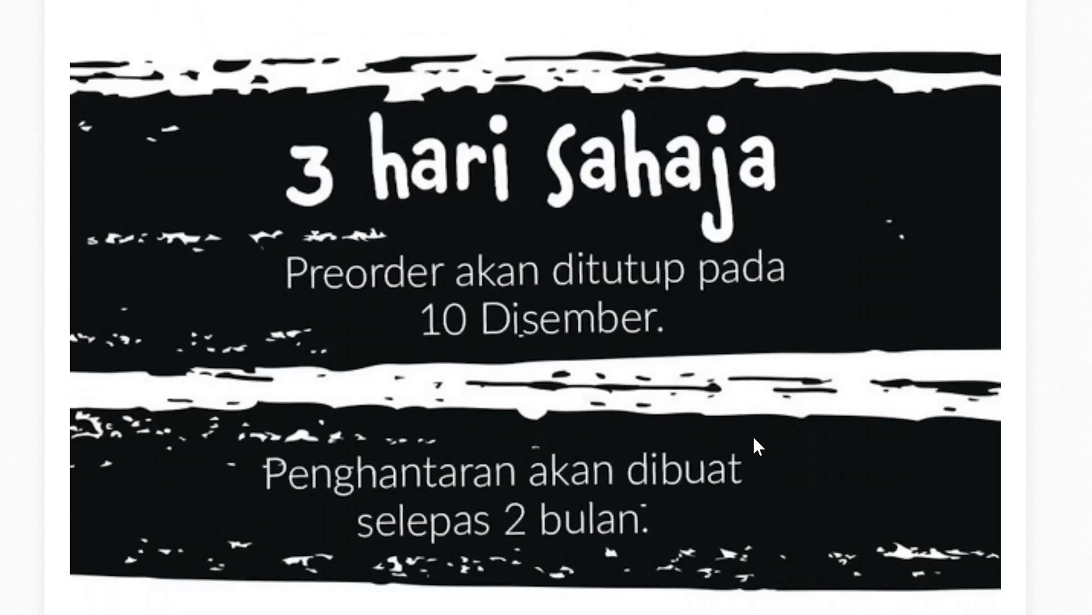
pyautogui.scroll(-15, 759, 258)
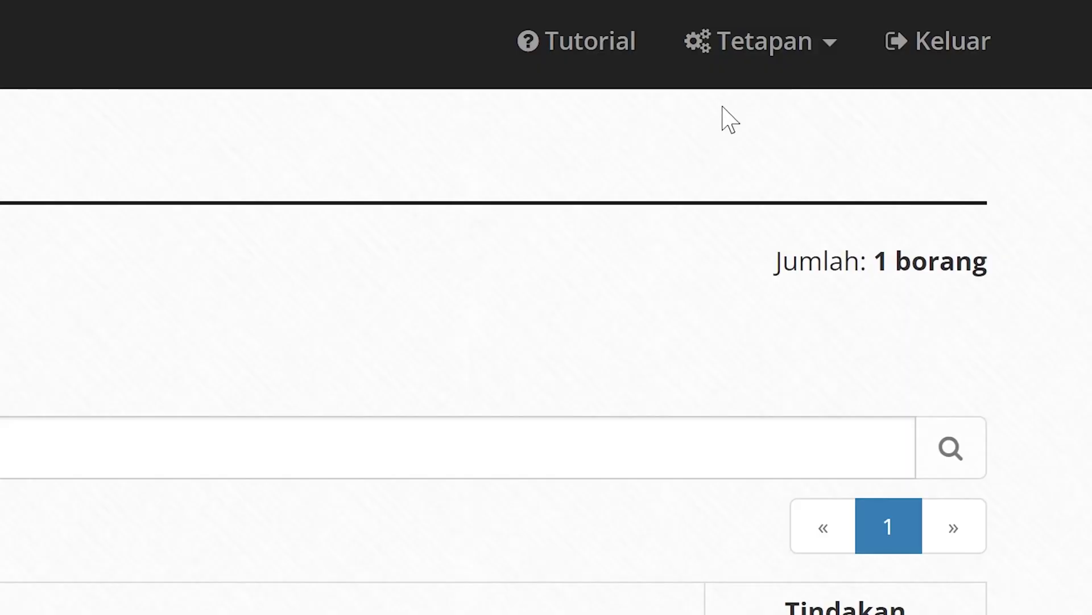
# Open the Kaedah Pembayaran Lain settings, look at the PayPal option, and activate the Billplz function
pyautogui.click(782, 51)
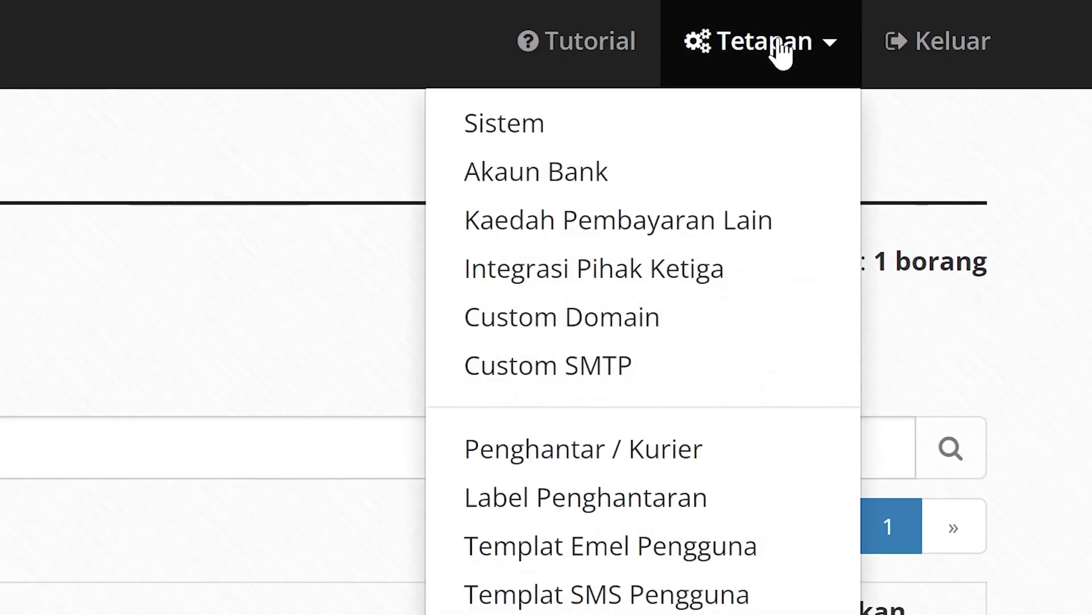
pyautogui.click(653, 230)
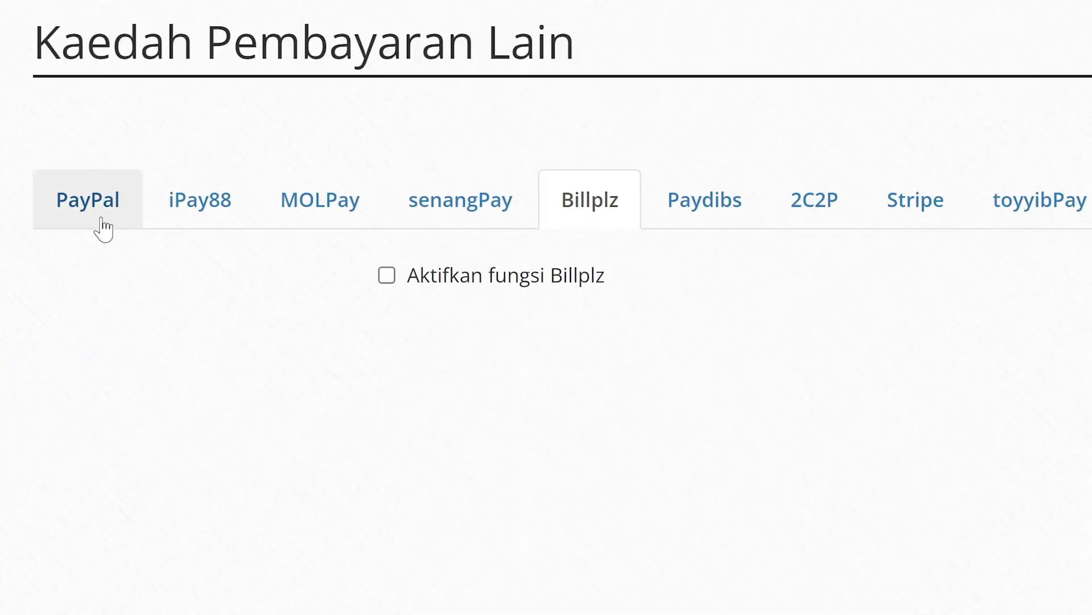
pyautogui.click(100, 227)
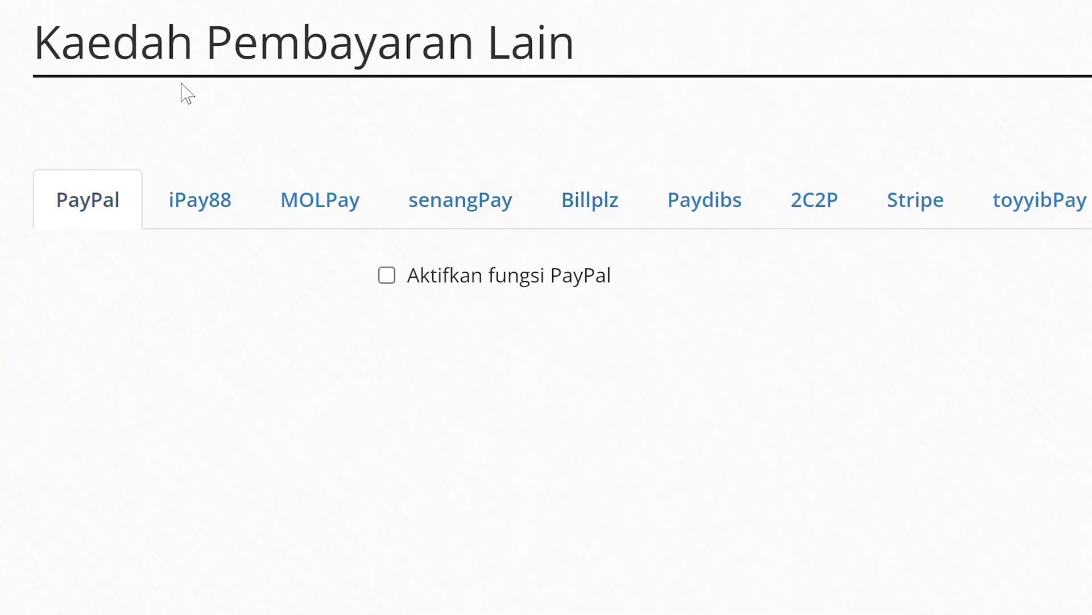
pyautogui.click(613, 213)
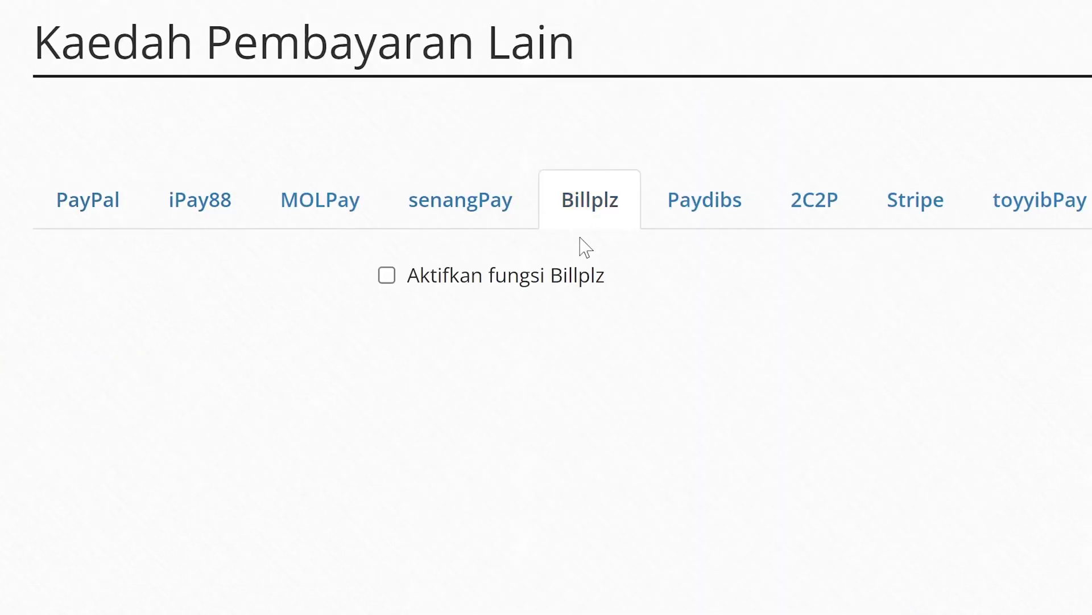
pyautogui.click(462, 291)
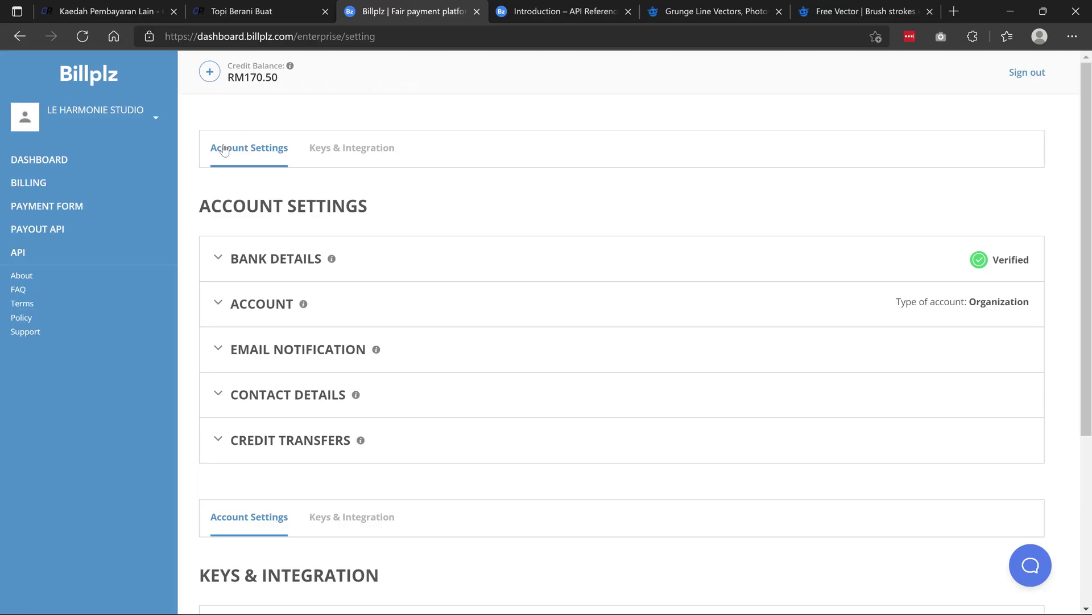
# Copy the secret key from Billplz's Keys & Integration settings and paste it into OnPay's Kunci Rahsia API field
pyautogui.scroll(-5, 322, 448)
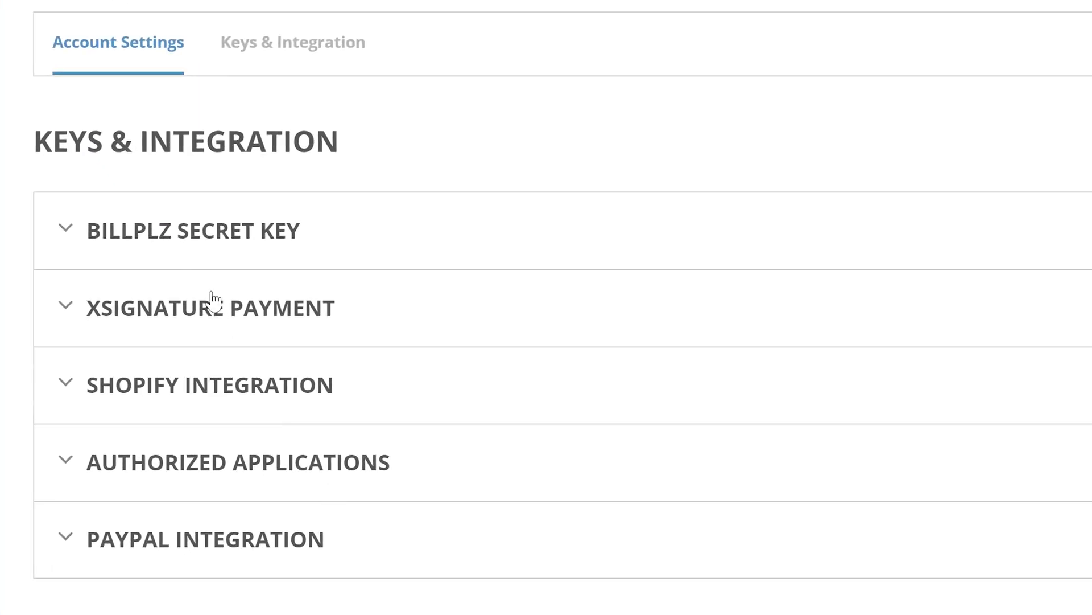
pyautogui.click(185, 252)
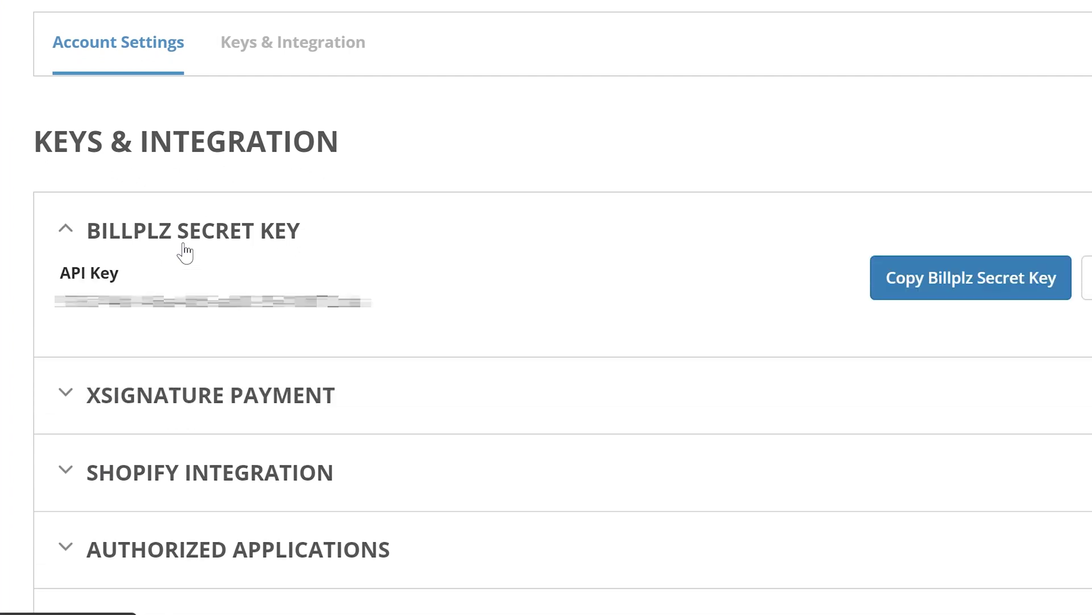
pyautogui.click(916, 282)
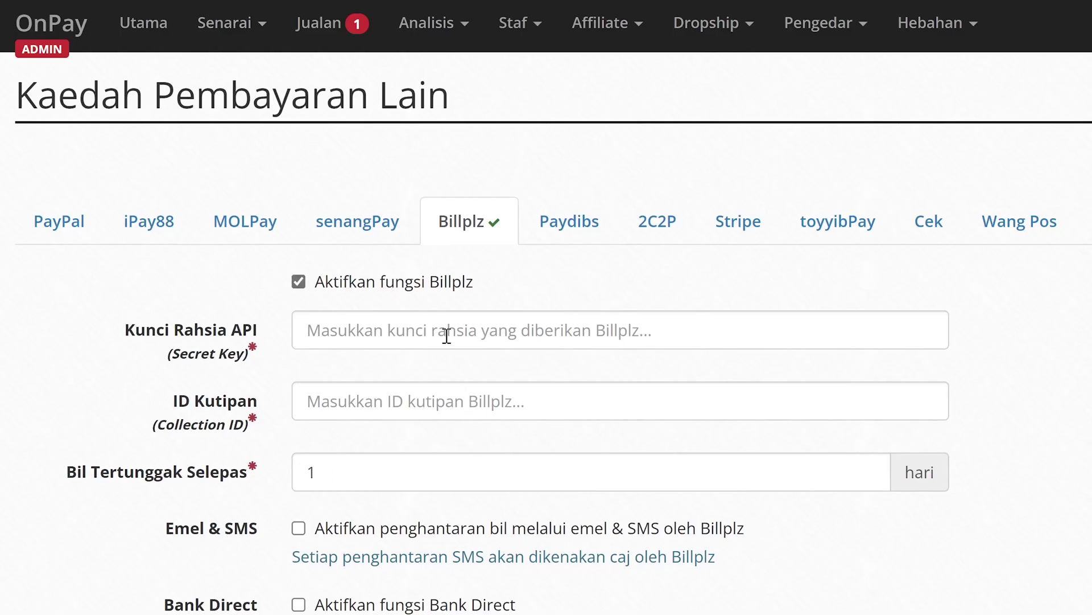
pyautogui.click(447, 335)
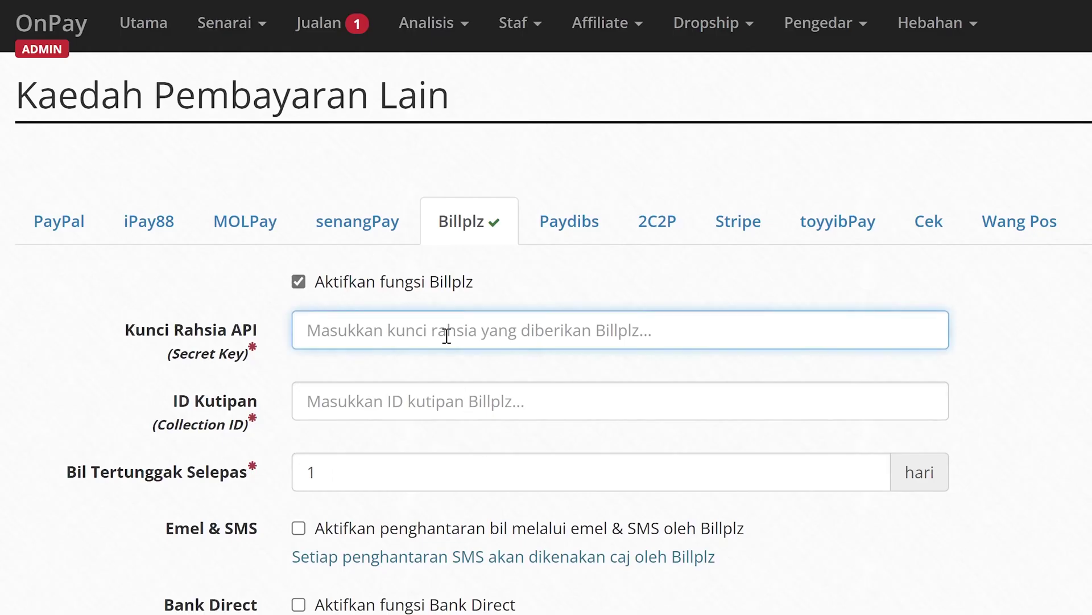
pyautogui.hotkey('ctrl', 'v')
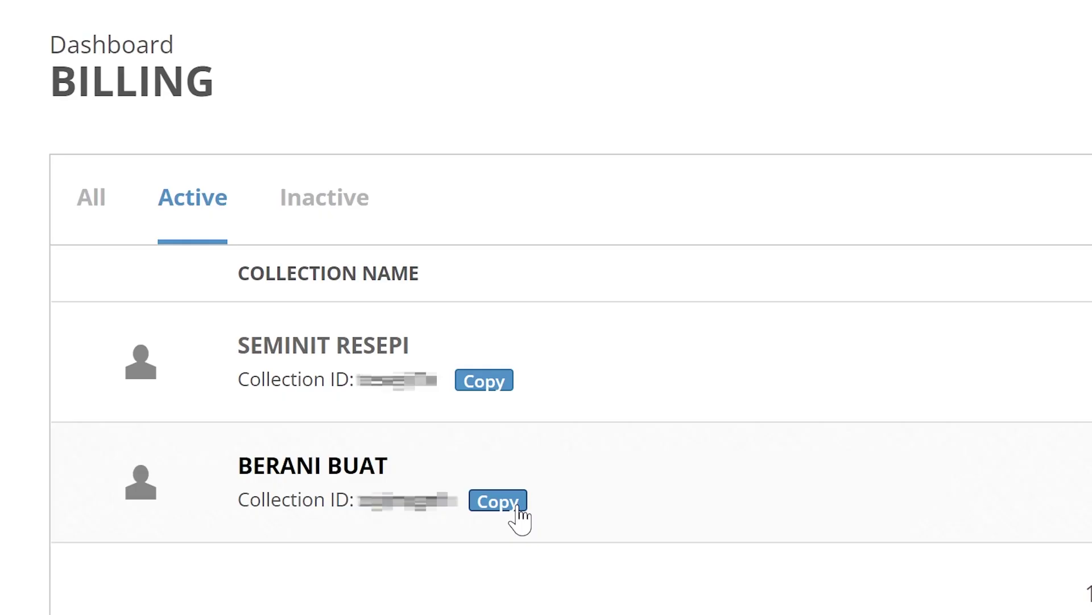
# Copy the collection ID of the BERANI BUAT collection from Billplz's billing list
pyautogui.click(518, 505)
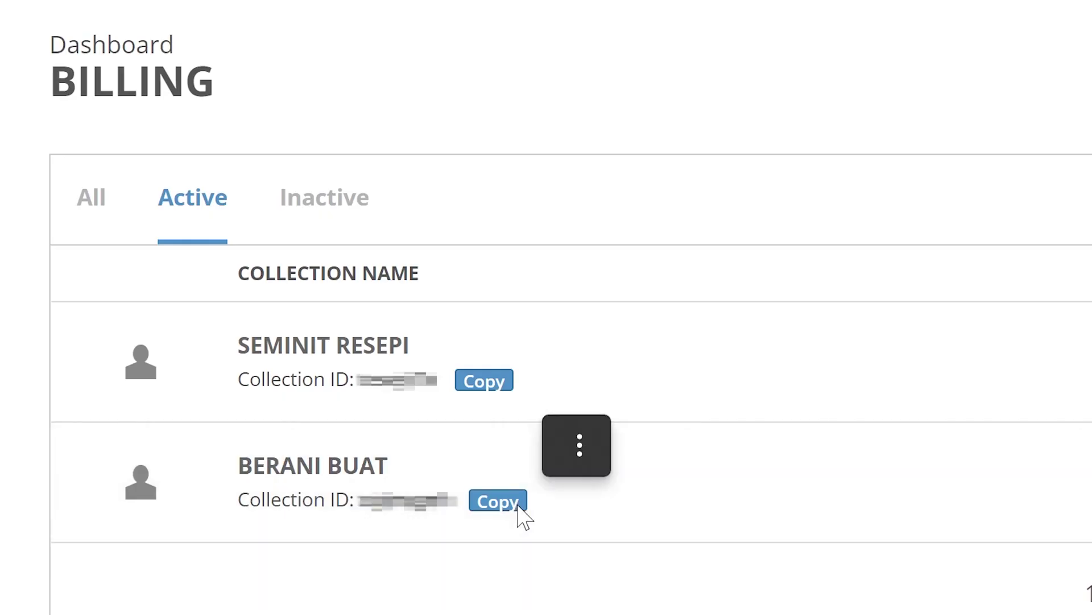
pyautogui.click(489, 506)
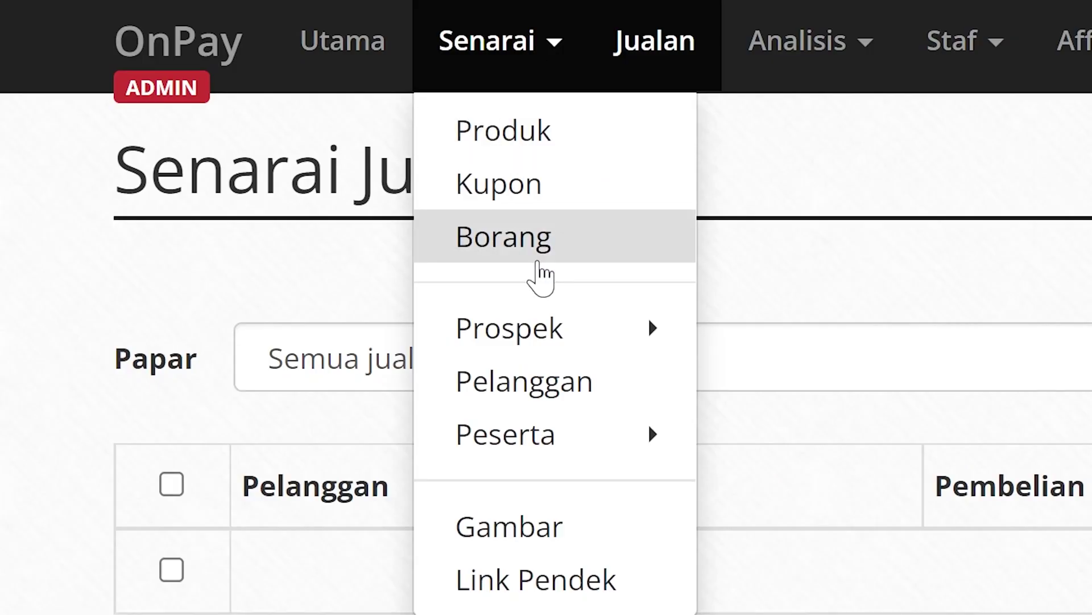
# Open the topiberanibuat form in OnPay for editing, enable Billplz under Kaedah Pembayaran Lain and save the form
pyautogui.click(519, 253)
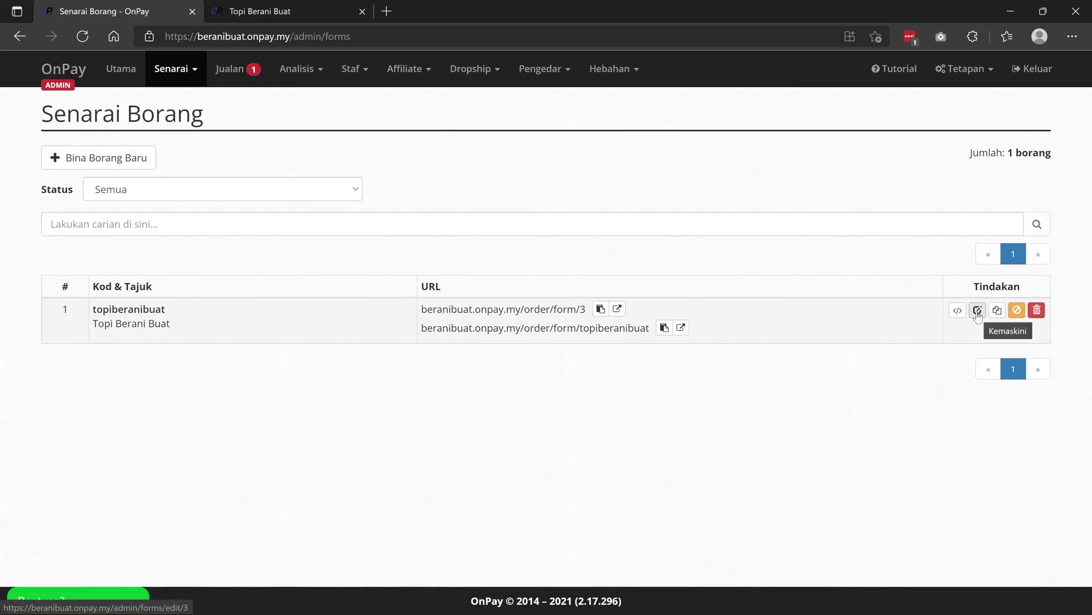
pyautogui.click(977, 310)
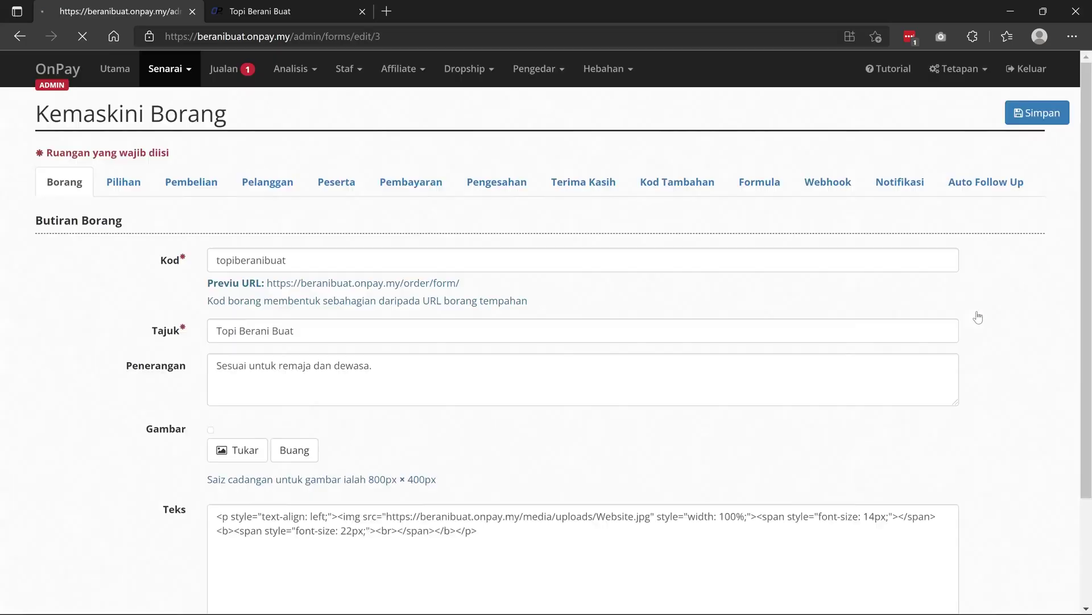
pyautogui.click(373, 191)
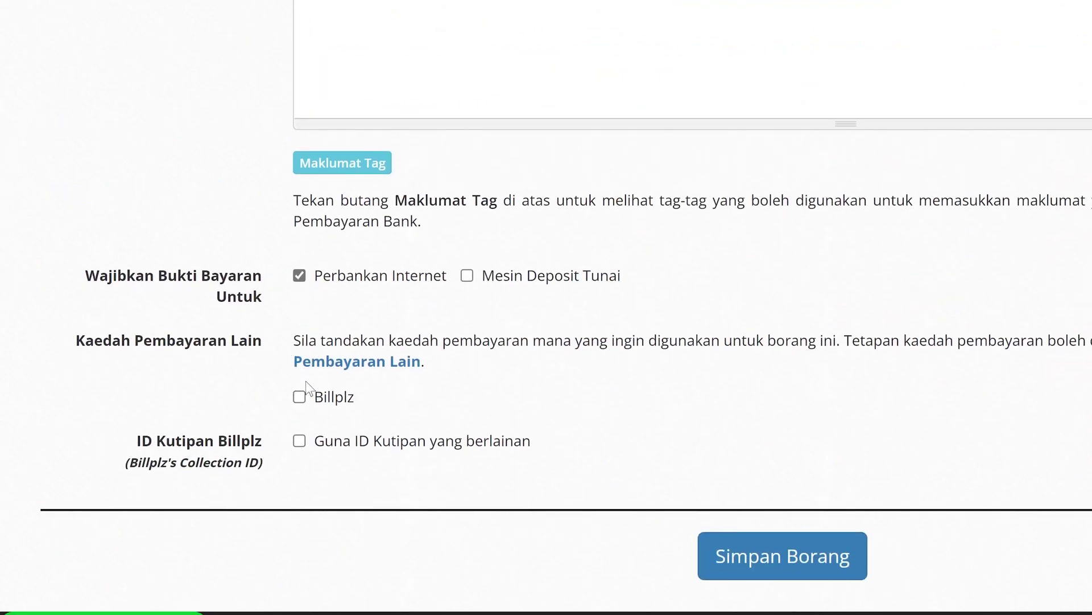
pyautogui.click(301, 396)
pyautogui.click(752, 561)
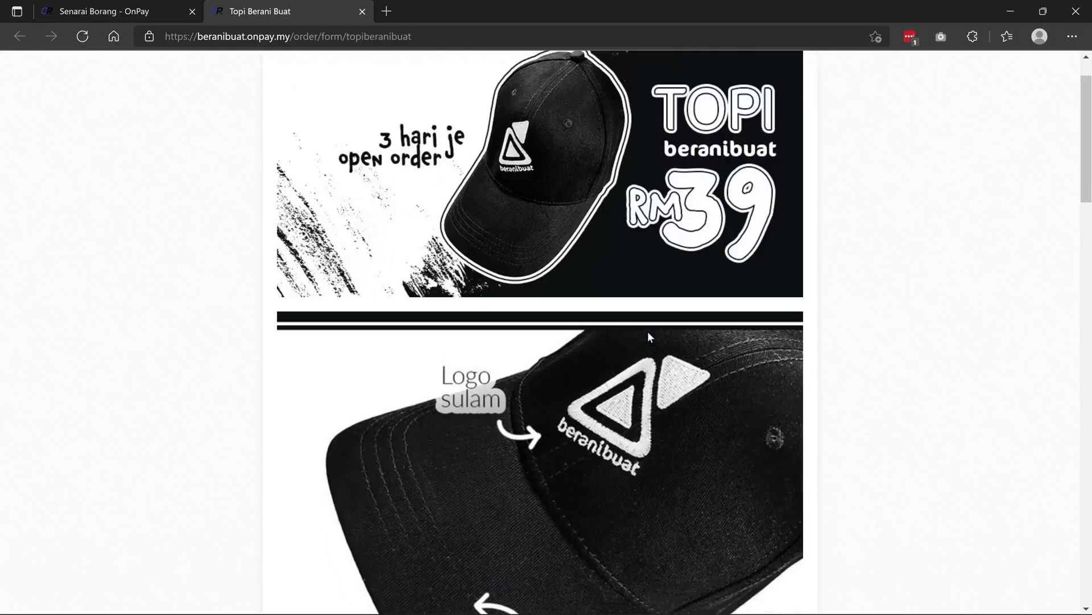
# On the public order form, check the quantity options, keep the quantity at 1 and choose Semenanjung Malaysia delivery
pyautogui.scroll(-5, 649, 327)
pyautogui.scroll(-15, 649, 329)
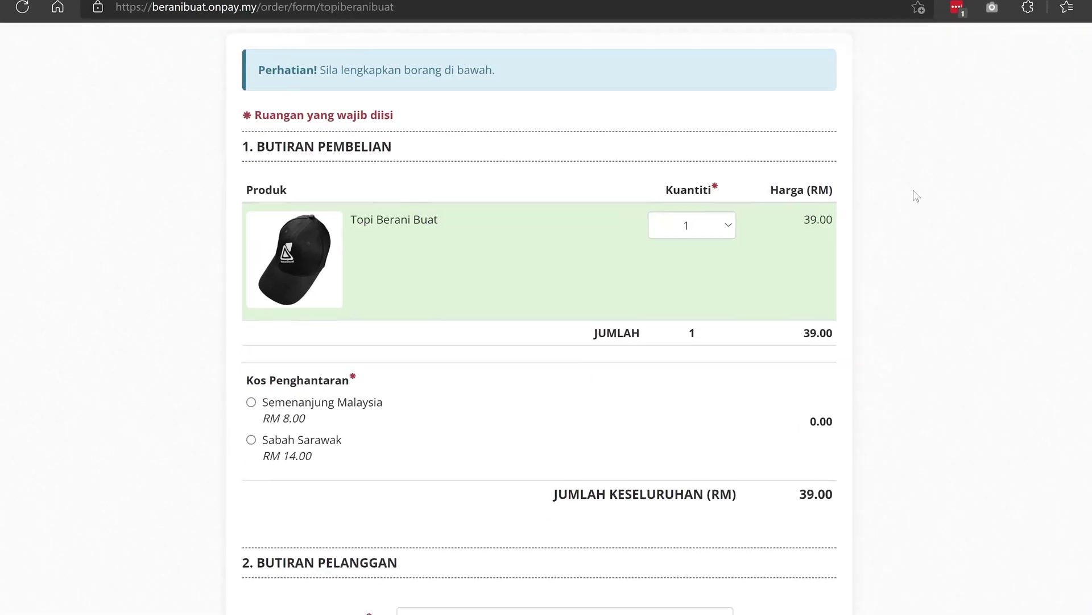
pyautogui.click(714, 233)
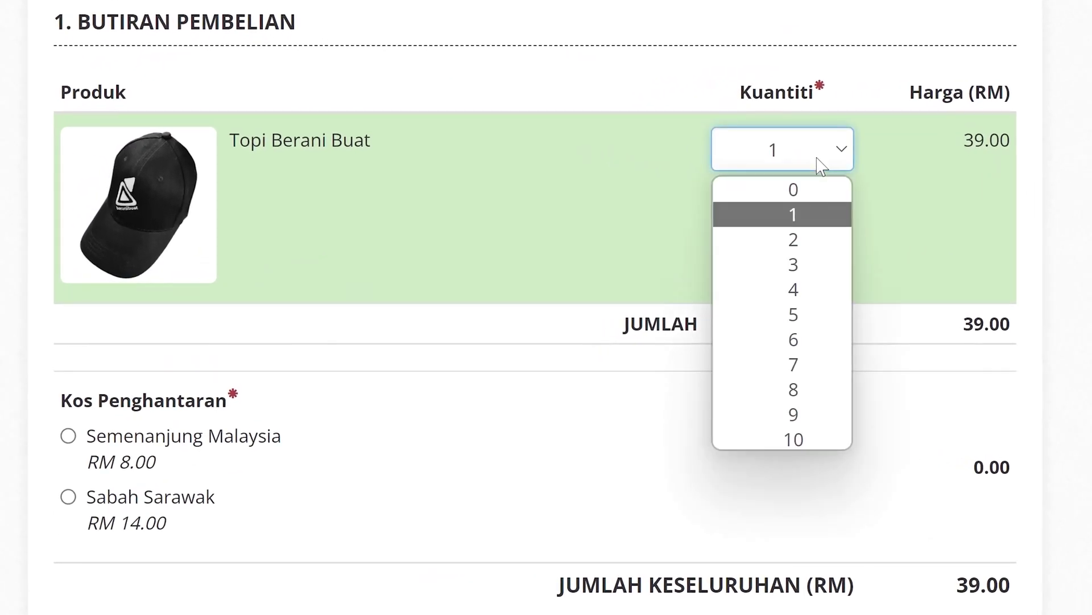
pyautogui.click(821, 167)
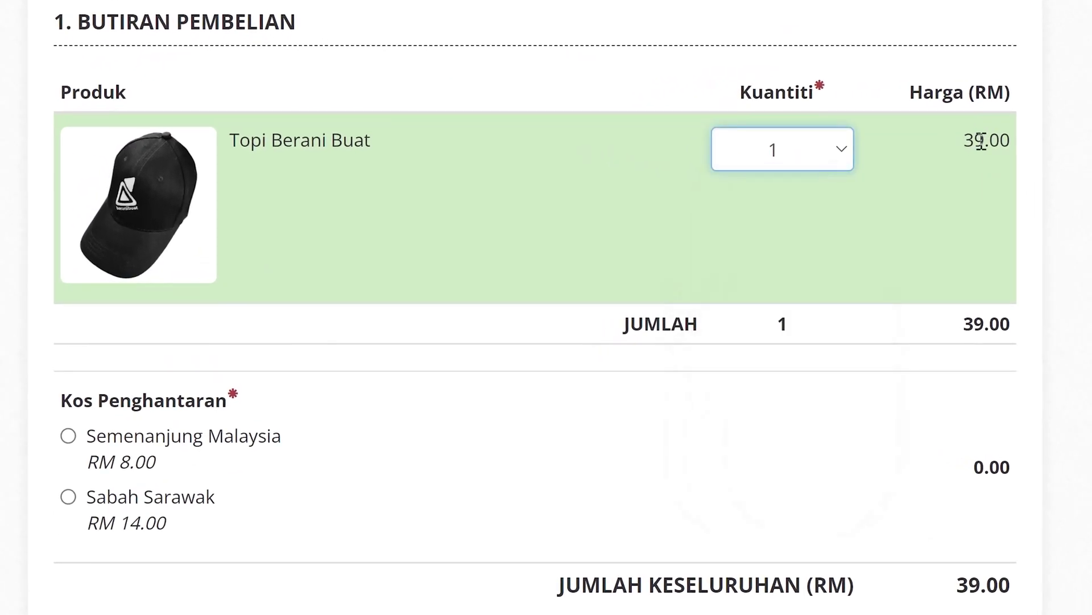
pyautogui.scroll(-5, 176, 132)
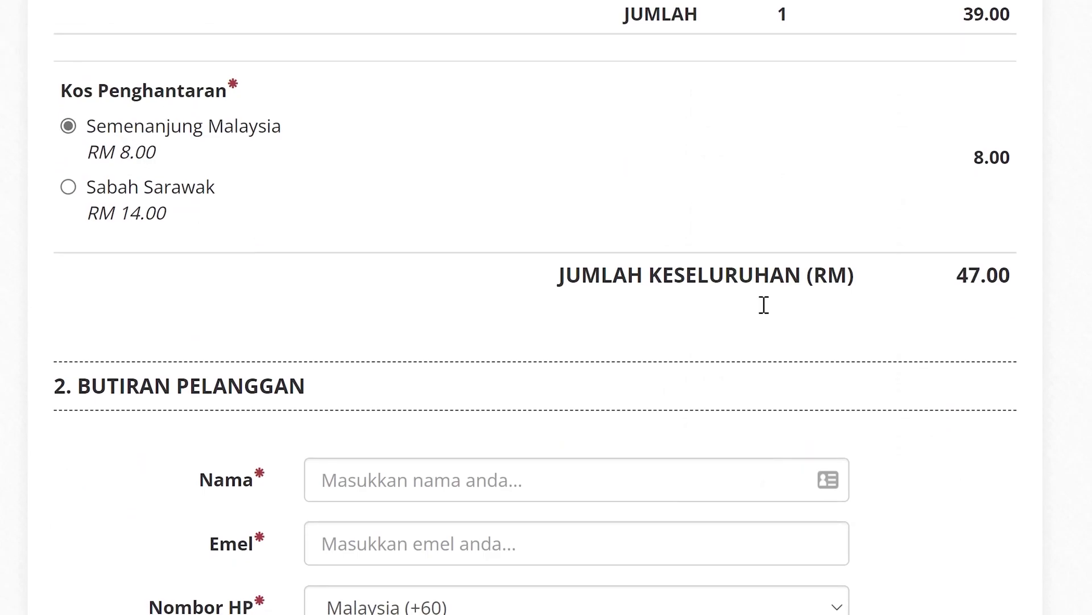
# Fill in the customer's details from the saved autofill entry, continue the order and view its invoice
pyautogui.scroll(-1, 764, 305)
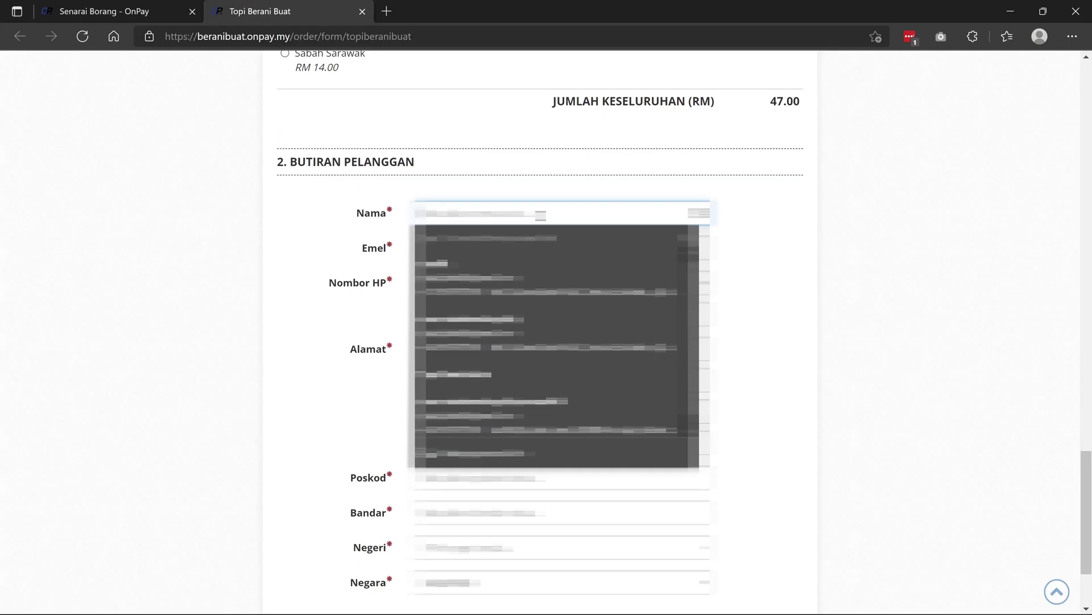
pyautogui.click(547, 335)
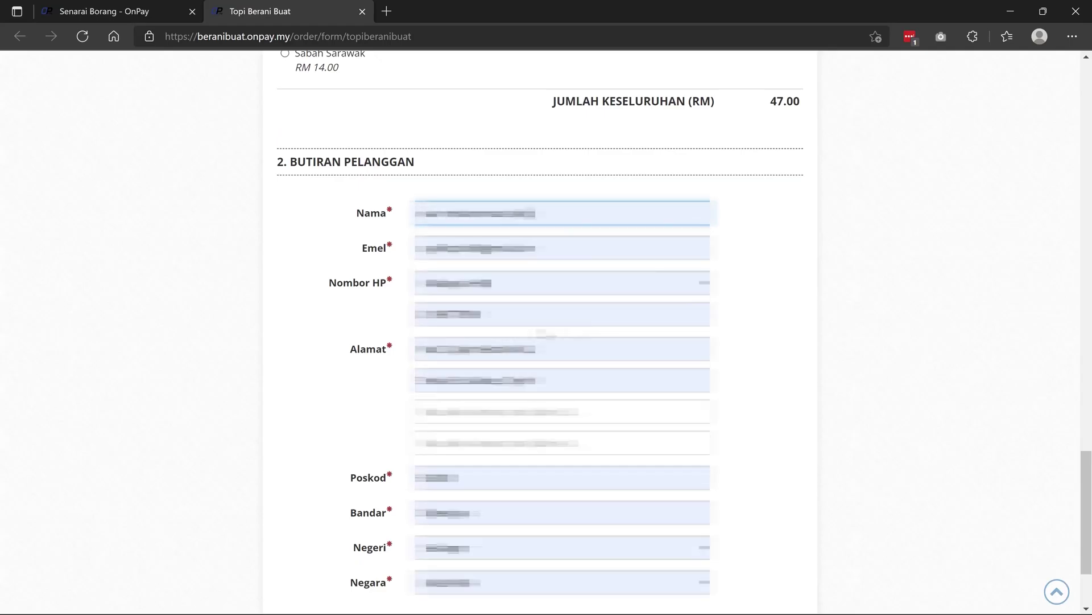
pyautogui.scroll(-2, 833, 350)
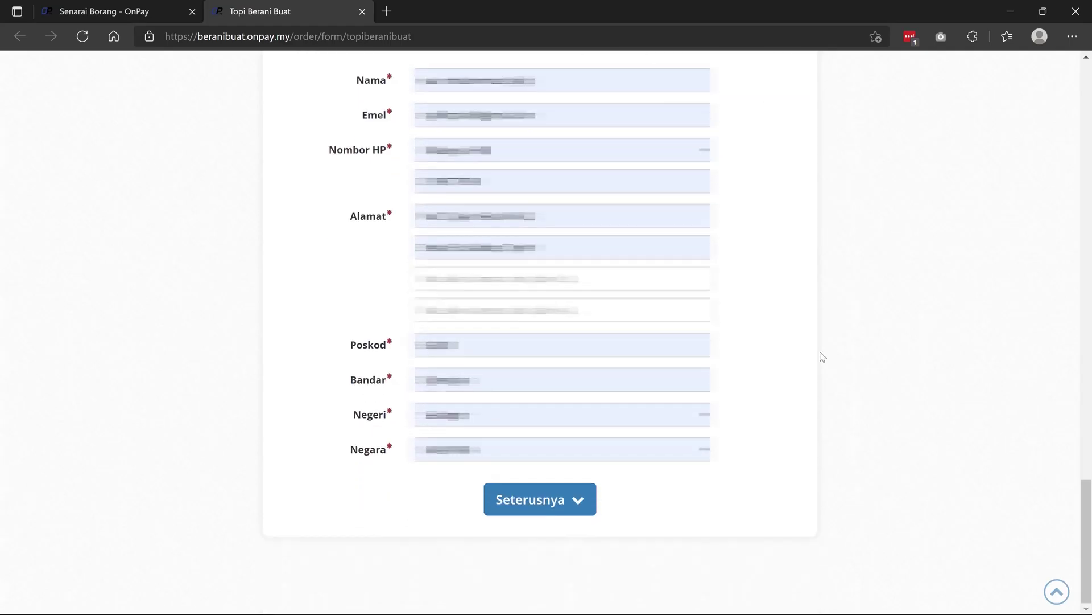
pyautogui.click(578, 503)
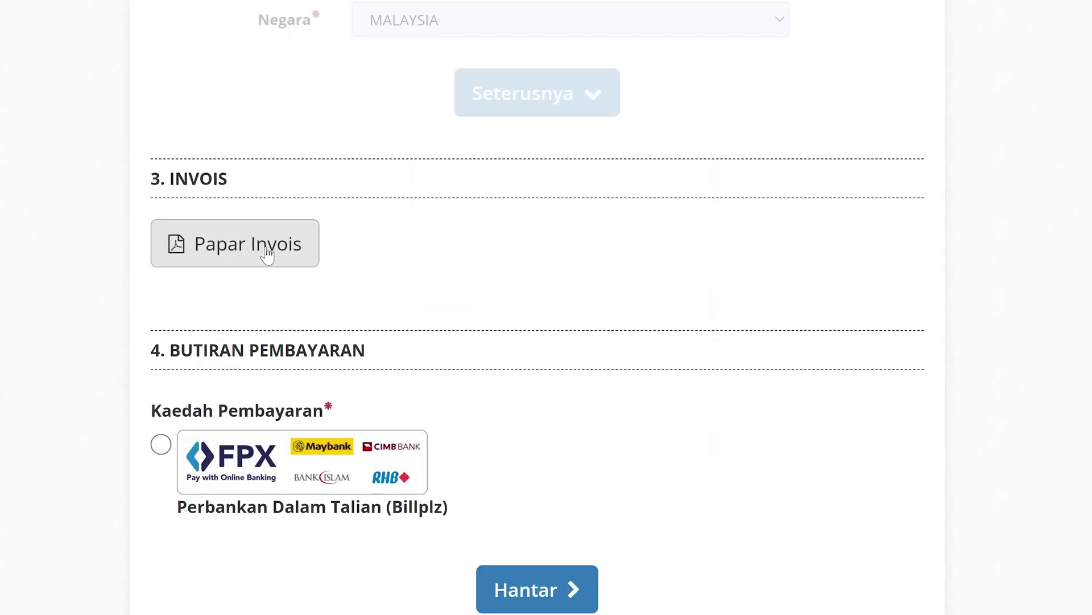
pyautogui.click(267, 253)
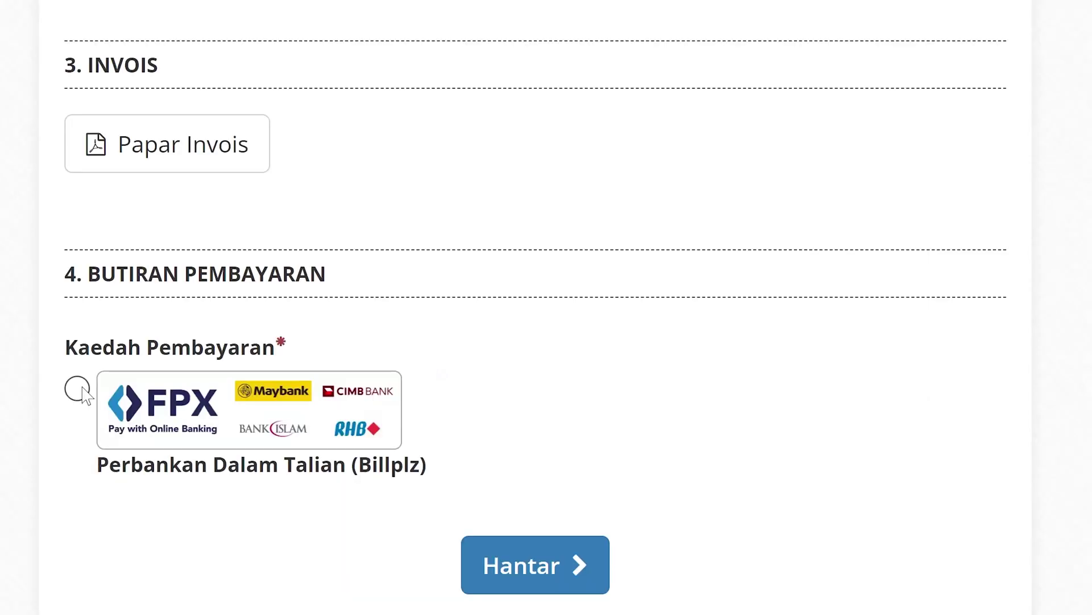
# Pay for the order through Perbankan Dalam Talian (Billplz) with Maybank2u as the bank, returning to FPX after the bank session
pyautogui.click(82, 388)
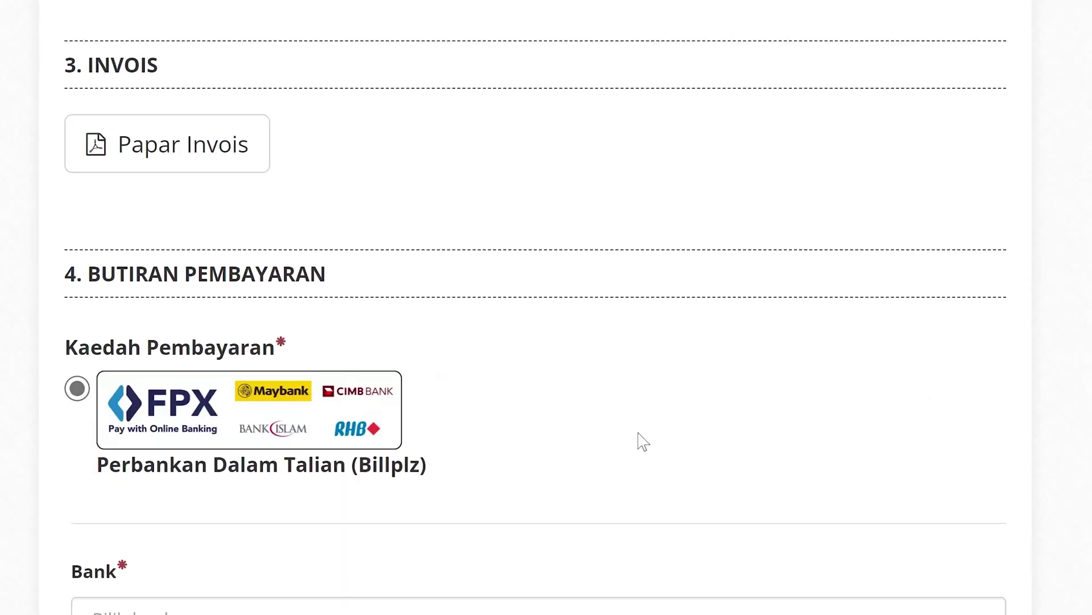
pyautogui.scroll(-3, 643, 441)
pyautogui.click(398, 481)
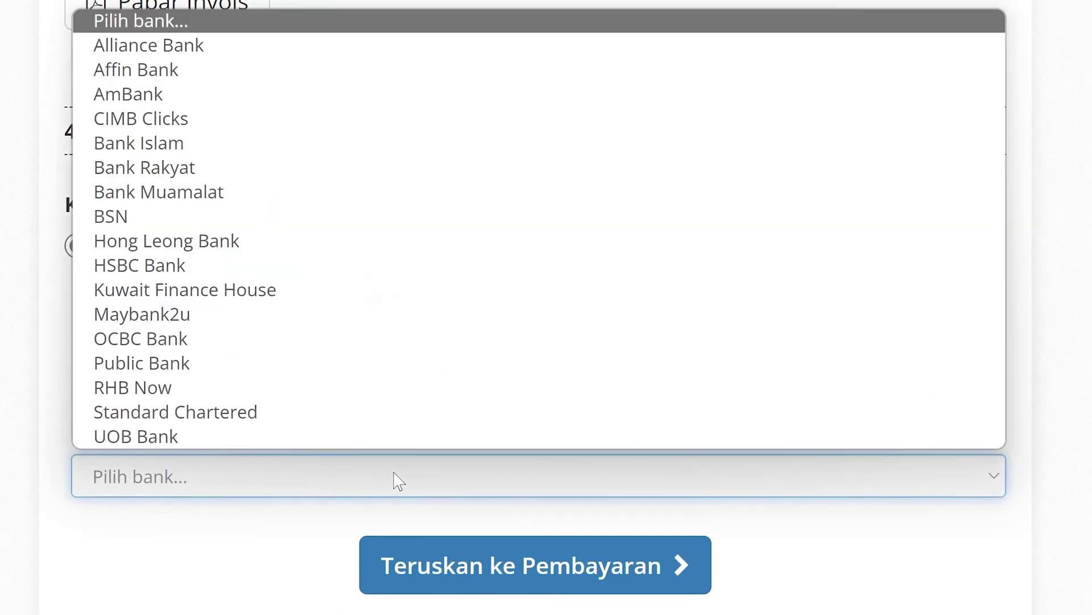
pyautogui.click(319, 316)
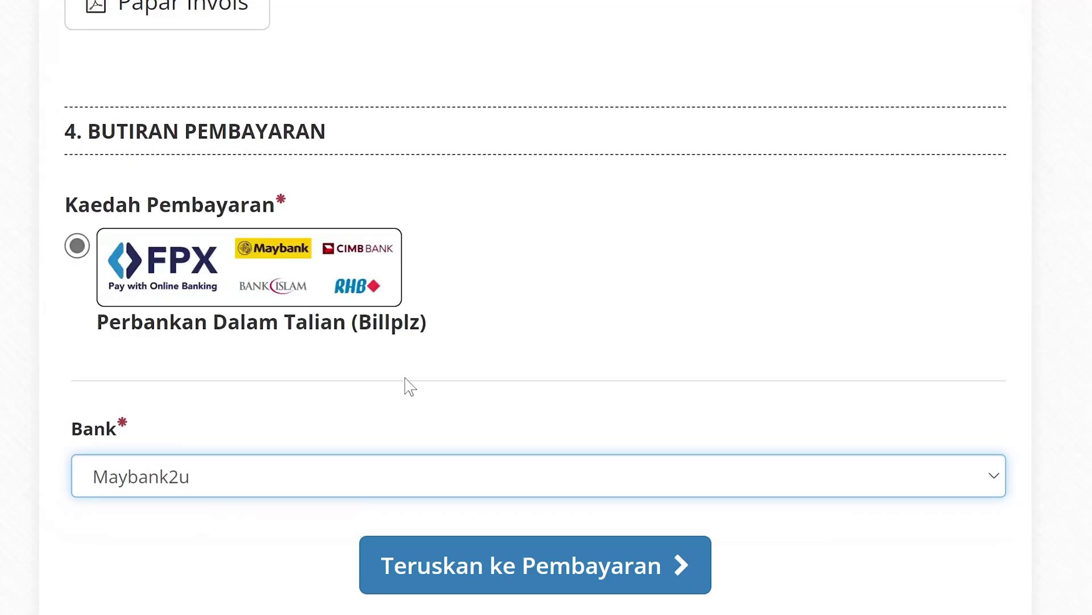
pyautogui.click(532, 563)
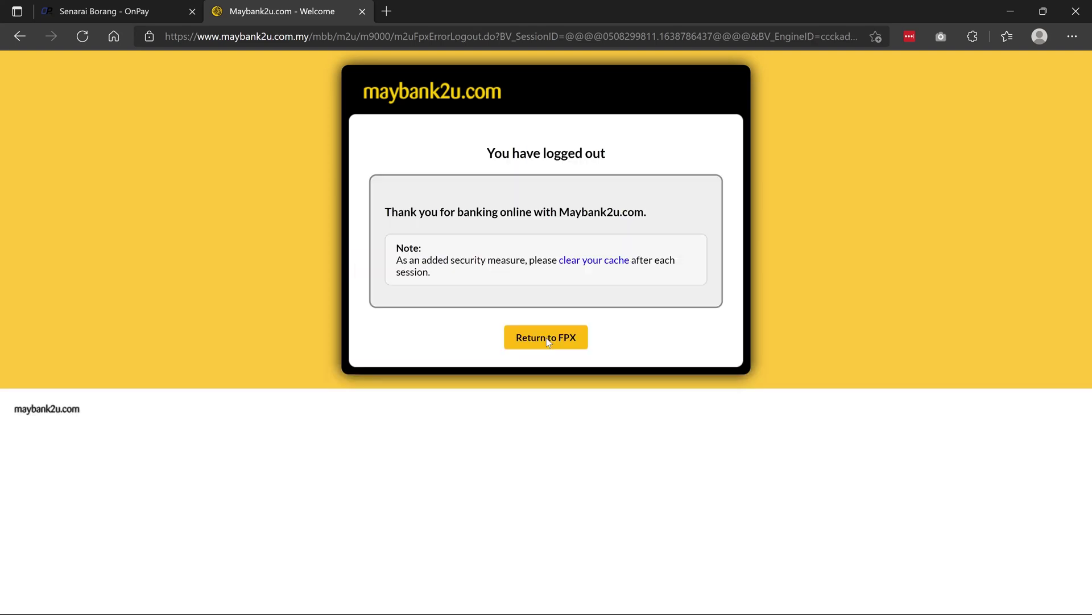
pyautogui.click(547, 337)
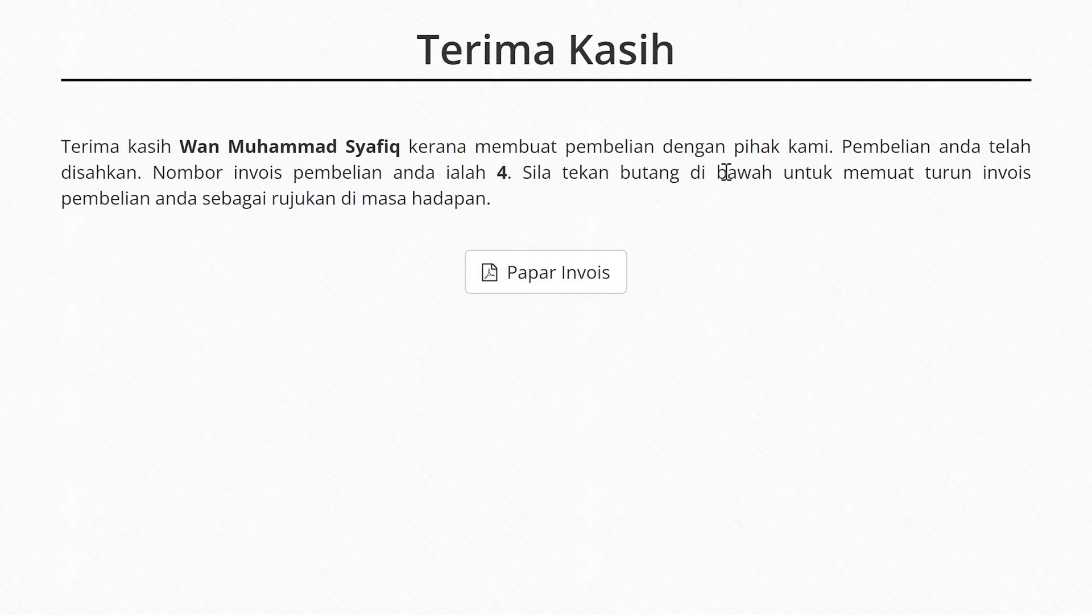
# Open the invoice from the Terima Kasih page and look through the whole receipt
pyautogui.click(520, 284)
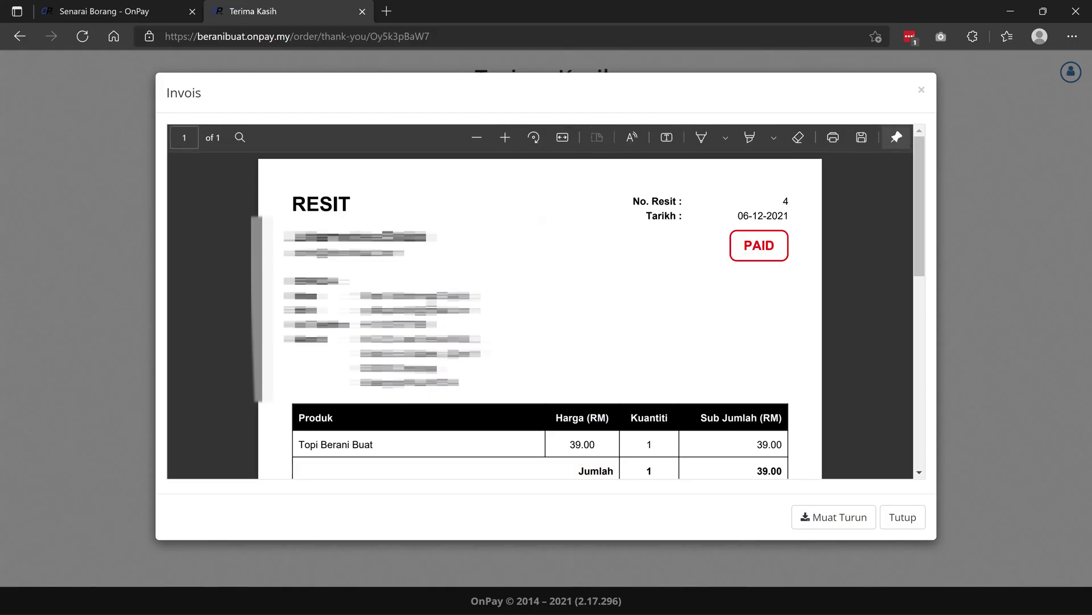
pyautogui.scroll(-3, 770, 292)
pyautogui.scroll(3, 771, 292)
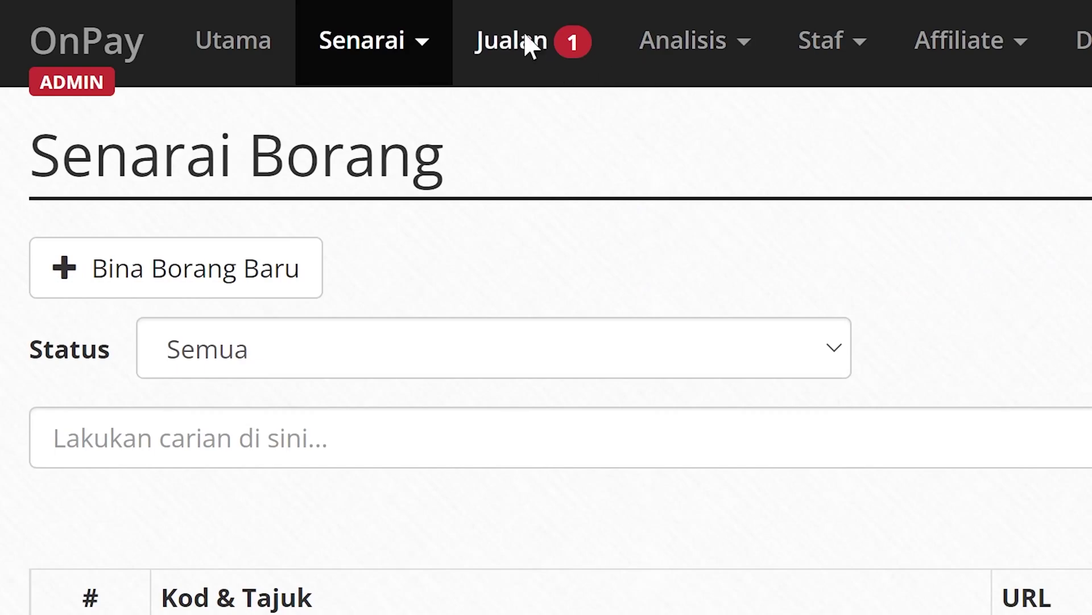
# Open the Jualan list in OnPay's admin and examine the new order's purchase list and order information
pyautogui.click(526, 41)
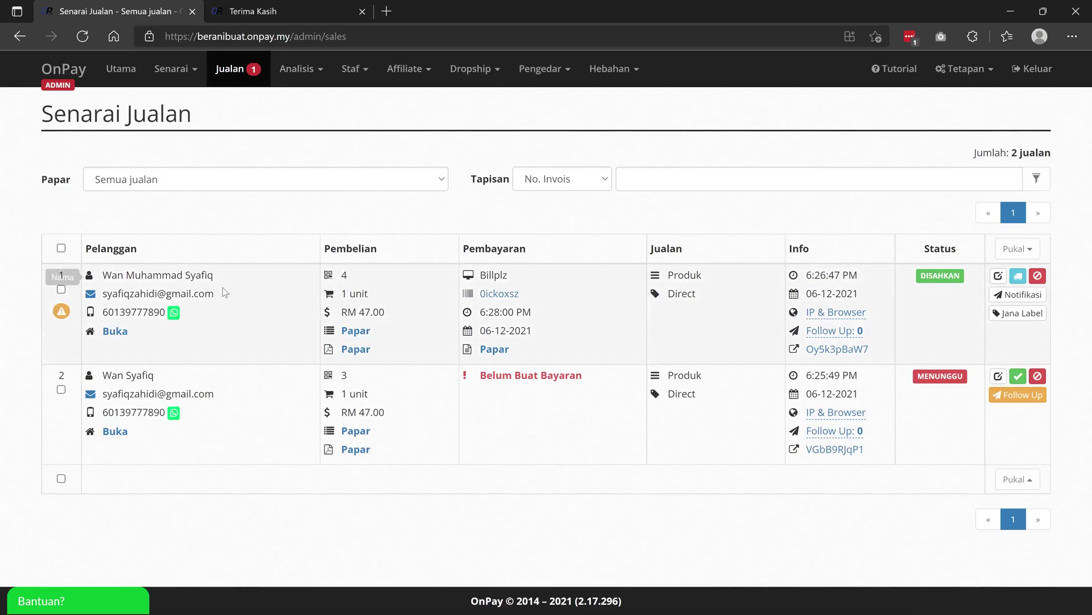
pyautogui.click(357, 332)
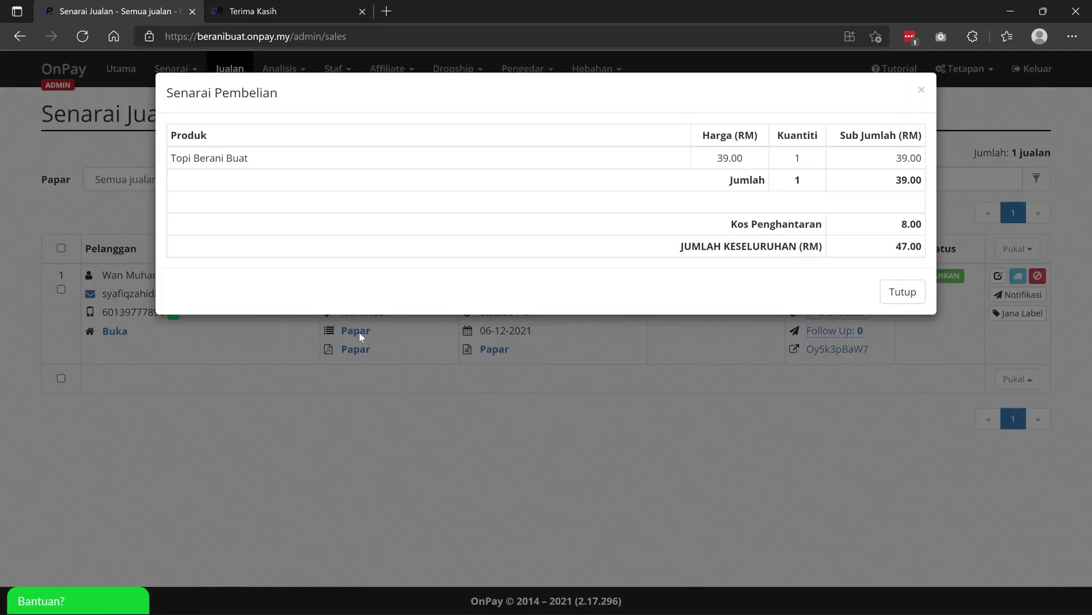
pyautogui.click(903, 292)
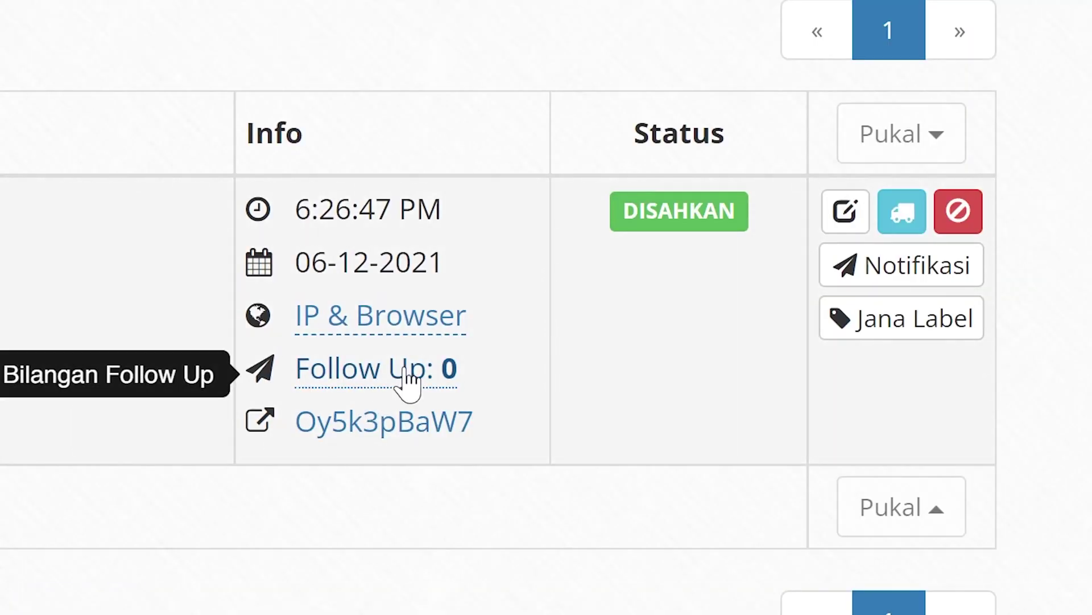
pyautogui.moveTo(433, 312)
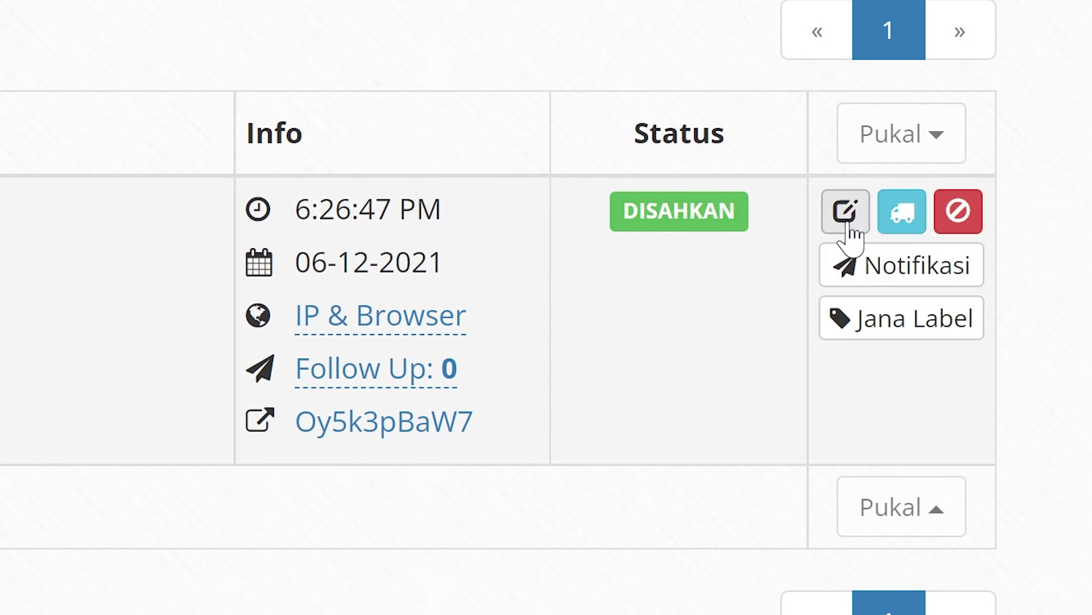
# Update the order's delivery information with PosLaju as the courier and uuhhyhhahhasd as the tracking code
pyautogui.click(901, 219)
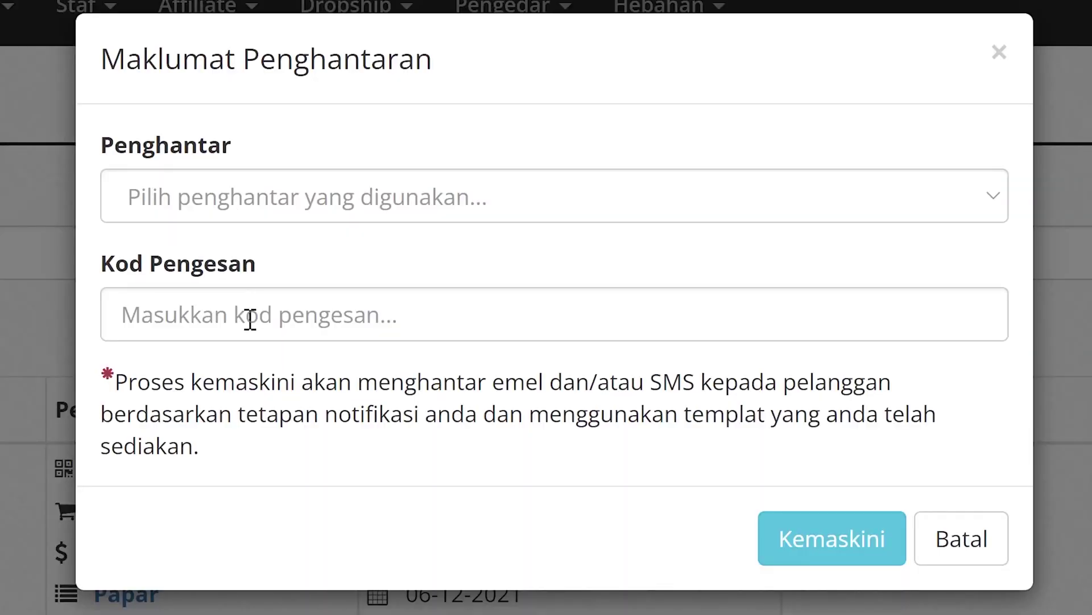
pyautogui.click(251, 319)
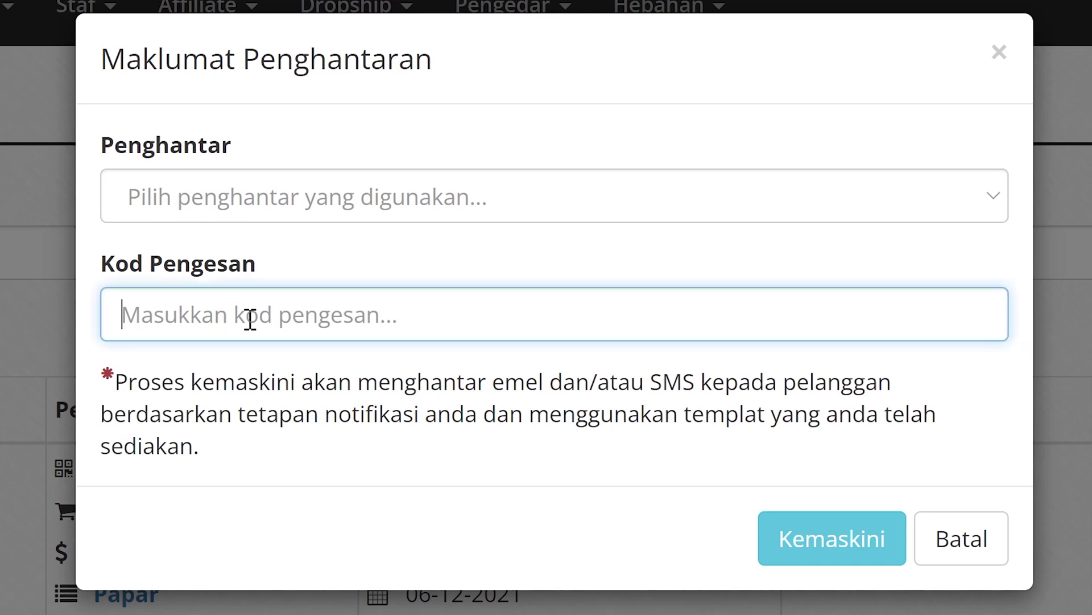
pyautogui.click(320, 200)
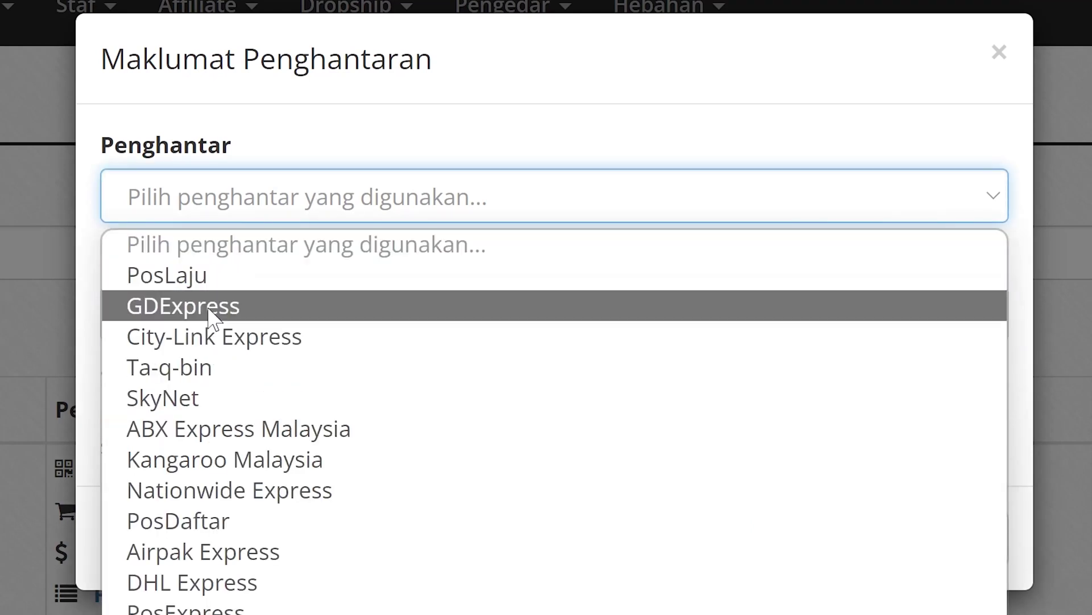
pyautogui.click(215, 277)
pyautogui.click(169, 303)
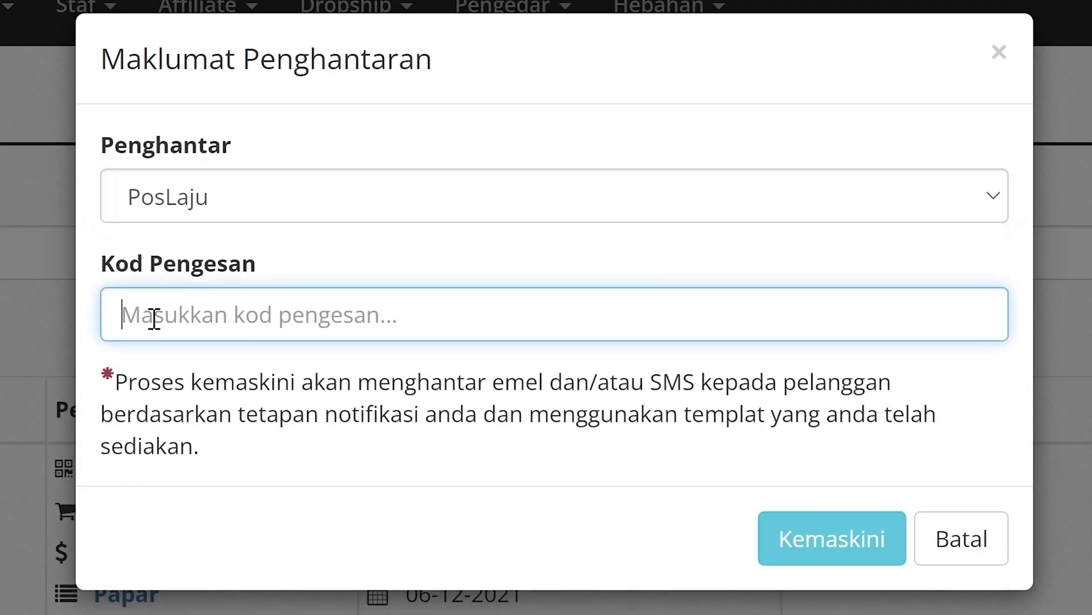
pyautogui.write('uuhhyhhahhasd')
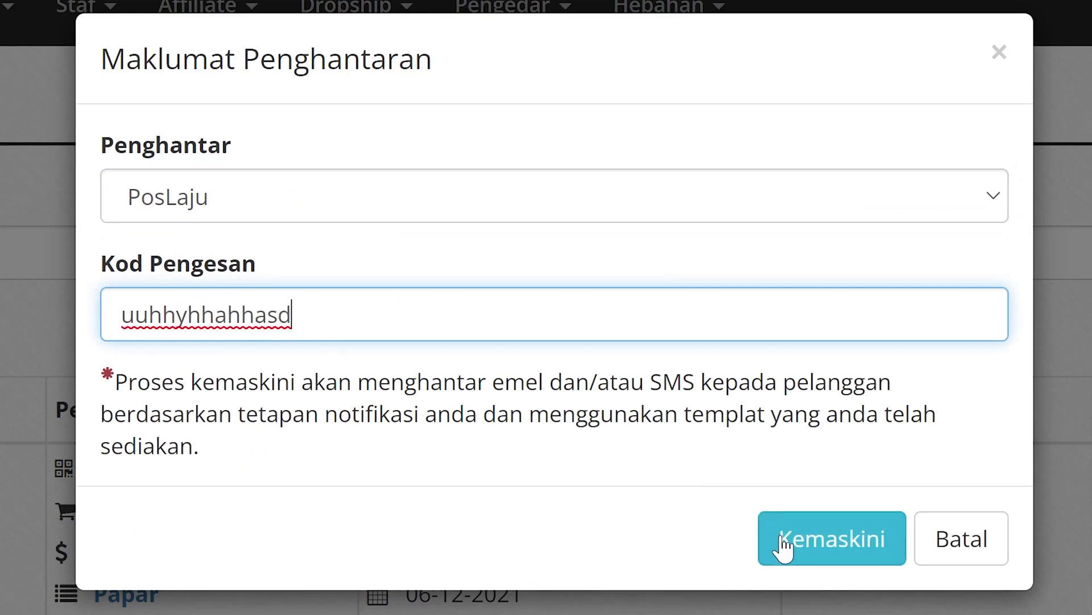
pyautogui.click(824, 549)
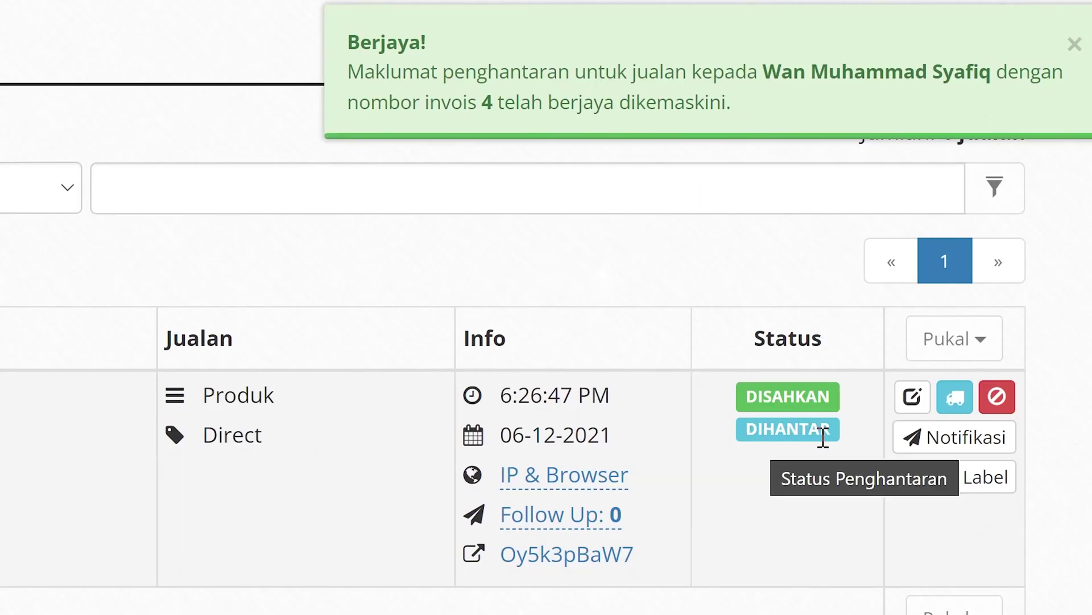
# Open the Integrasi Pihak Ketiga settings and activate EasyParcel
pyautogui.click(839, 0)
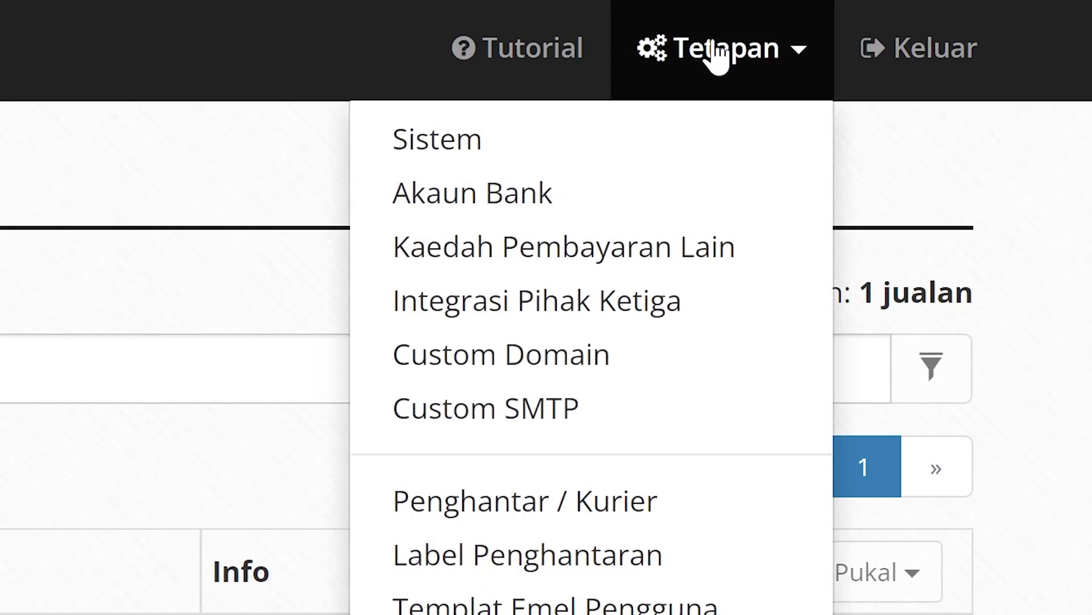
pyautogui.click(577, 310)
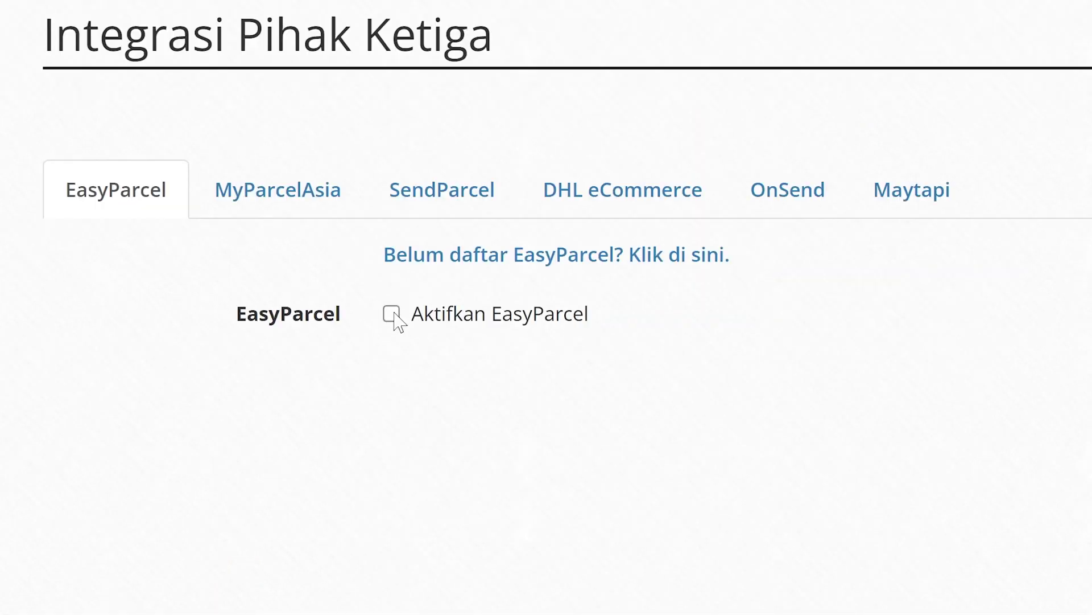
pyautogui.click(392, 314)
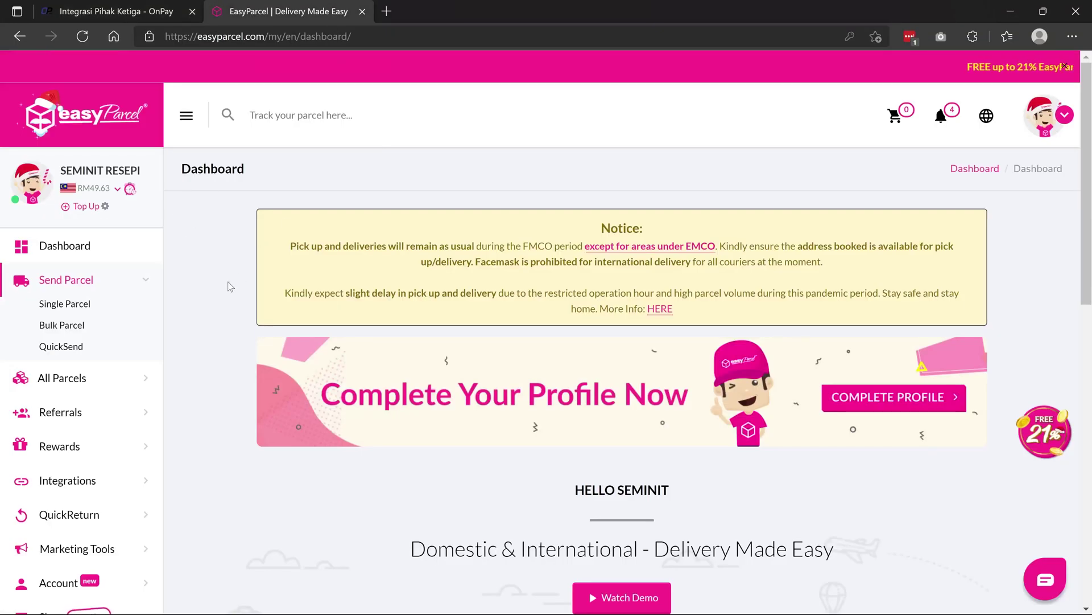
# Add a new OnPay store integration in EasyParcel with Berani Buat as the shop name
pyautogui.click(104, 486)
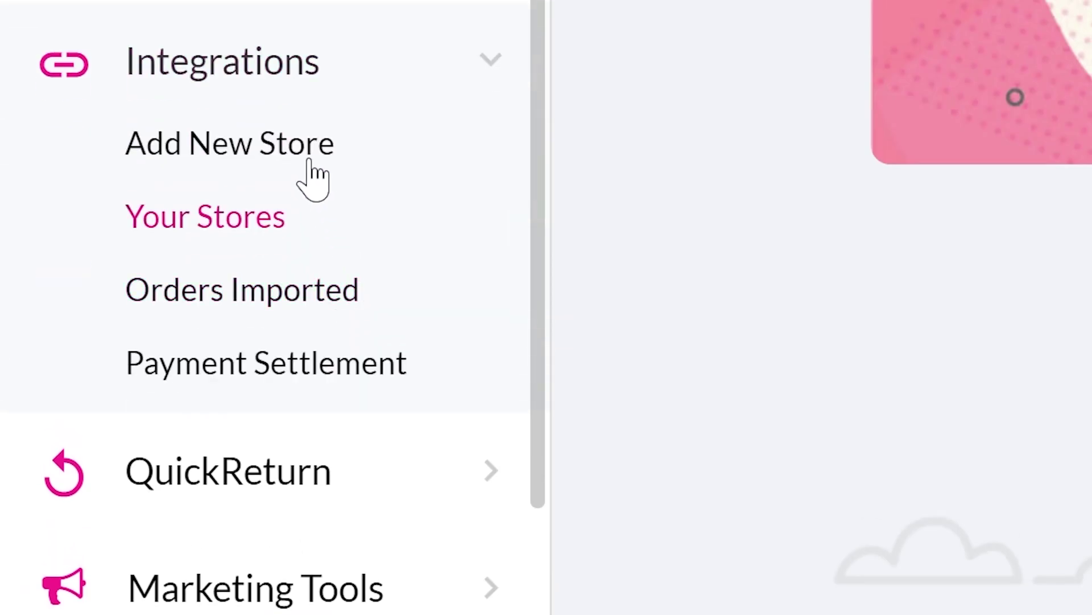
pyautogui.click(308, 156)
pyautogui.scroll(-2, 872, 348)
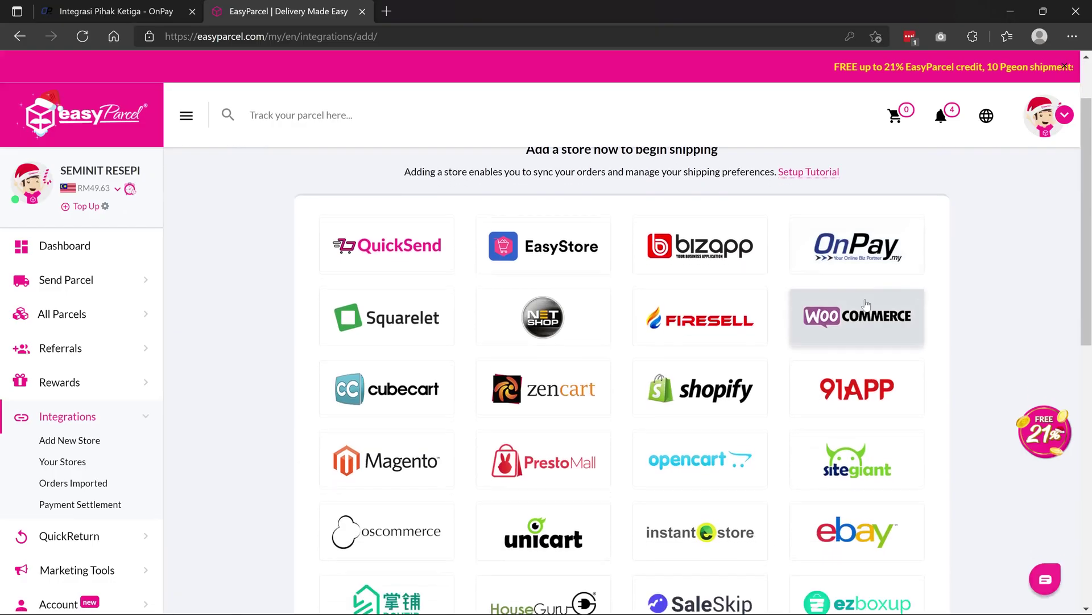
pyautogui.click(859, 249)
pyautogui.write('Berani Buat')
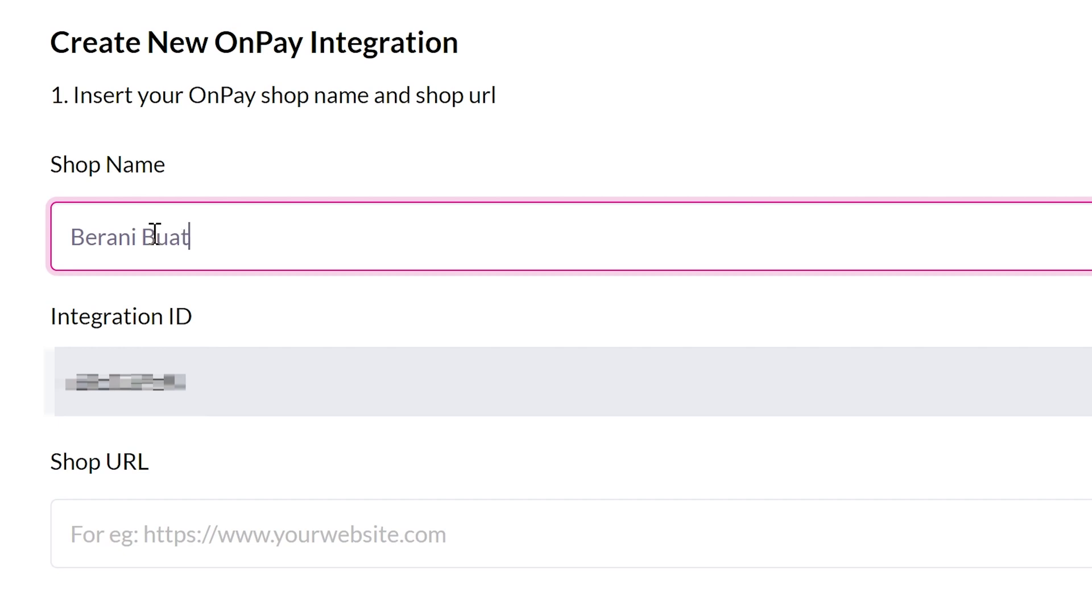
# Copy the integration ID from EasyParcel into OnPay's EasyParcel ID Integrasi field and save the third-party integration settings
pyautogui.moveTo(187, 382); pyautogui.dragTo(56, 382)
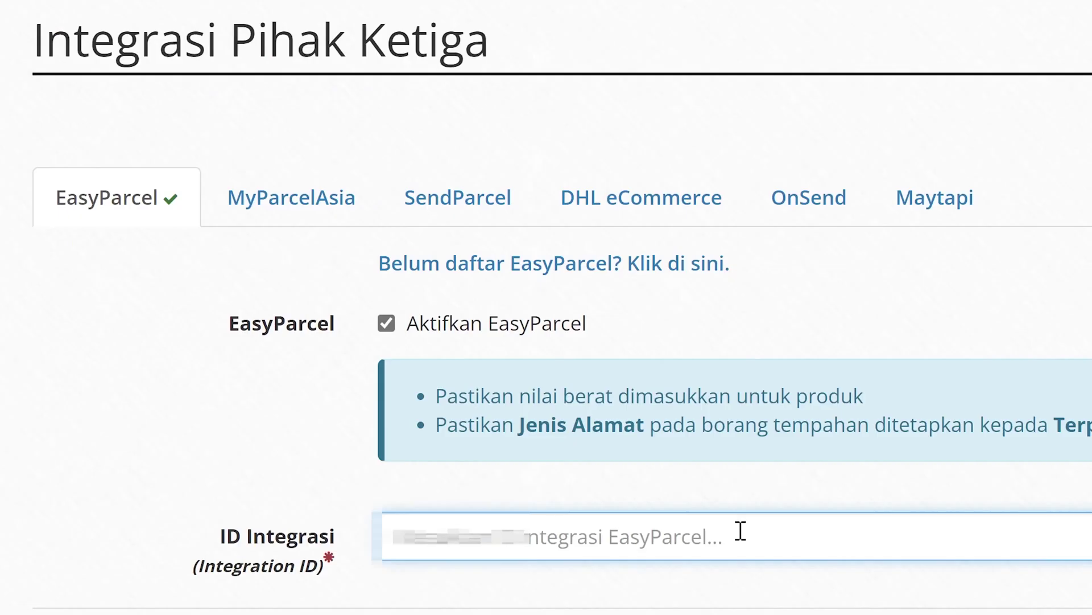
pyautogui.hotkey('ctrl', 'v')
pyautogui.scroll(-5, 819, 441)
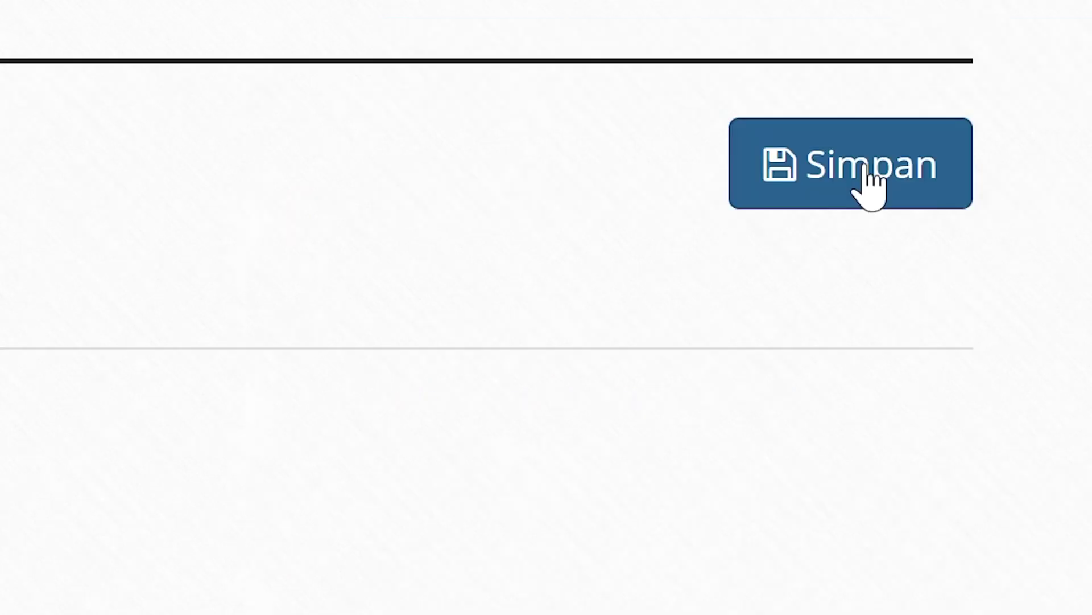
pyautogui.click(865, 166)
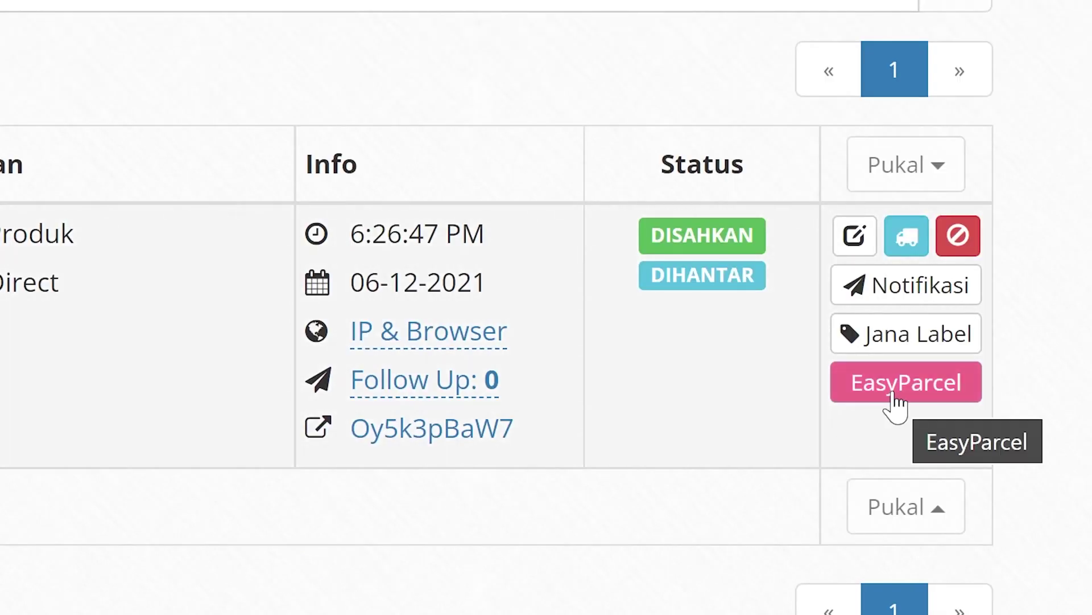
# Book Poslaju (Pick Up With 3 Min Parcel) through EasyParcel for the Topi Berani Buat order and display its airway bill
pyautogui.click(892, 393)
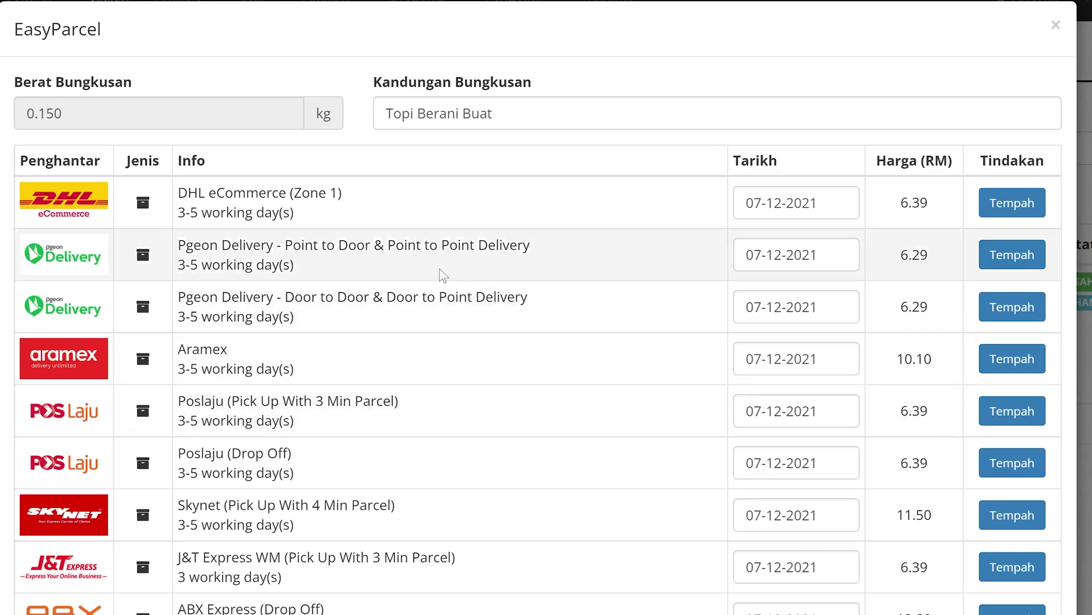
pyautogui.click(1016, 414)
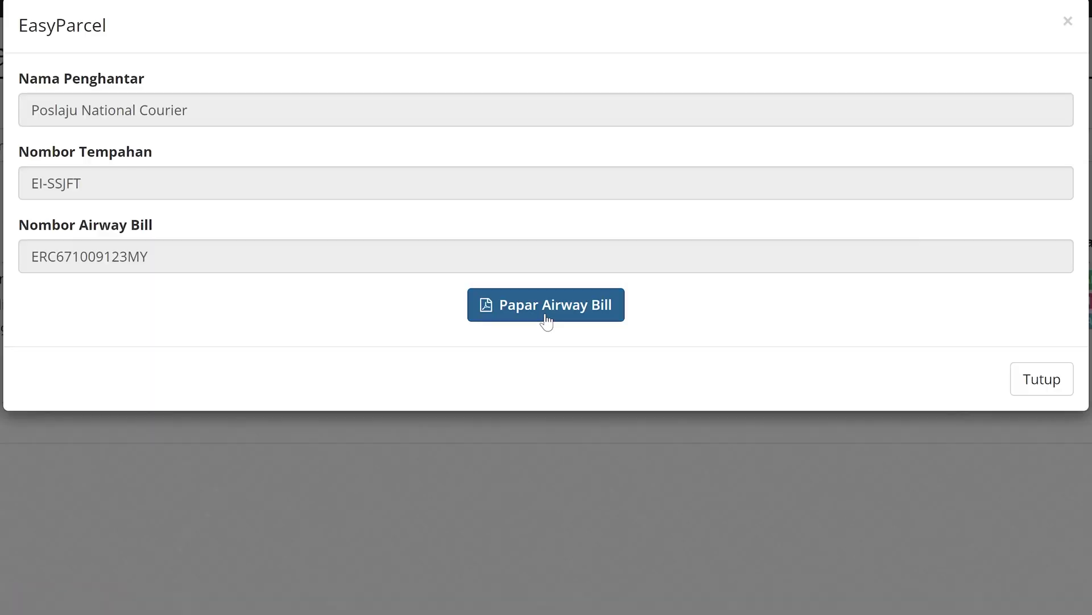
pyautogui.click(546, 299)
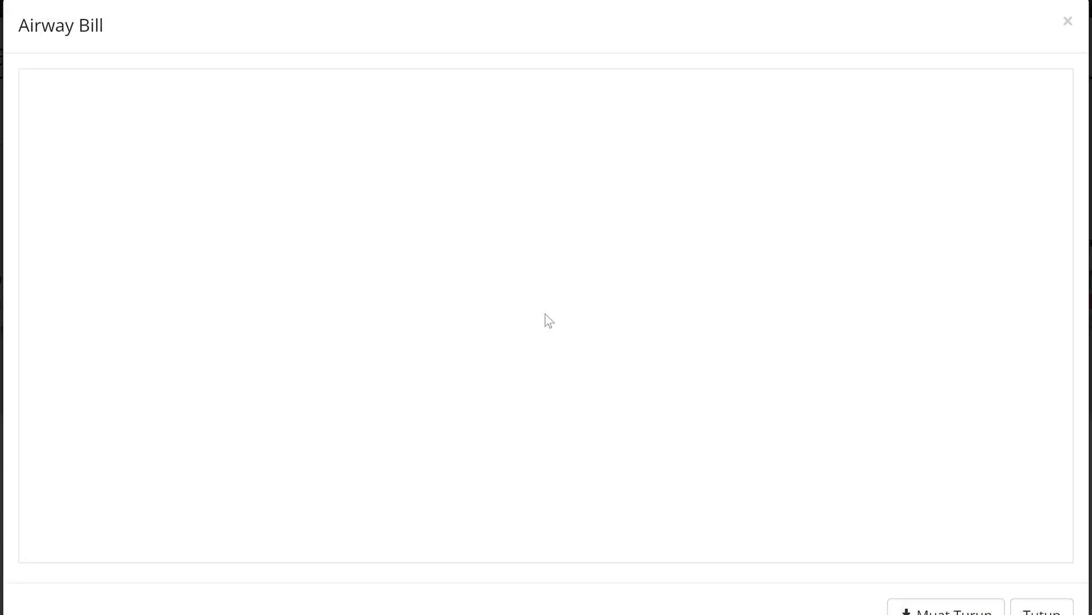